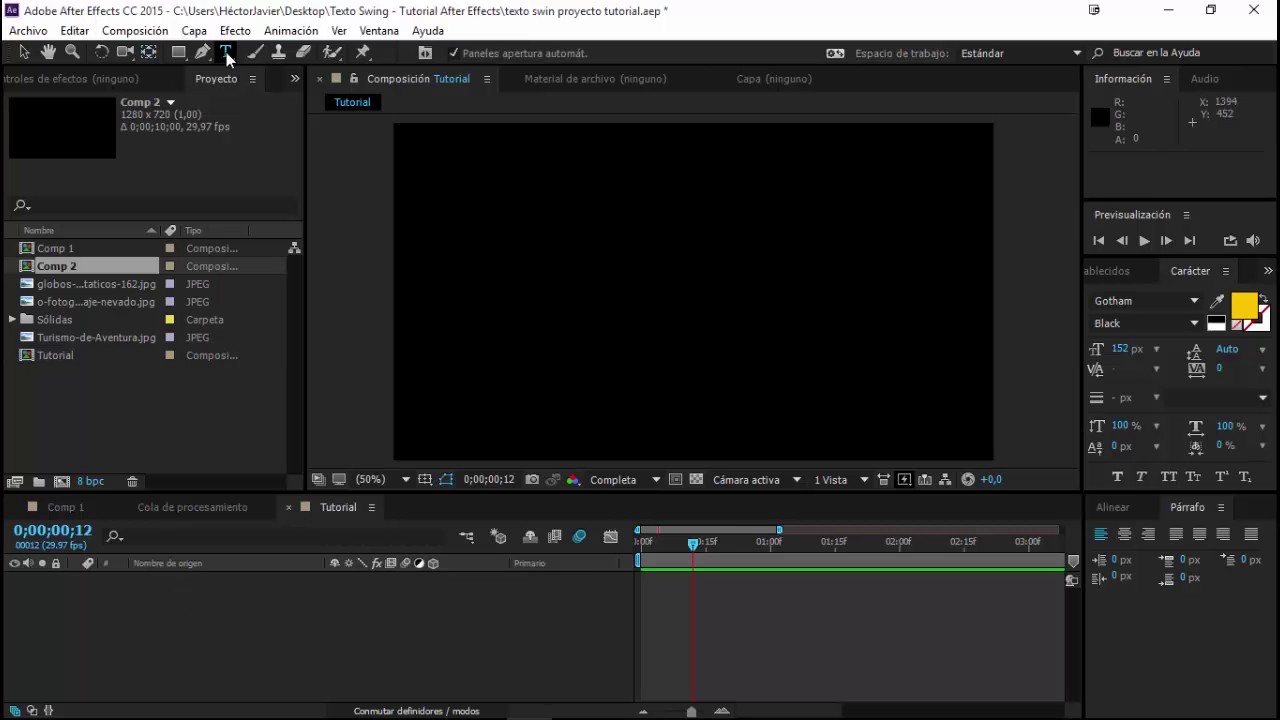
- Create a new text layer reading TEXTO in the Tutorial composition
key("ctrl+t")
left_click(512, 305)
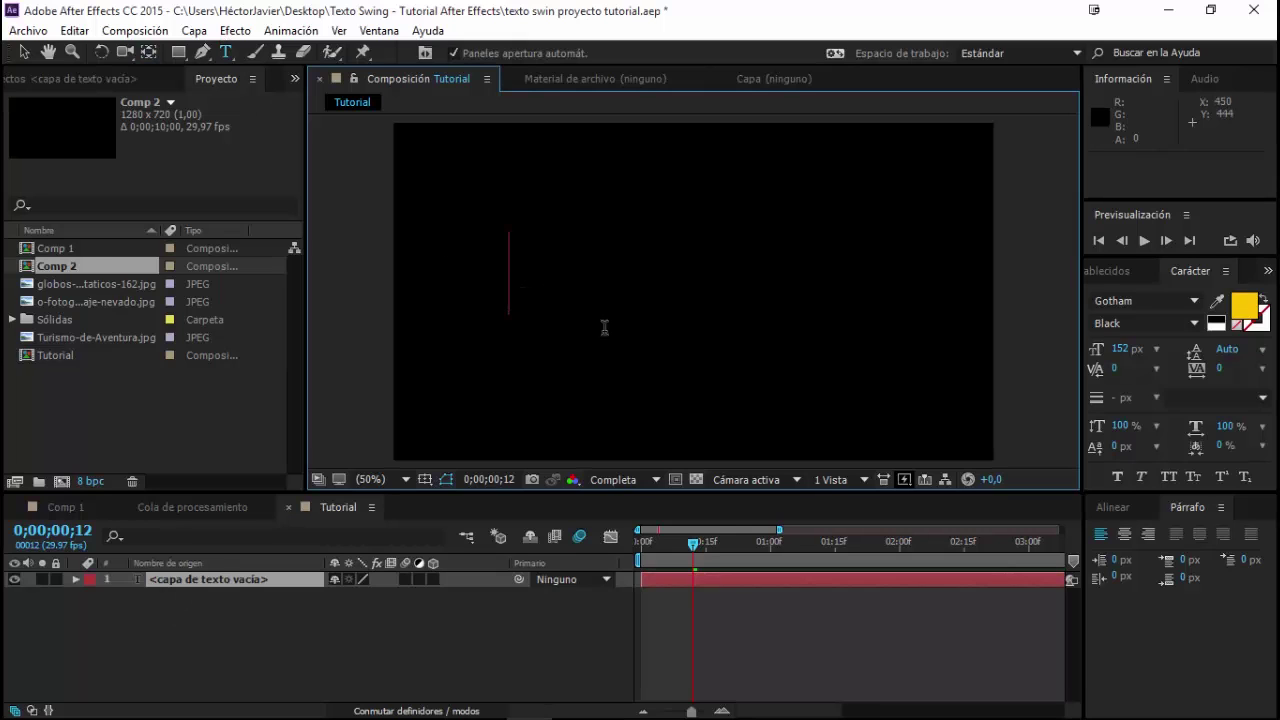
type("TEXTO")
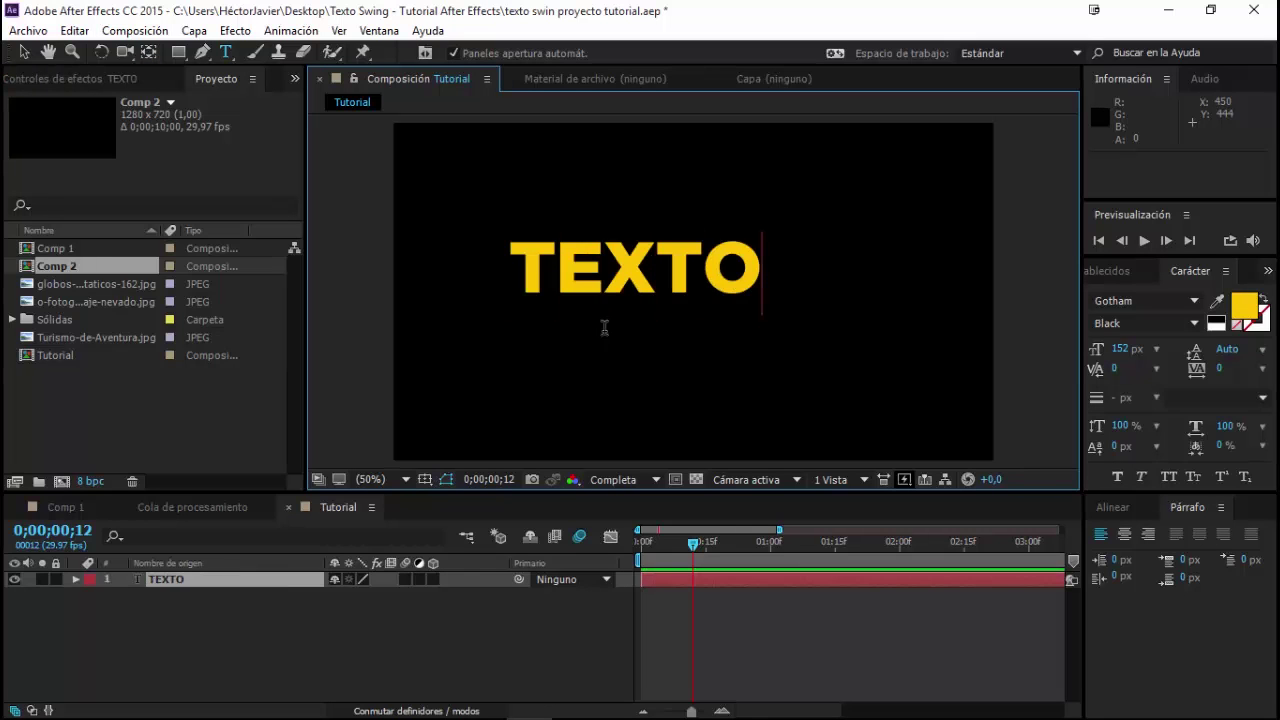
left_click(23, 52)
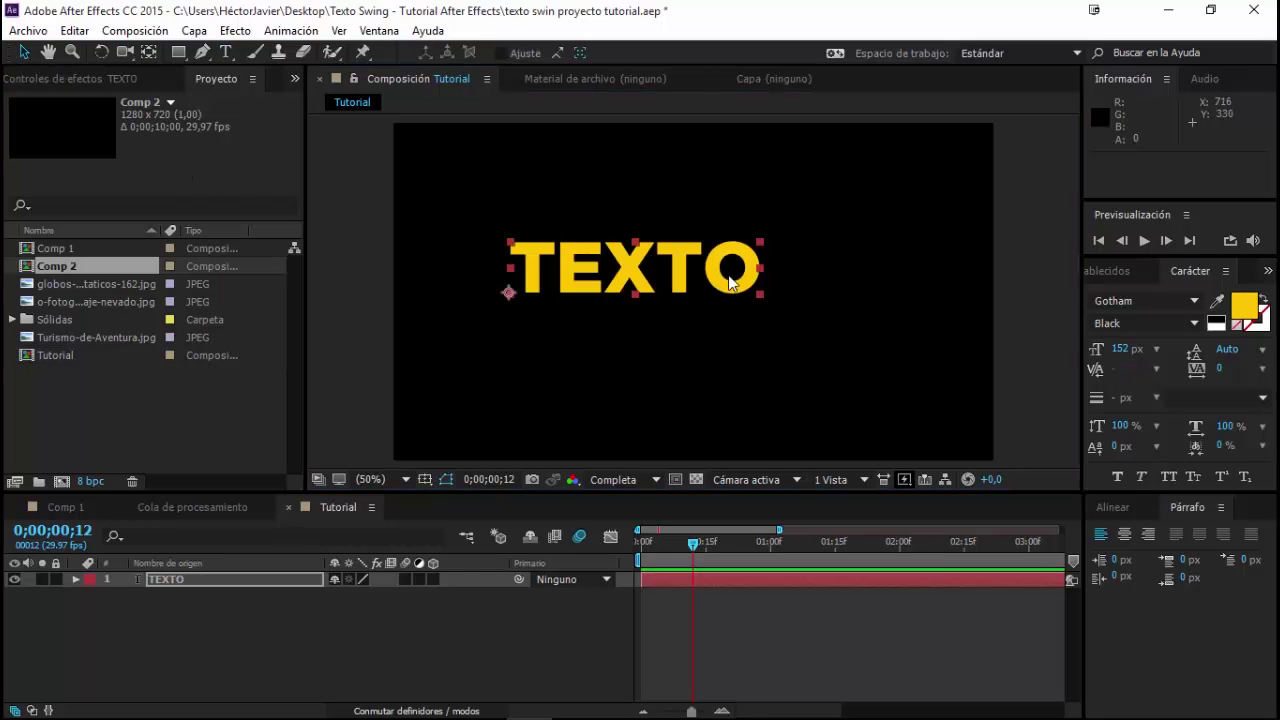
- Enlarge the TEXTO text, move it left of centre, and make it a 3D layer
left_click_drag(760, 243, 911, 225)
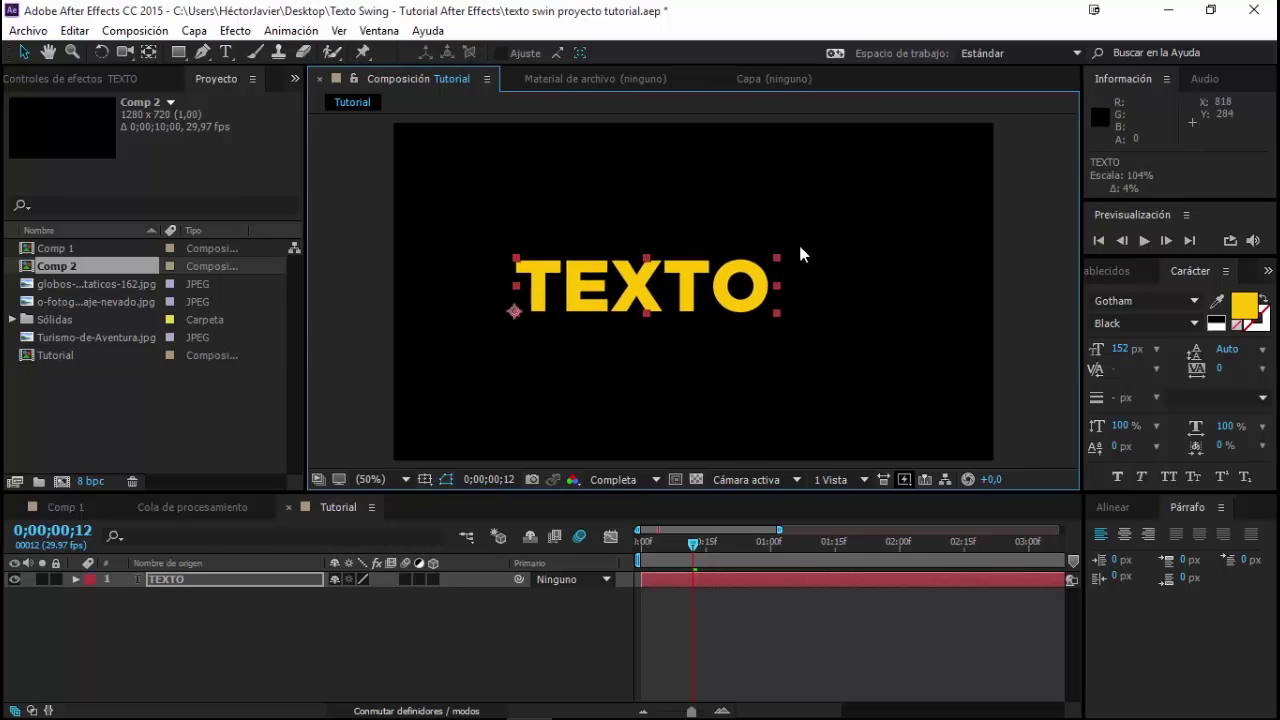
left_click_drag(871, 294, 843, 306)
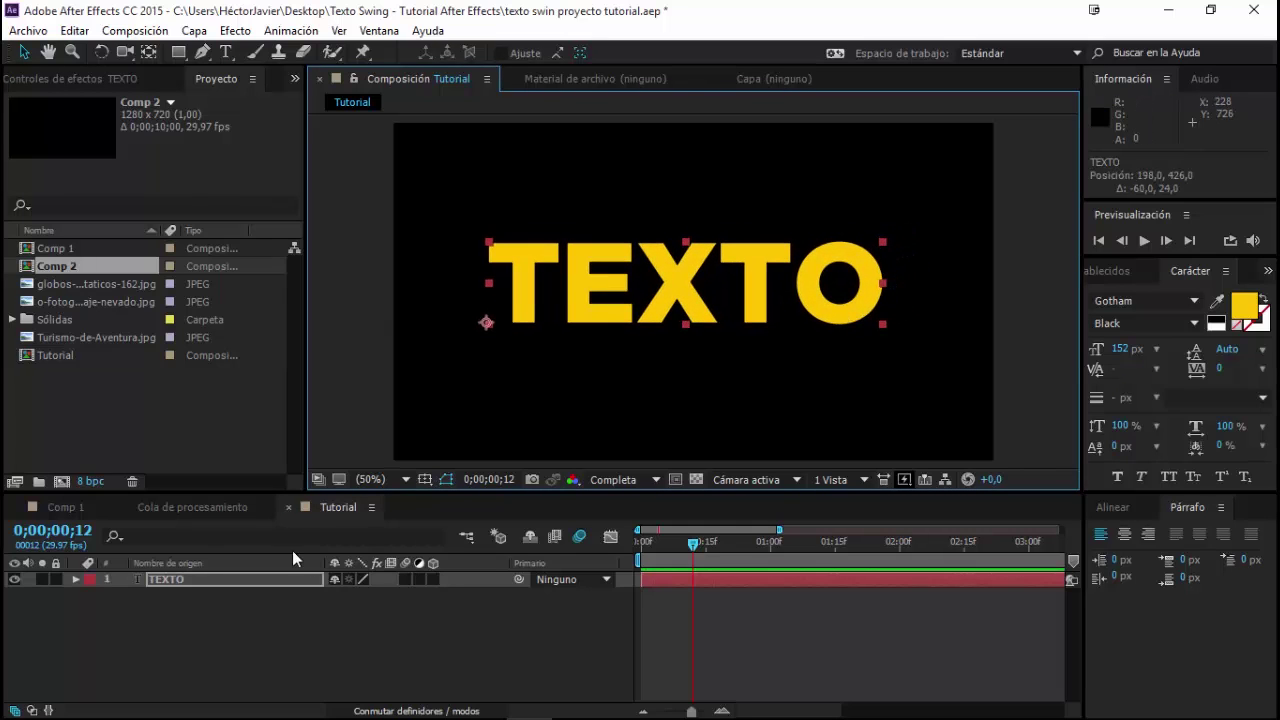
left_click(432, 579)
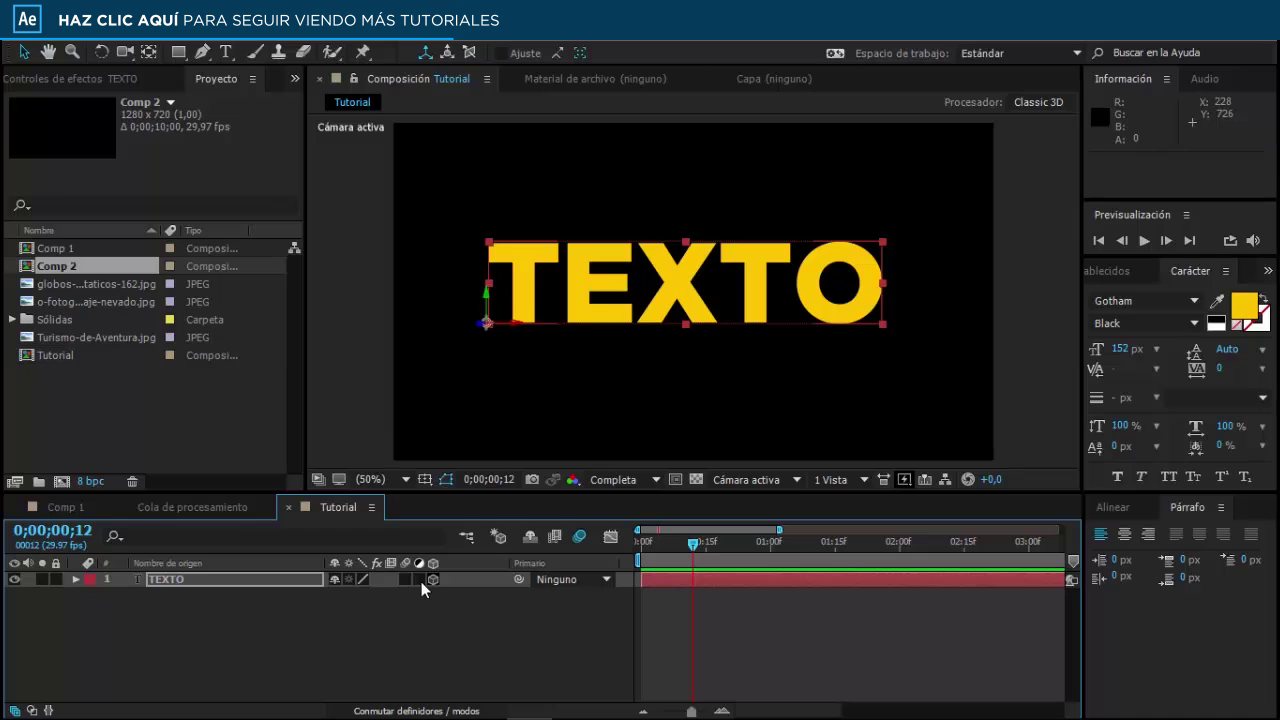
- Draw a rectangular mask on the TEXTO layer so only TEX shows, then collapse its properties
left_click(249, 588)
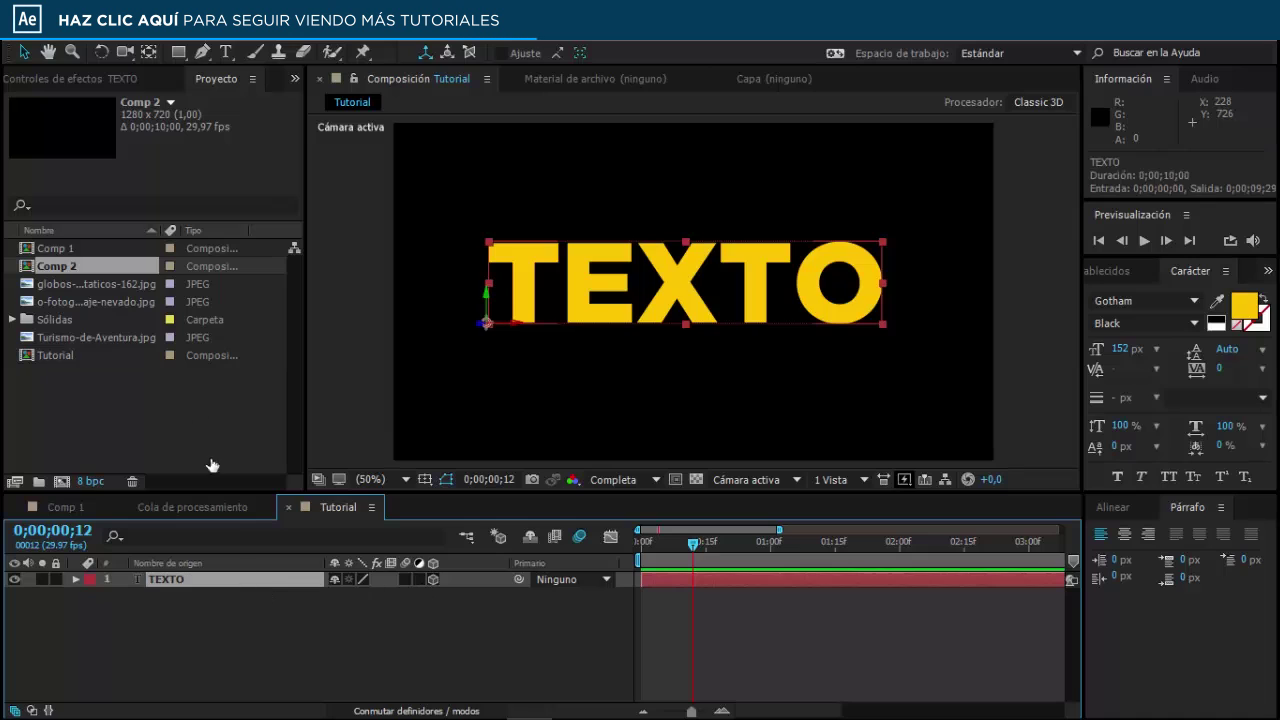
left_click(178, 54)
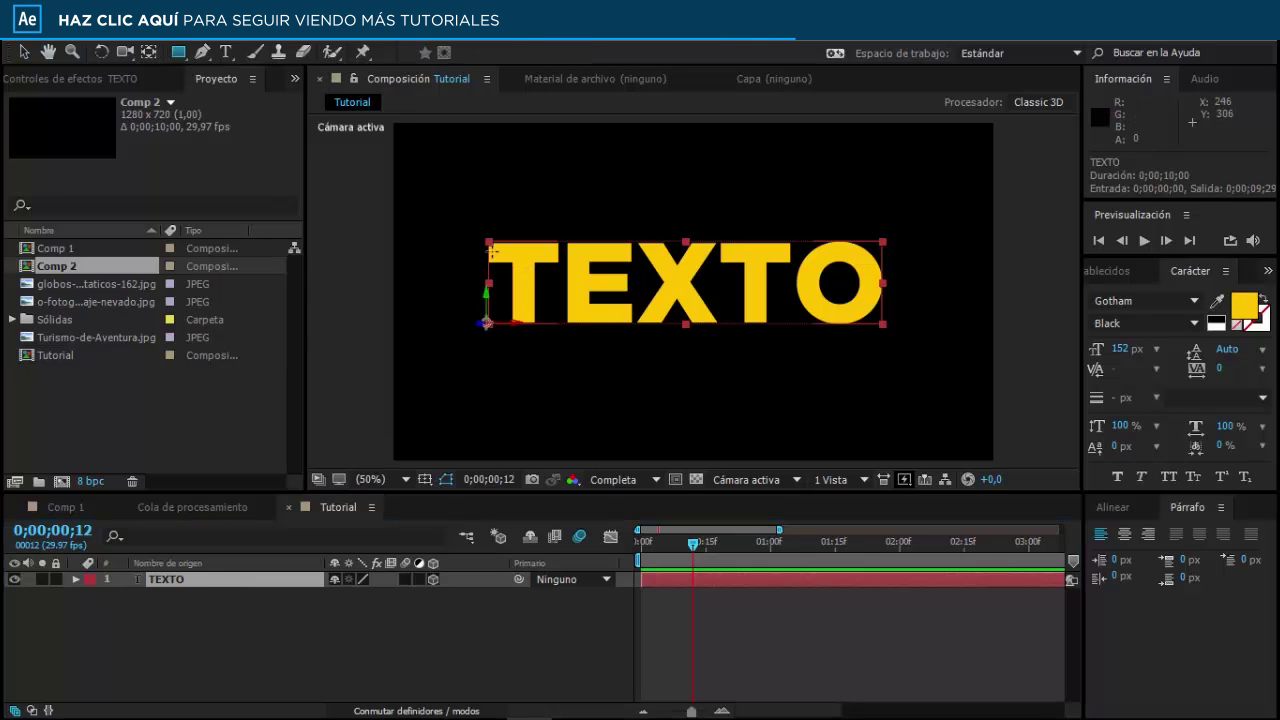
left_click_drag(478, 226, 720, 331)
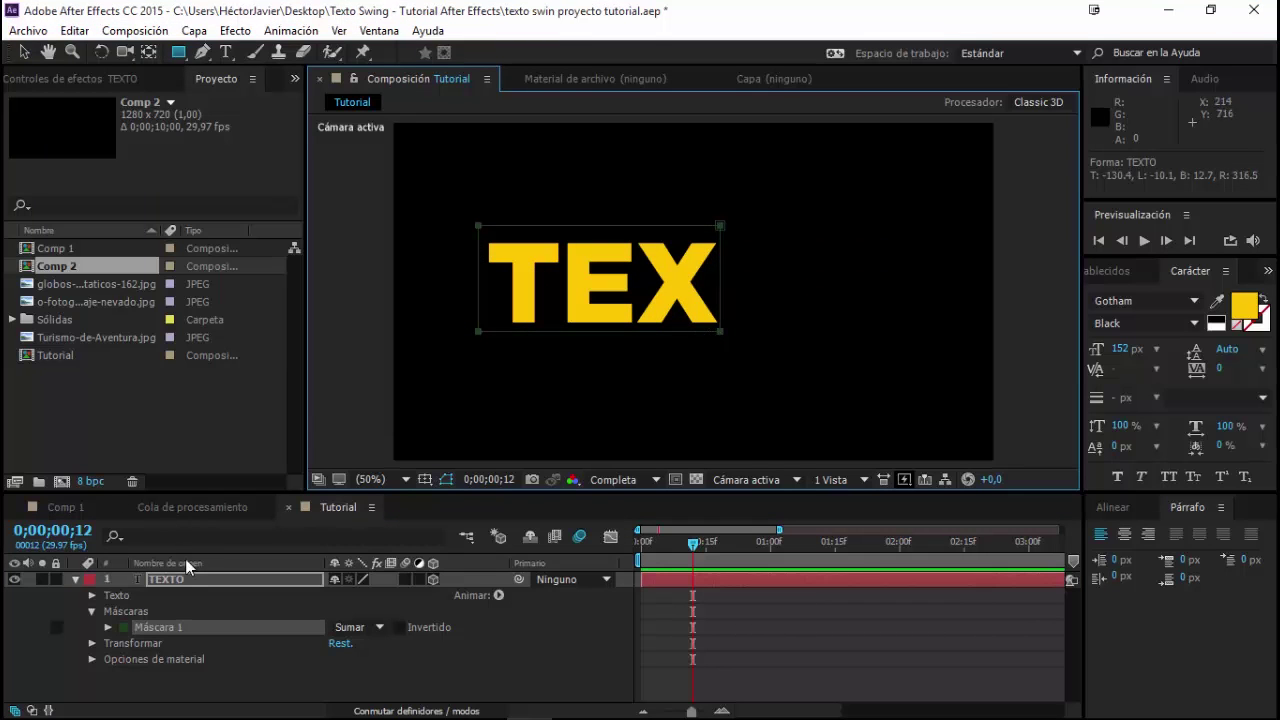
left_click(177, 584)
left_click(76, 580)
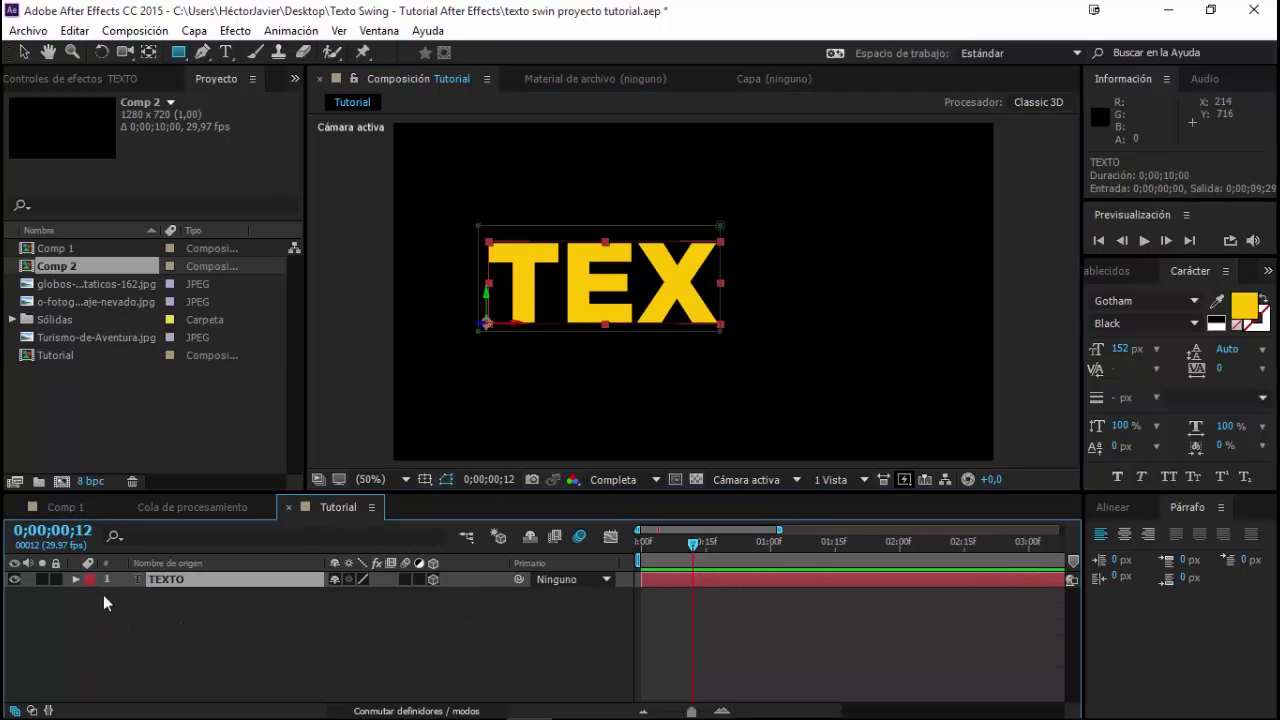
key("Return")
- Rename the masked layer to TEX
key("Right")
key("BackSpace")
key("BackSpace")
key("Return")
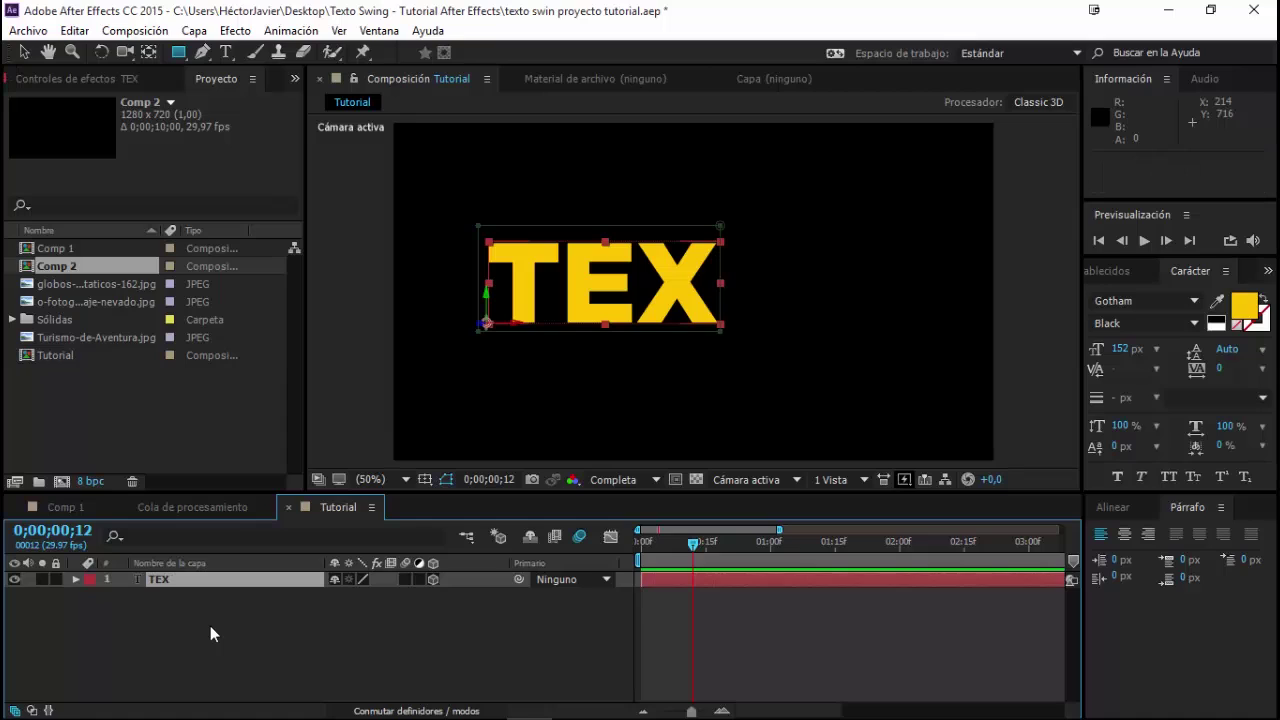
- Duplicate the TEX layer and rename the copy TO
key("ctrl+d")
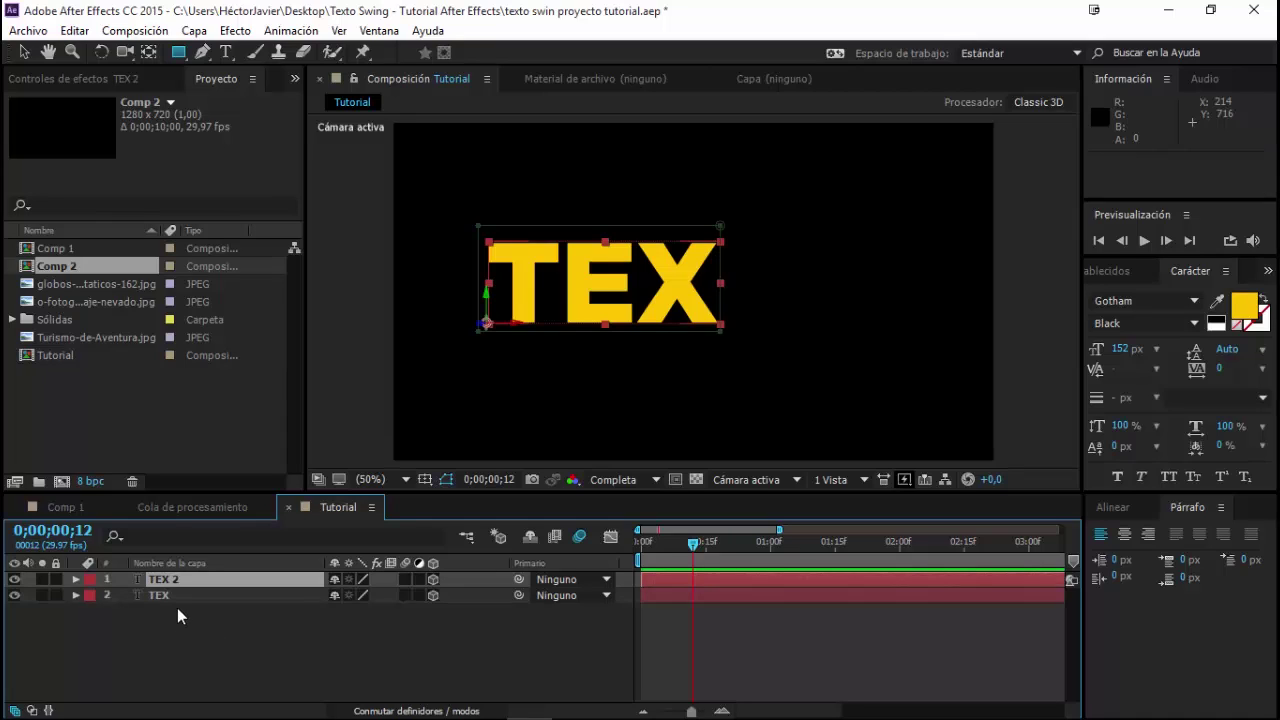
left_click(161, 581)
key("Return")
type("TO")
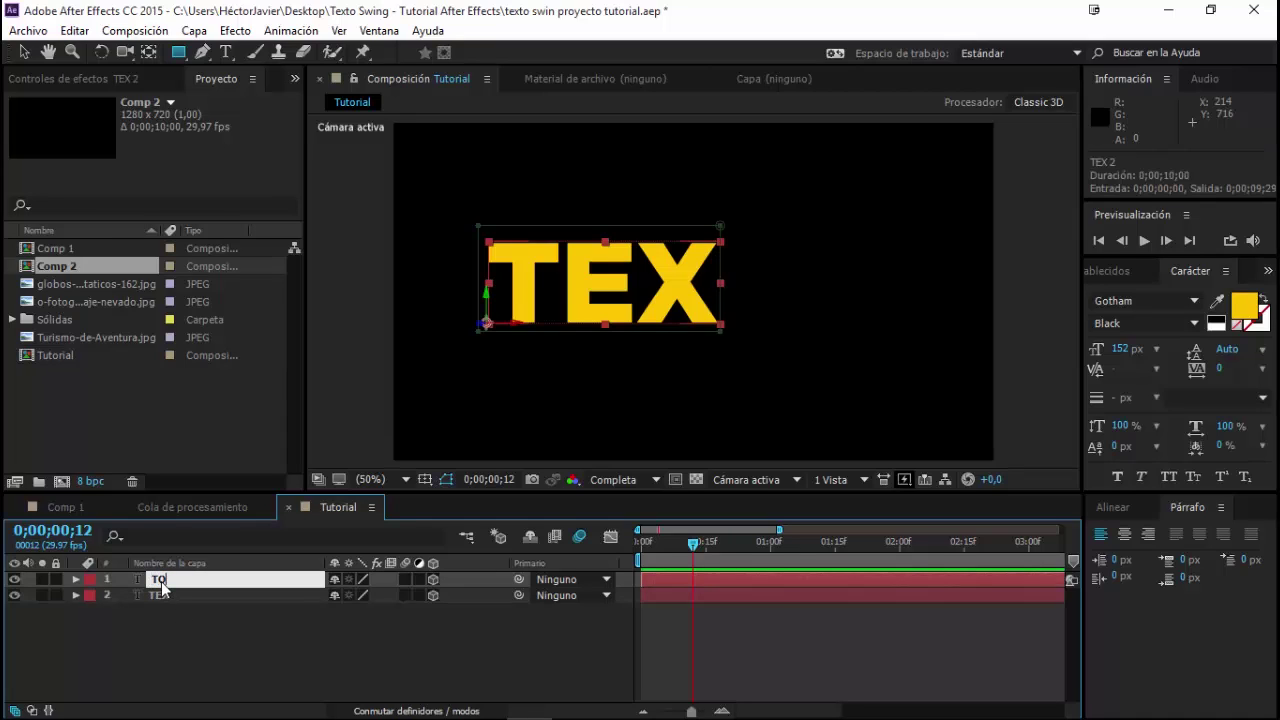
key("Return")
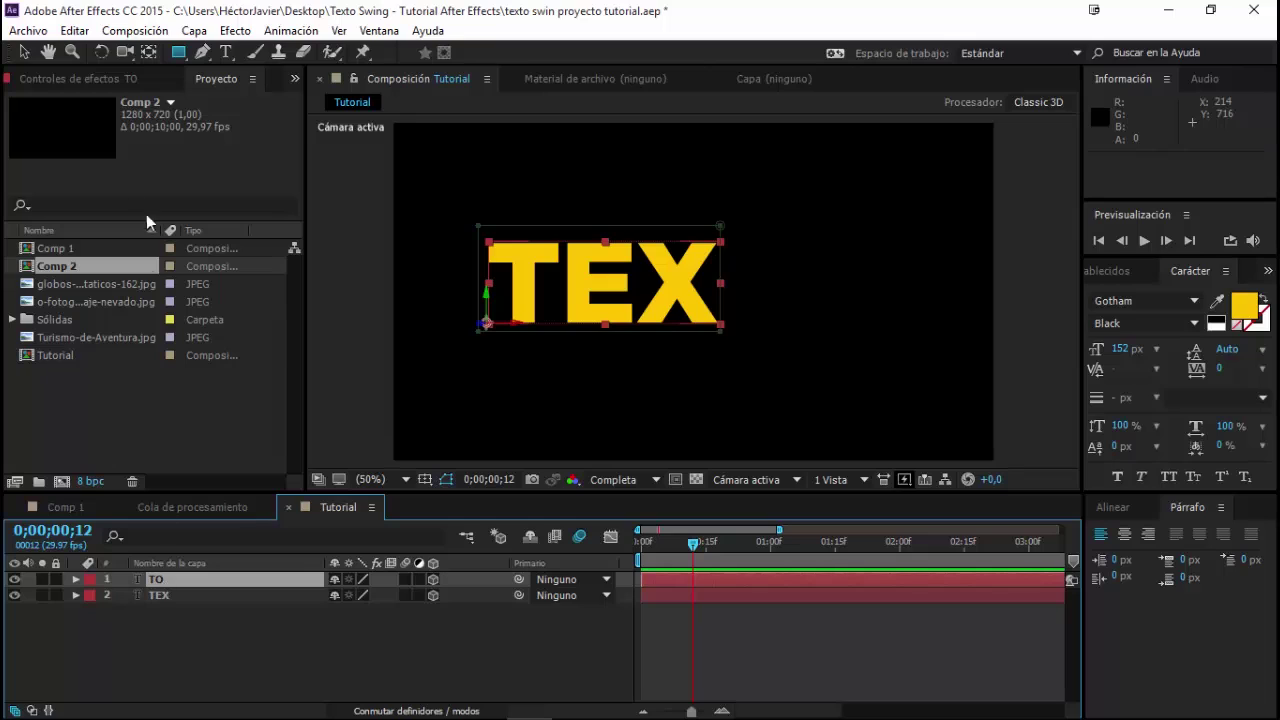
left_click(24, 53)
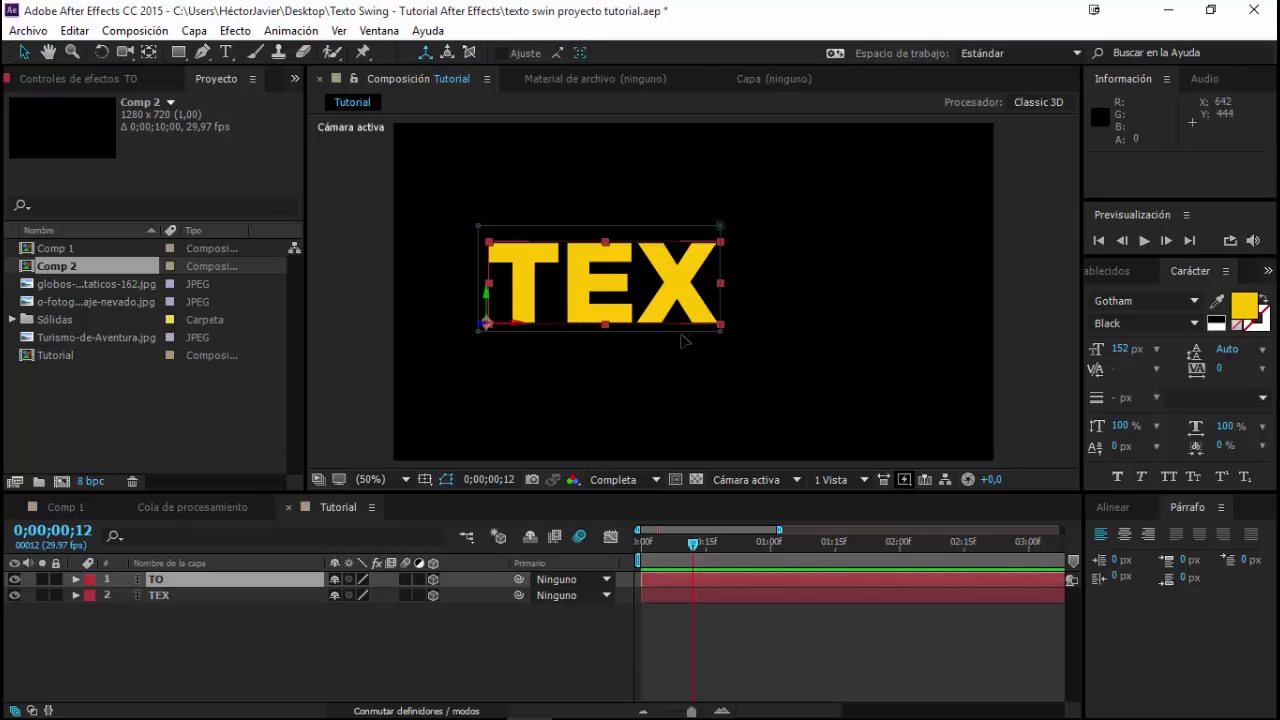
- Slide the TO layer's mask right over the letters TO and narrow it to fit
scroll(645, 338, "up", 4)
scroll(714, 295, "down", 2)
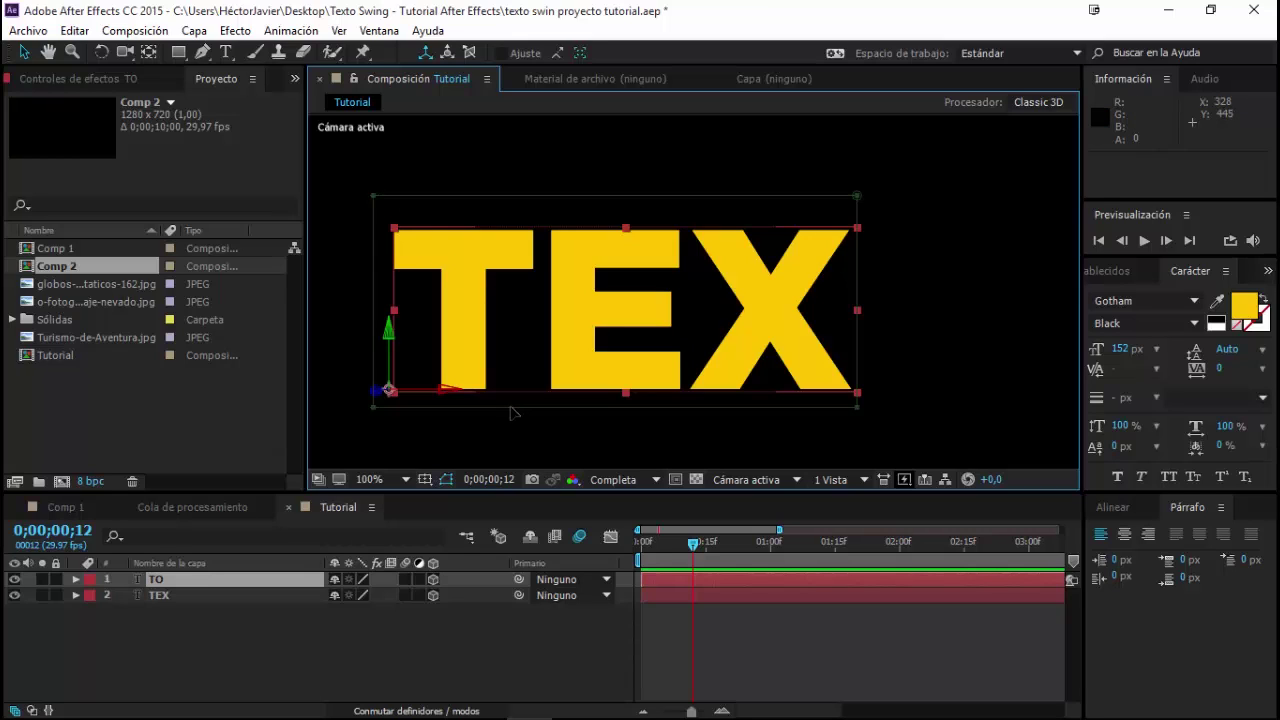
key("ctrl+shift+n")
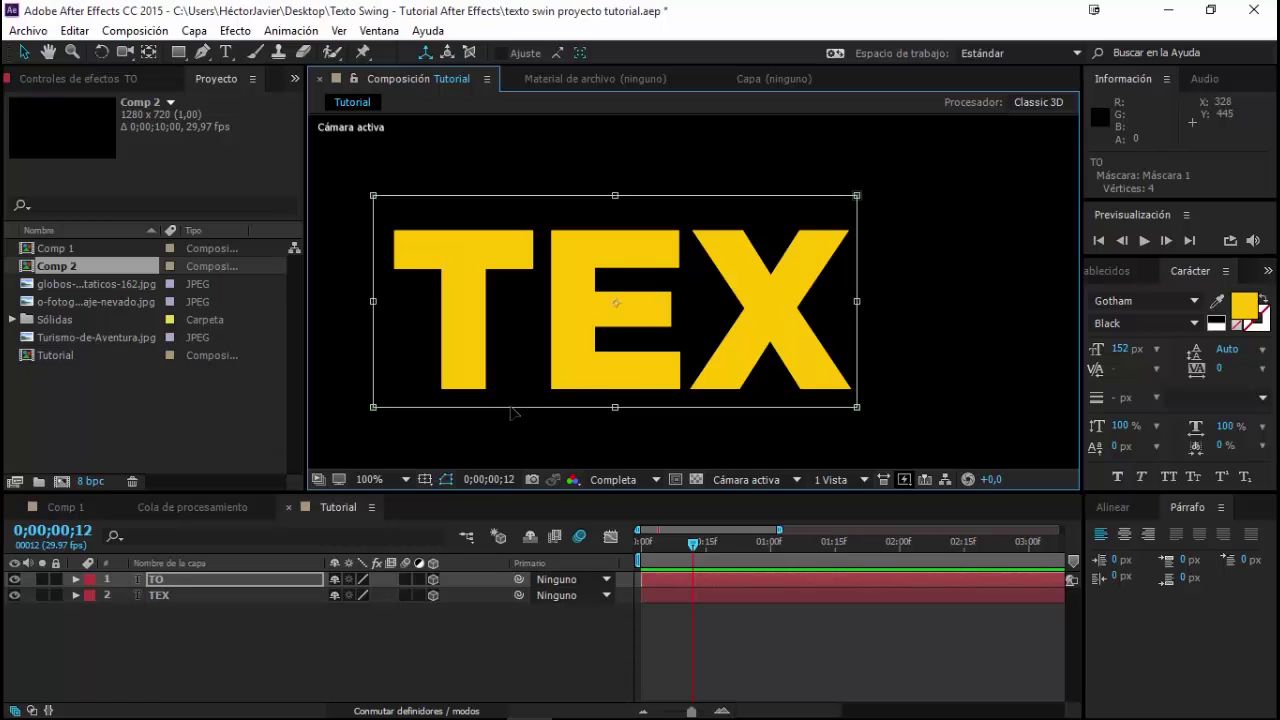
scroll(512, 411, "down", 2)
mouse_move(829, 351)
left_mouse_down()
mouse_move(727, 321)
mouse_move(720, 335)
left_mouse_up()
key("v")
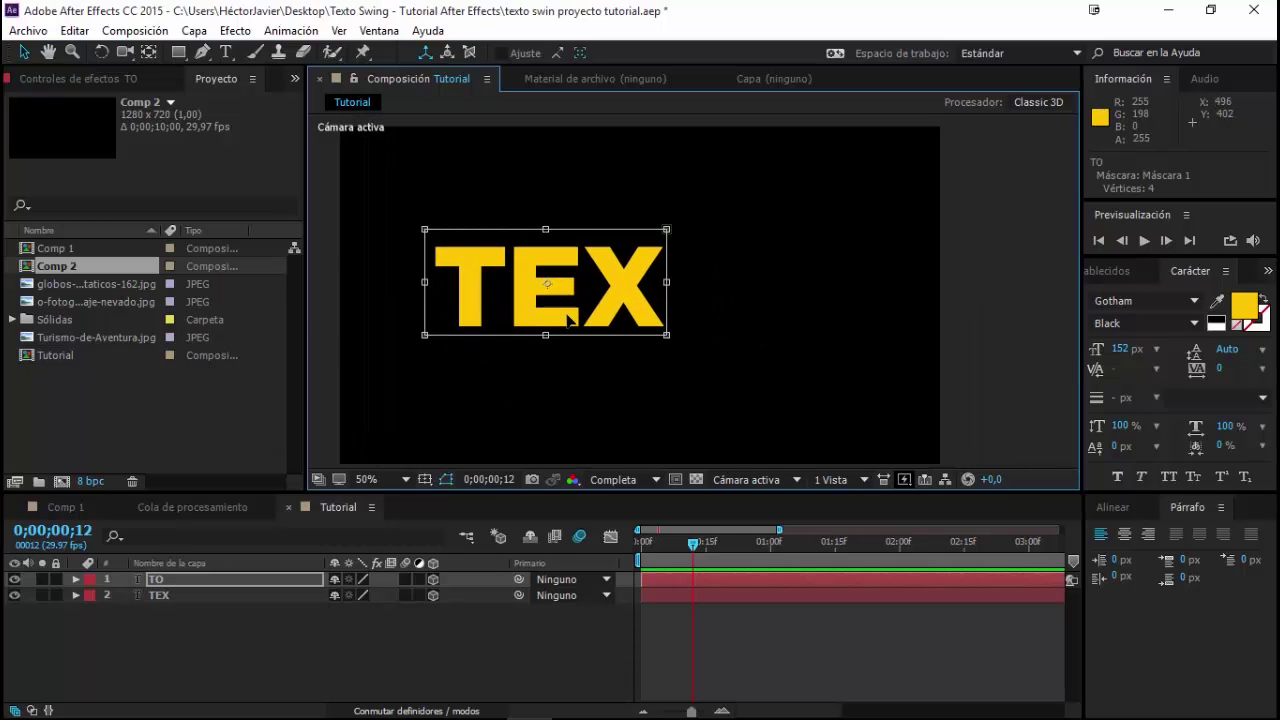
left_click_drag(538, 316, 775, 314)
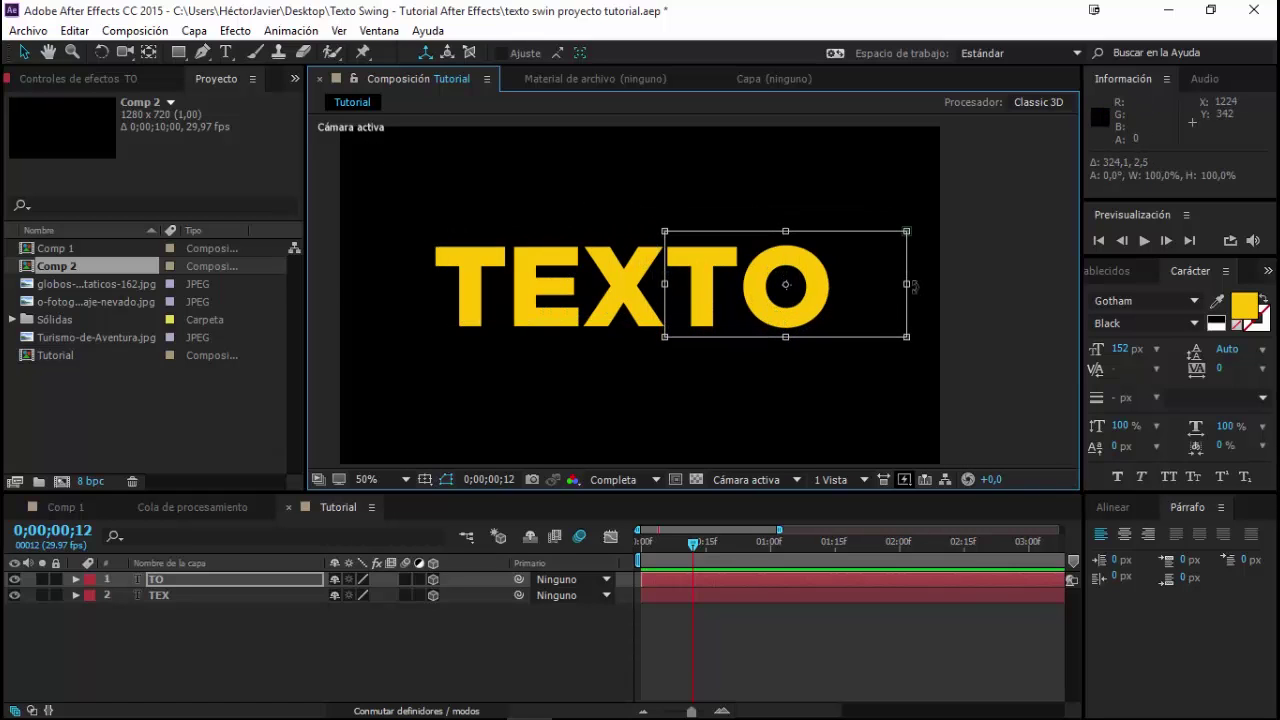
left_click_drag(906, 284, 837, 303)
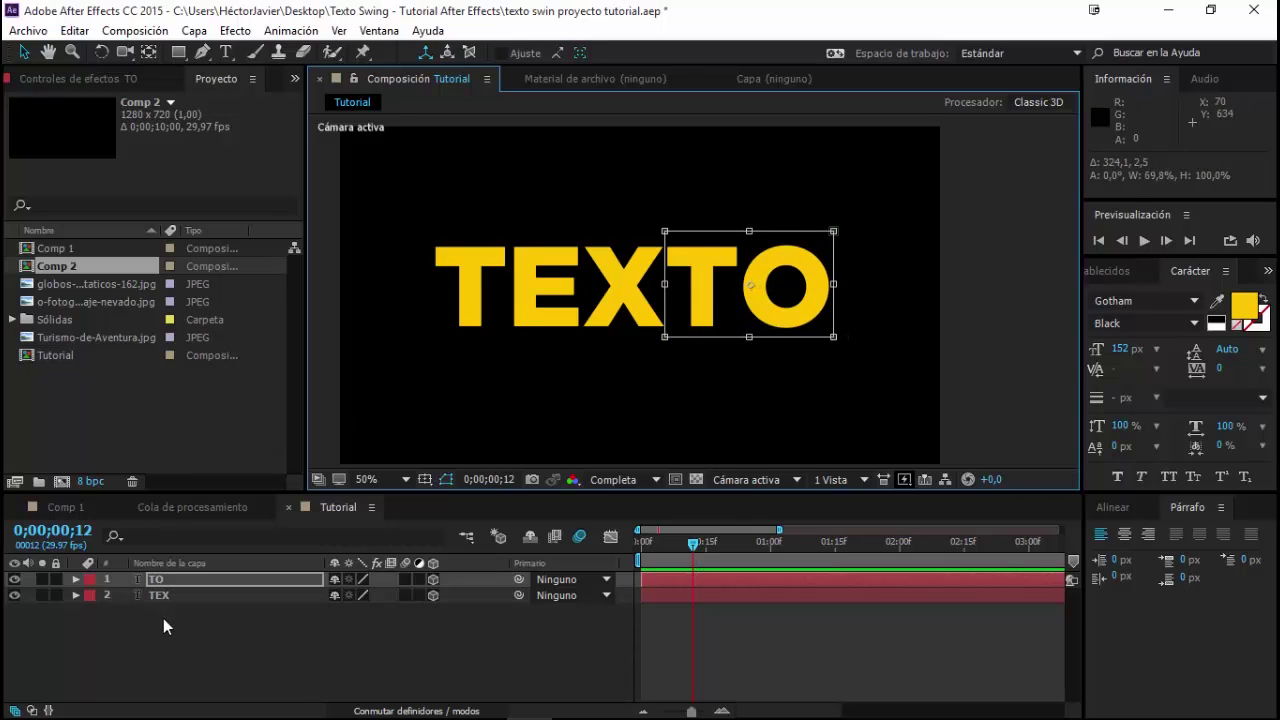
- Solo the TO and TEX layers in turn to check the masks, then select TEX
left_click(166, 623)
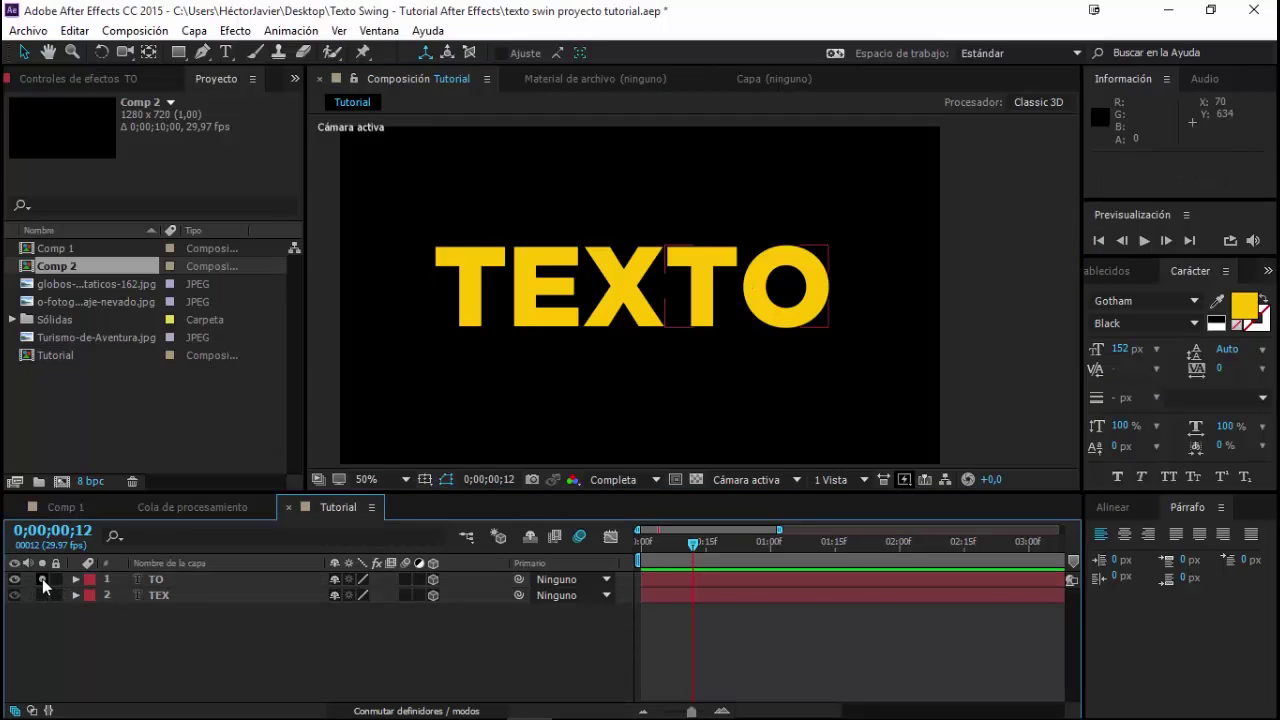
left_click(42, 580)
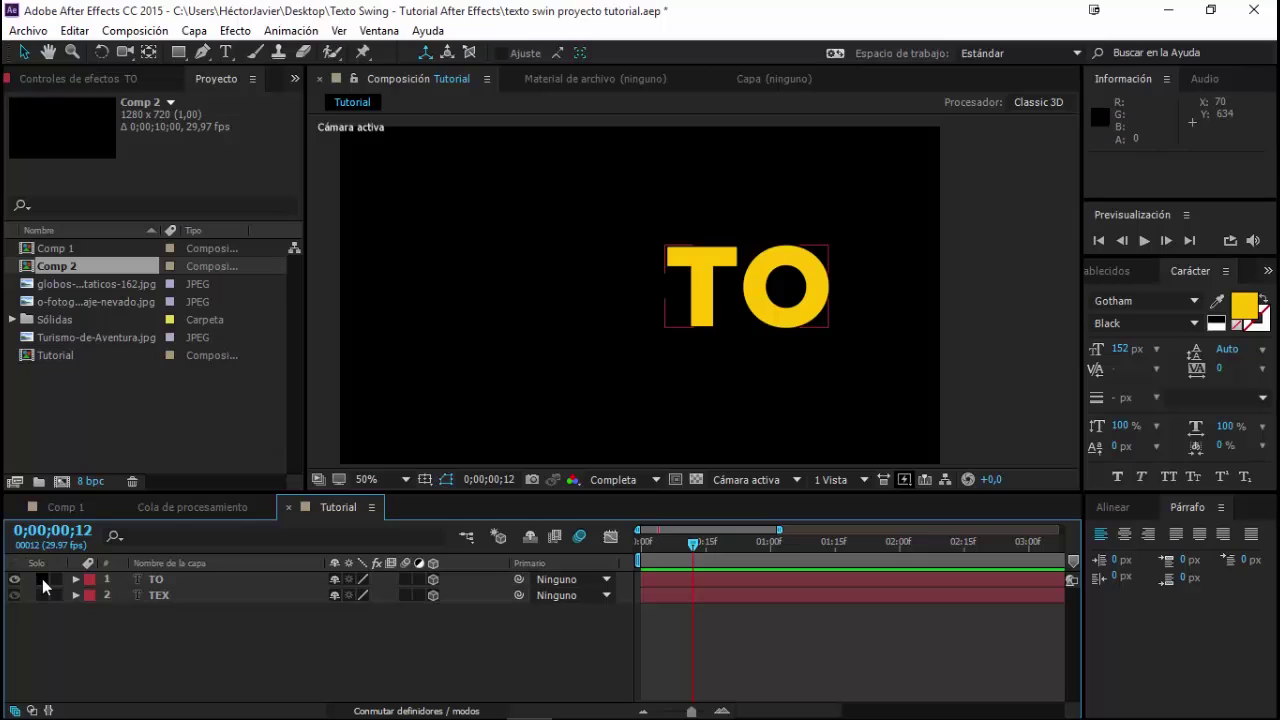
left_click(42, 580)
left_click(42, 595)
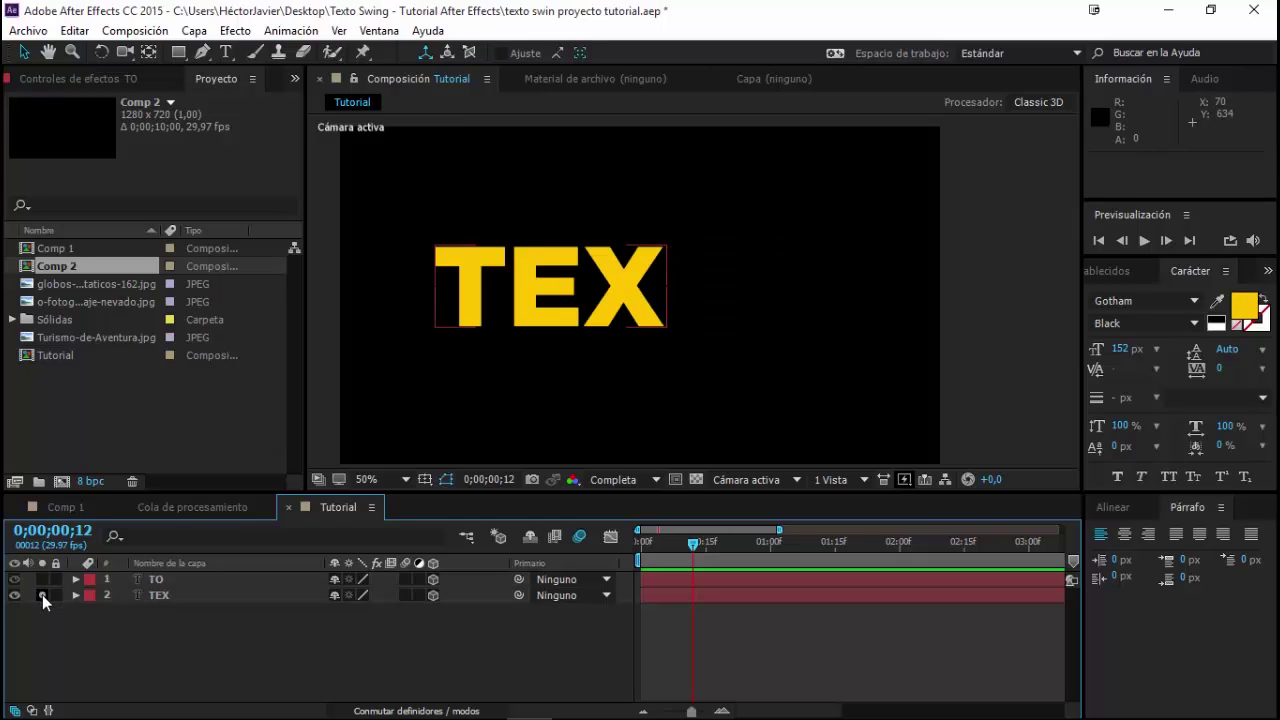
left_click(42, 596)
left_click(155, 597)
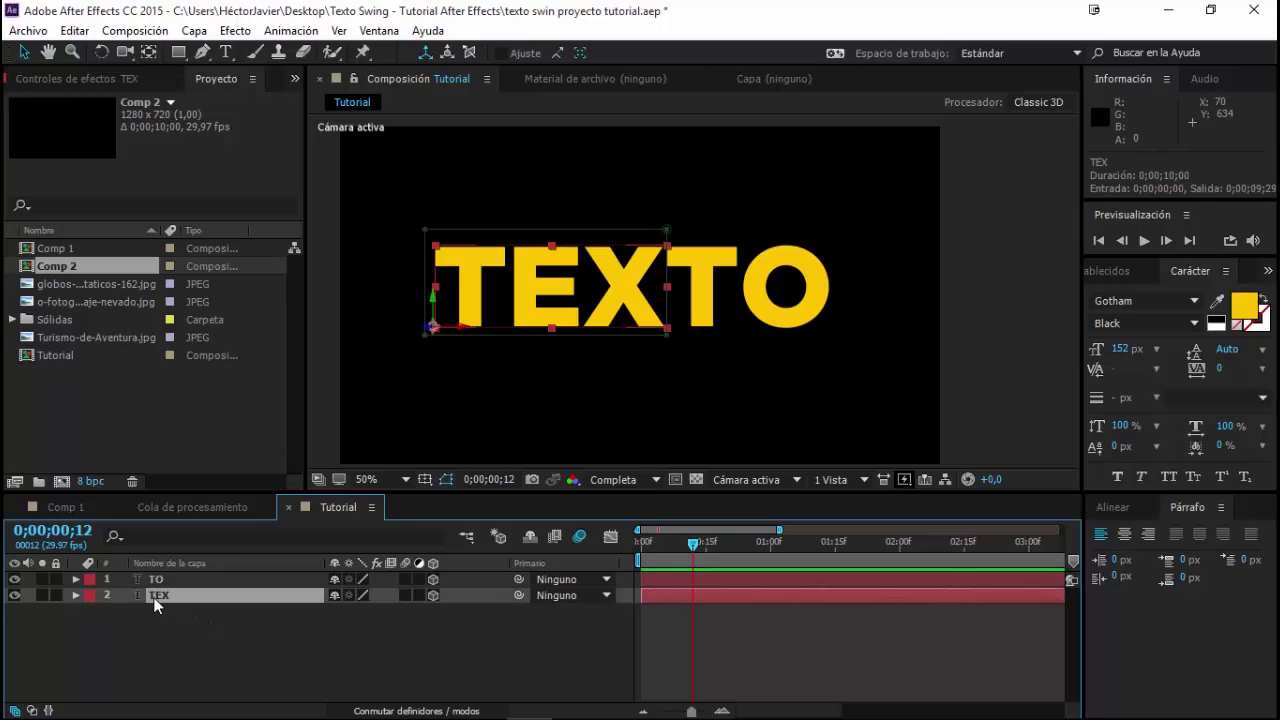
- Move the TEX layer's anchor point to the top edge of its letters
left_click(149, 55)
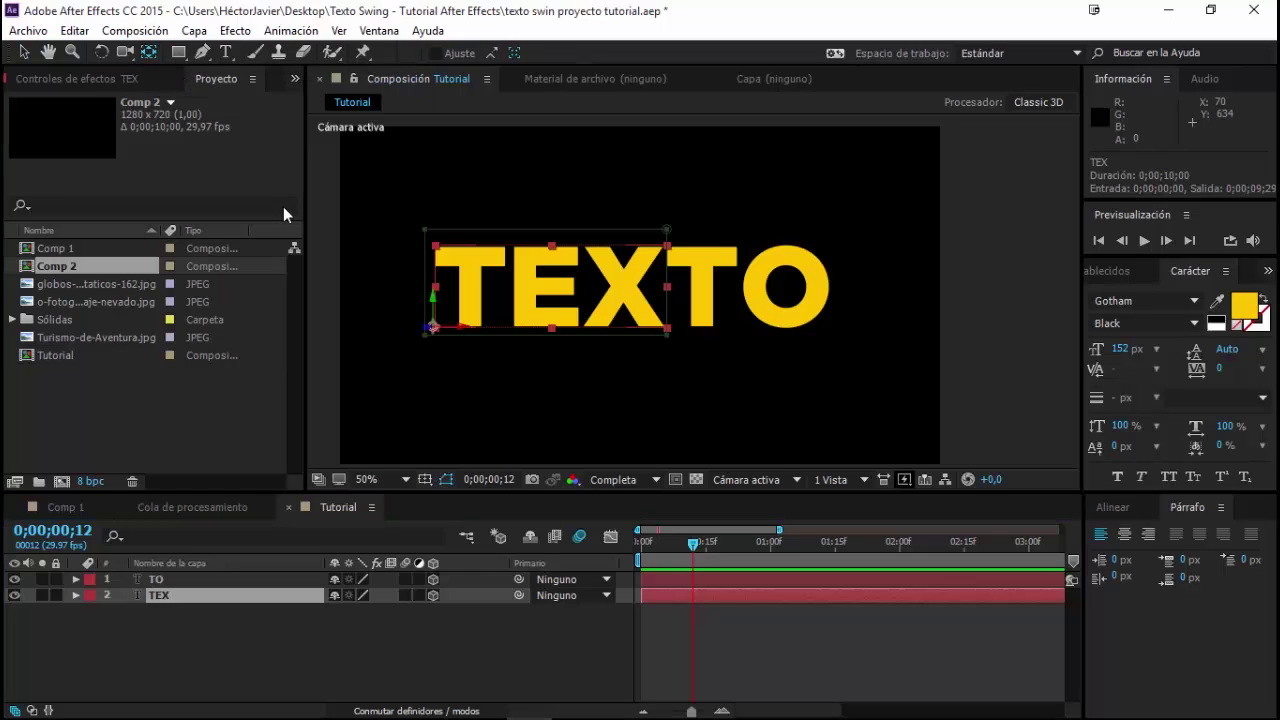
left_click(440, 333)
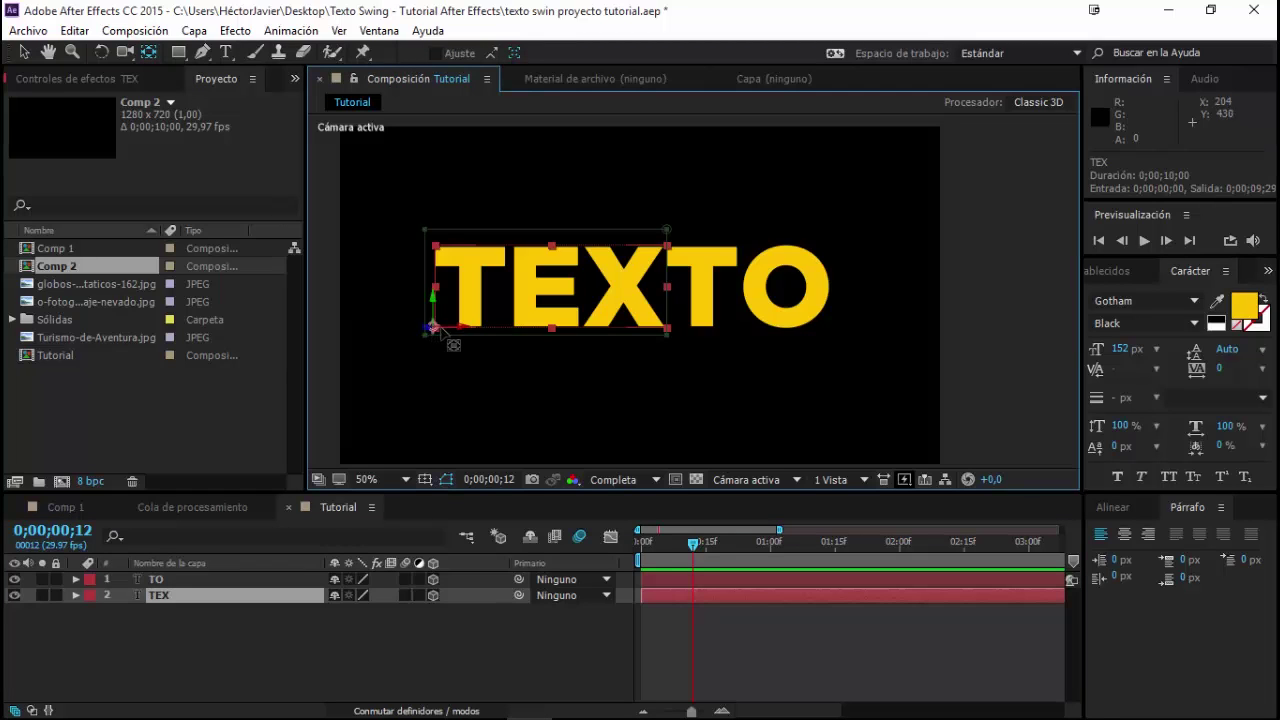
left_click_drag(440, 332, 548, 285)
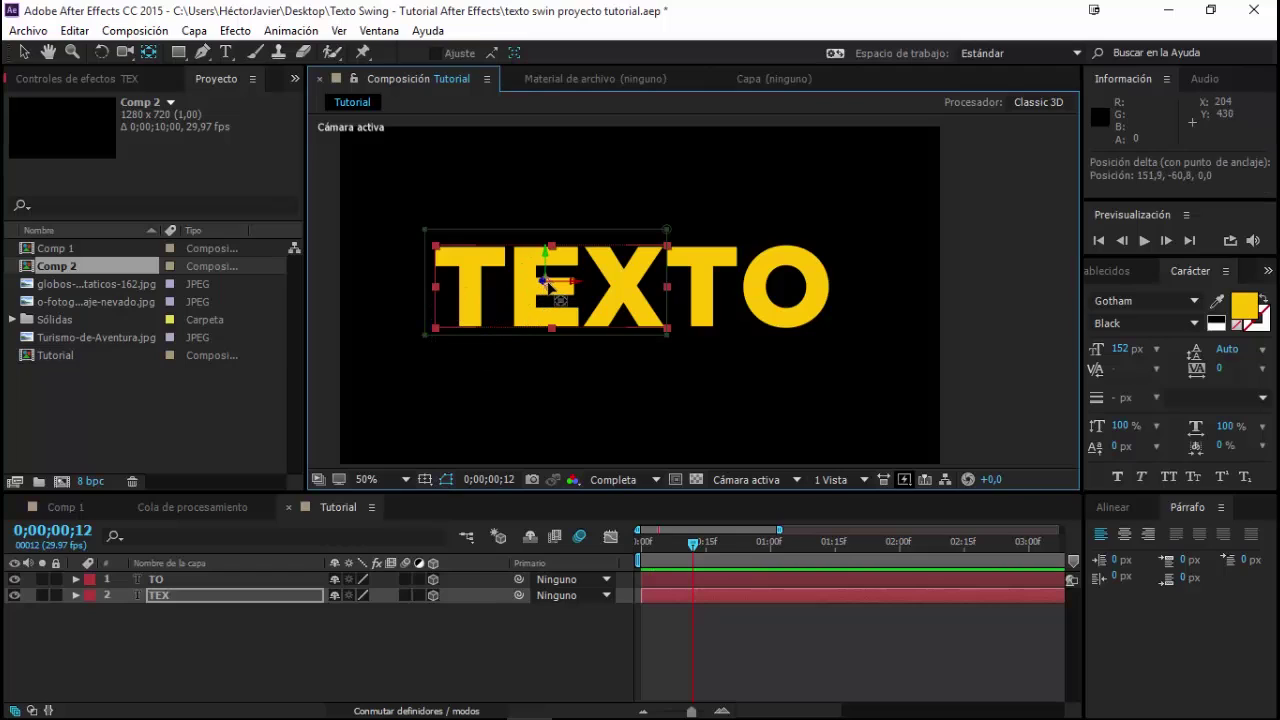
left_click_drag(548, 284, 553, 283)
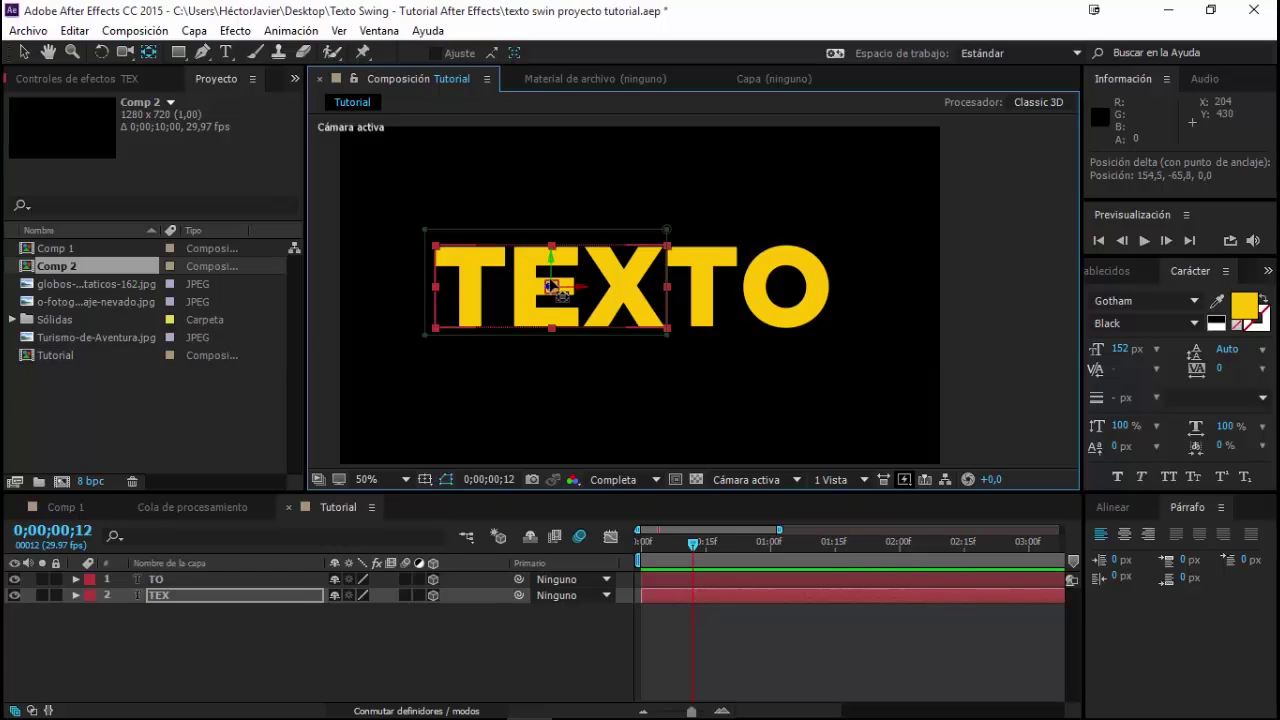
left_click_drag(551, 271, 555, 246)
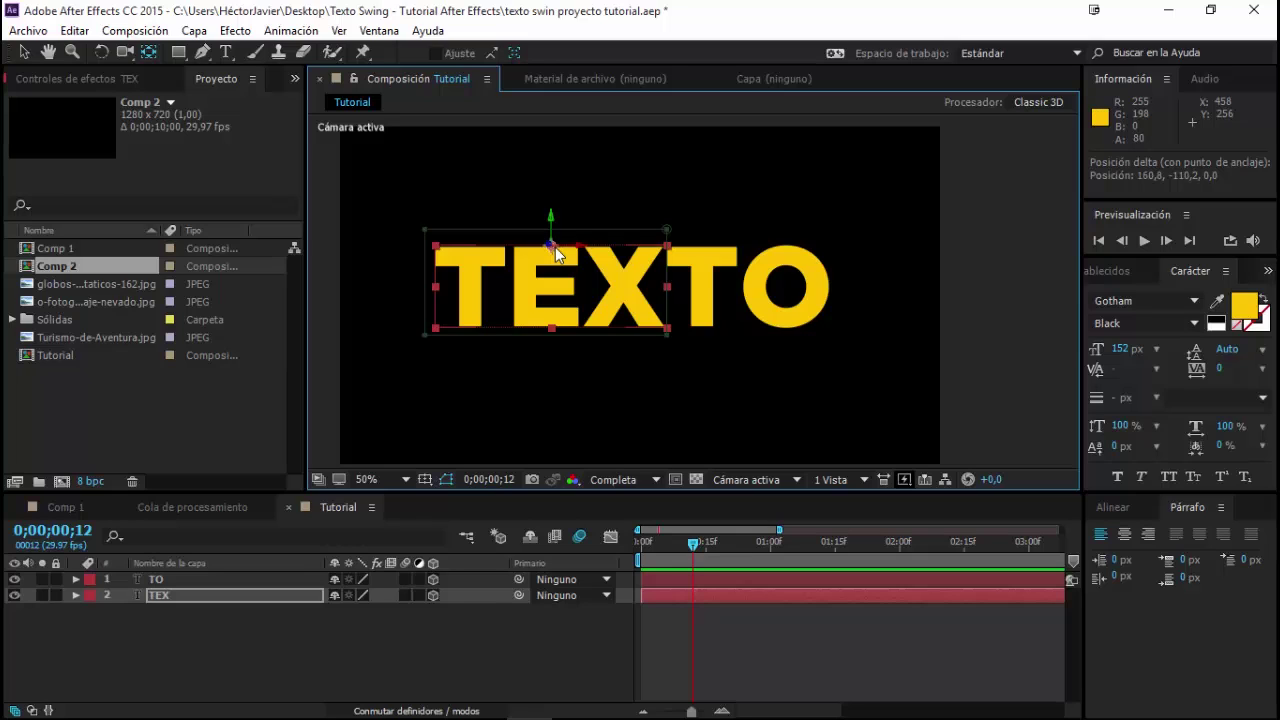
- Move the TO anchor point to its top centre and reveal TEX's rotation properties
left_click(160, 583)
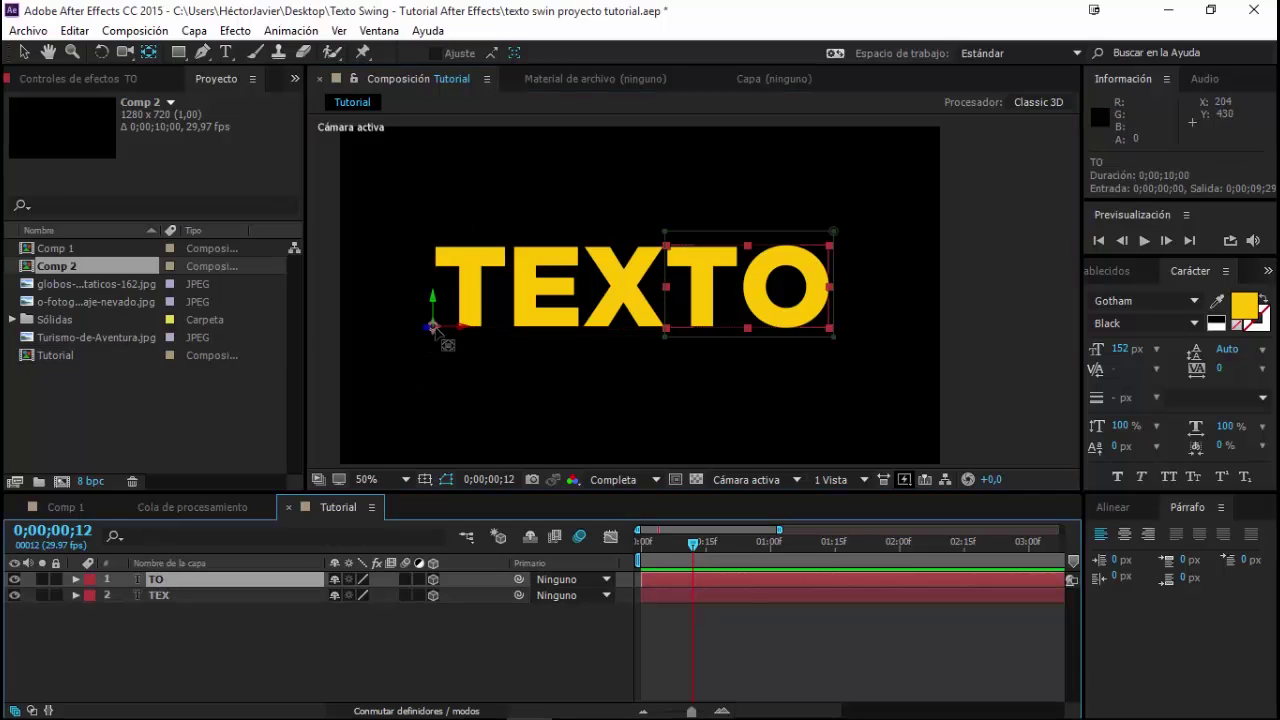
left_click_drag(645, 320, 750, 252)
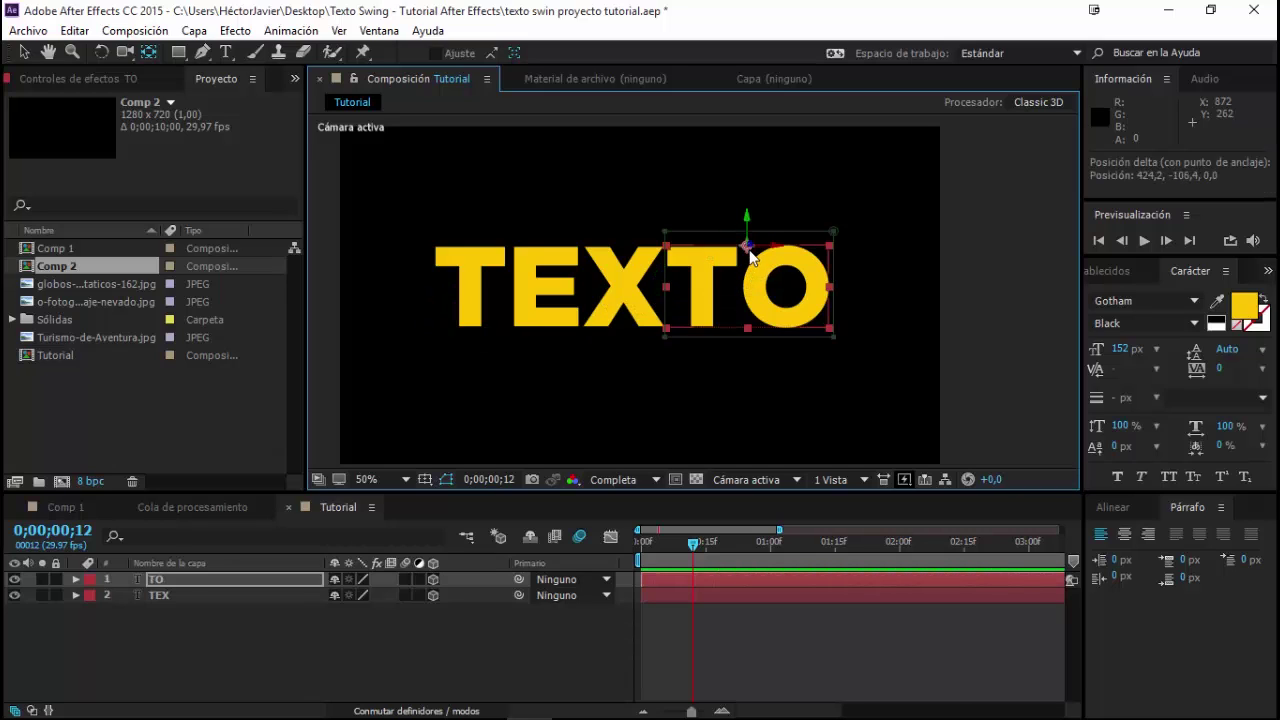
left_click(179, 596)
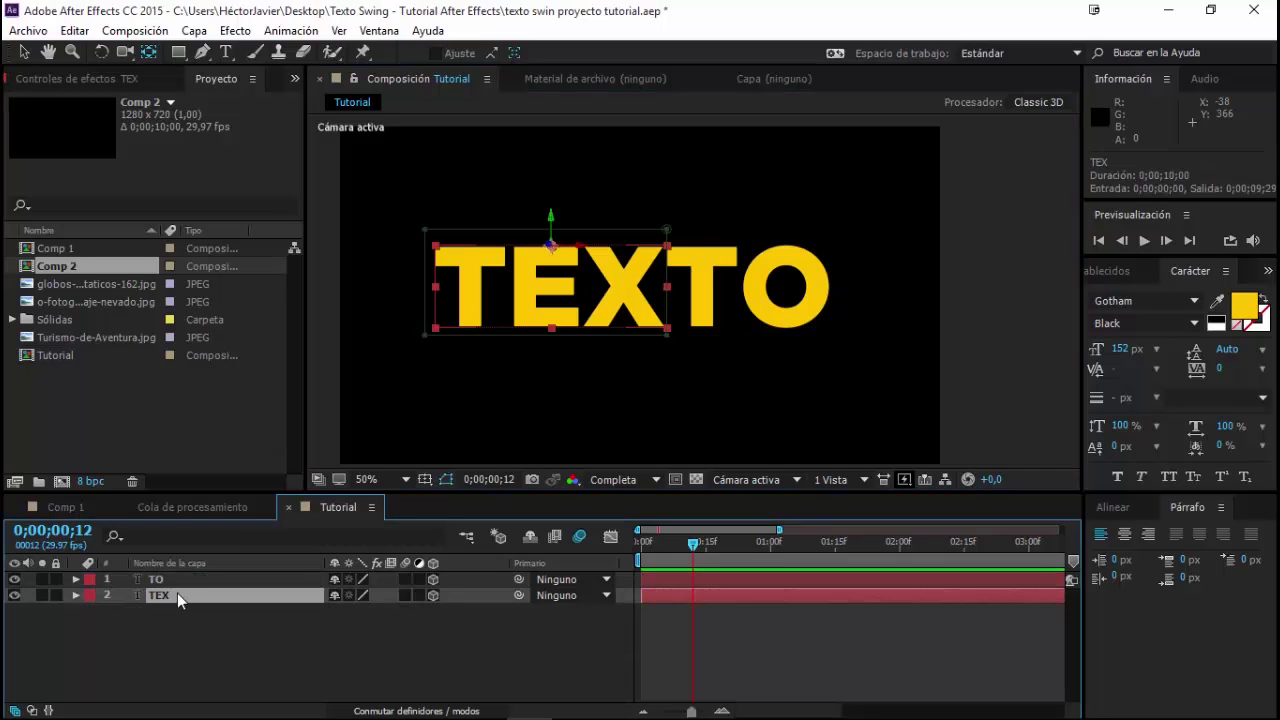
key("r")
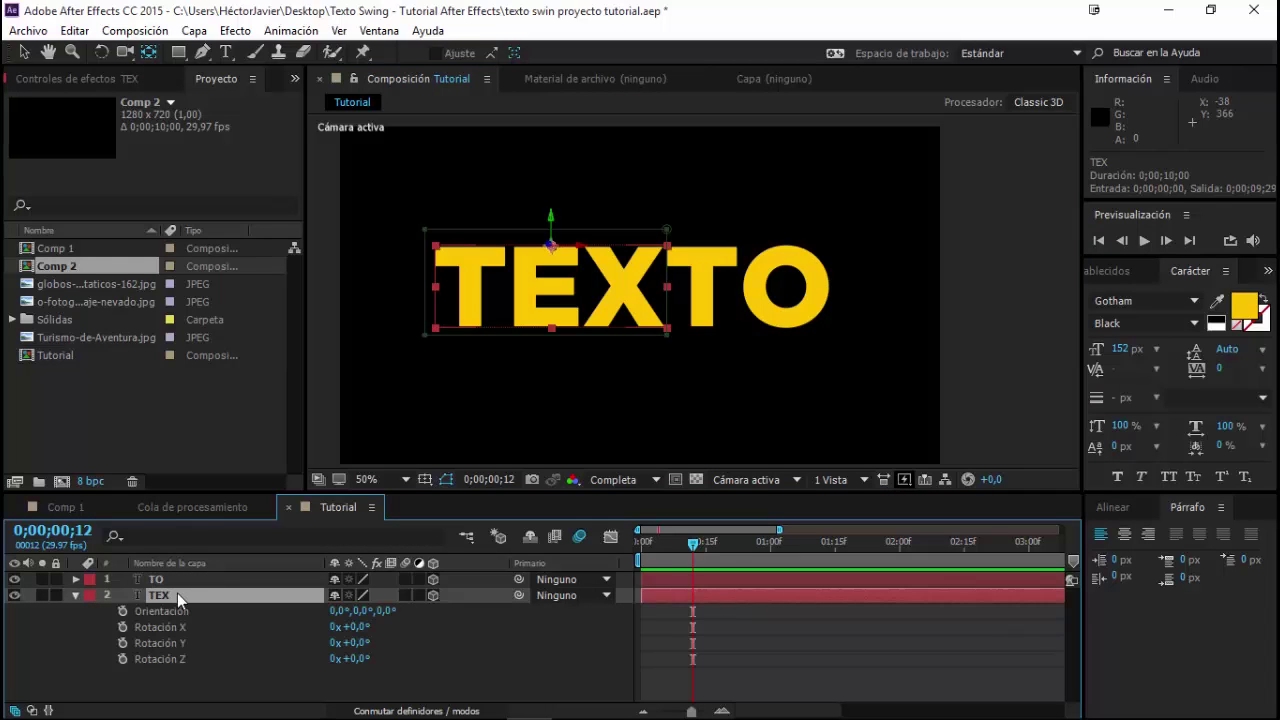
- Select TEX's Rotación X property and test a tilt, then undo it
left_click_drag(186, 692, 154, 606)
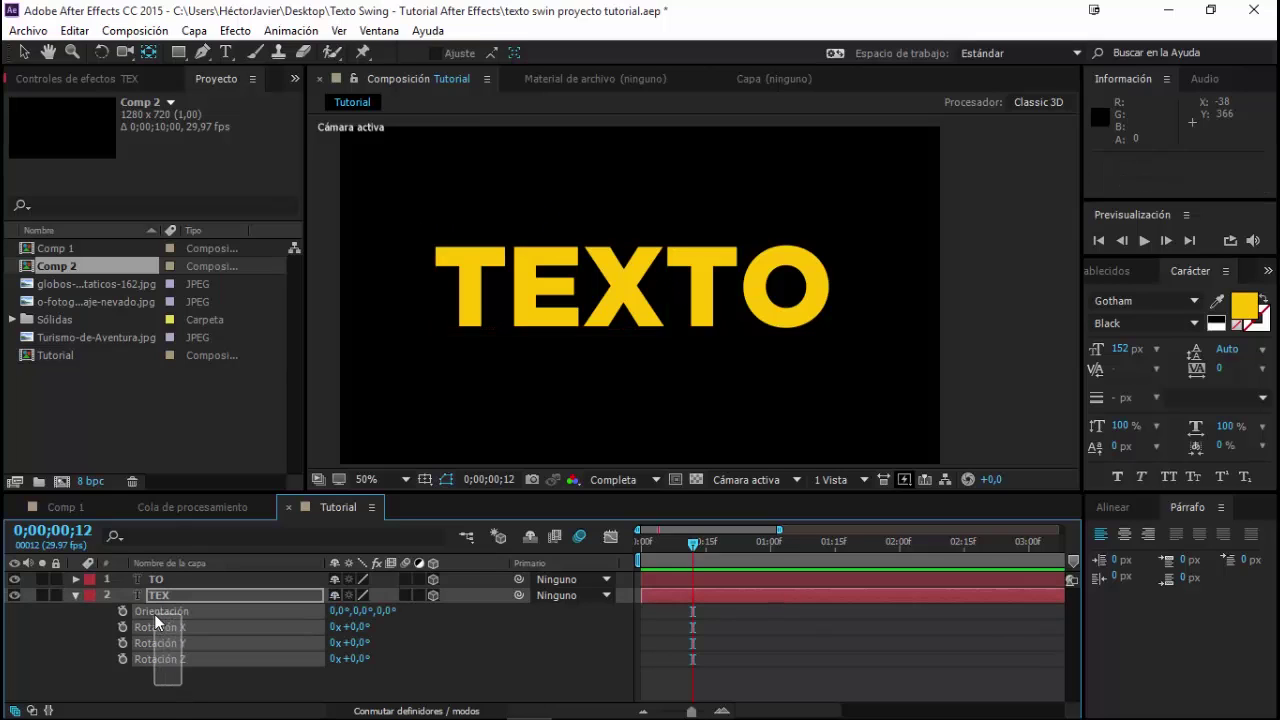
left_click(180, 674)
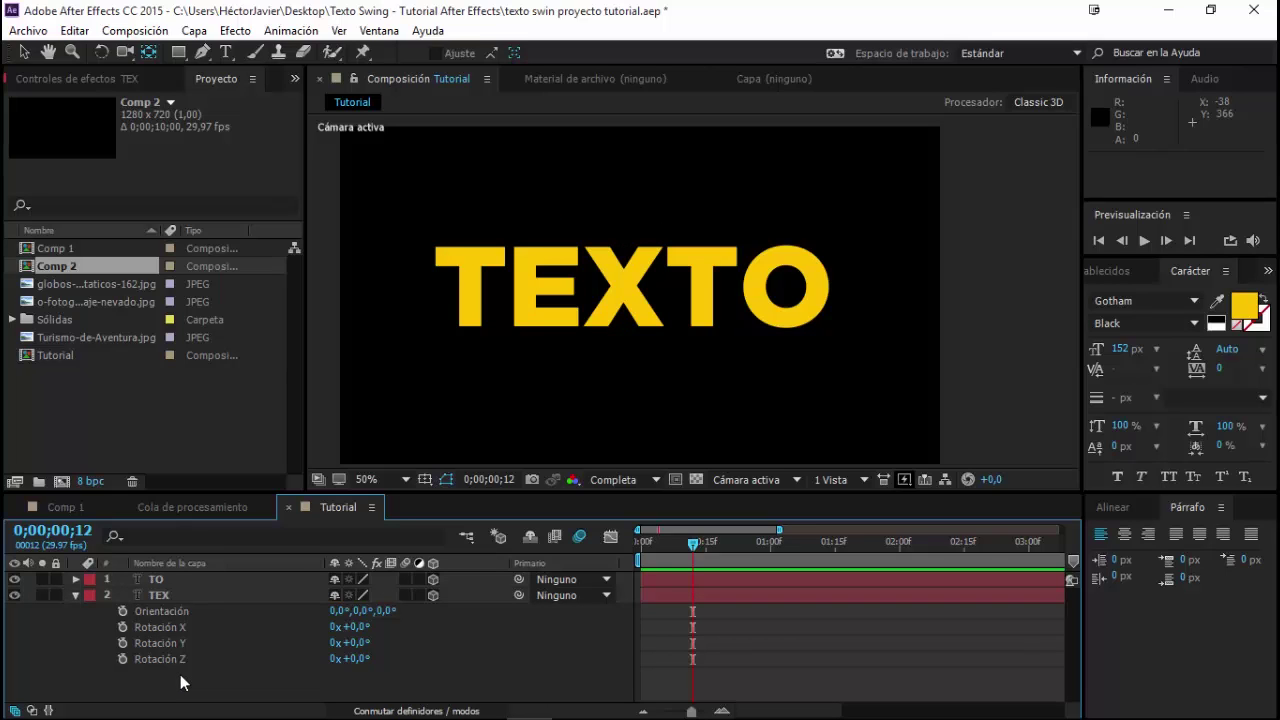
left_click(170, 660)
left_click(172, 644)
left_click(170, 628)
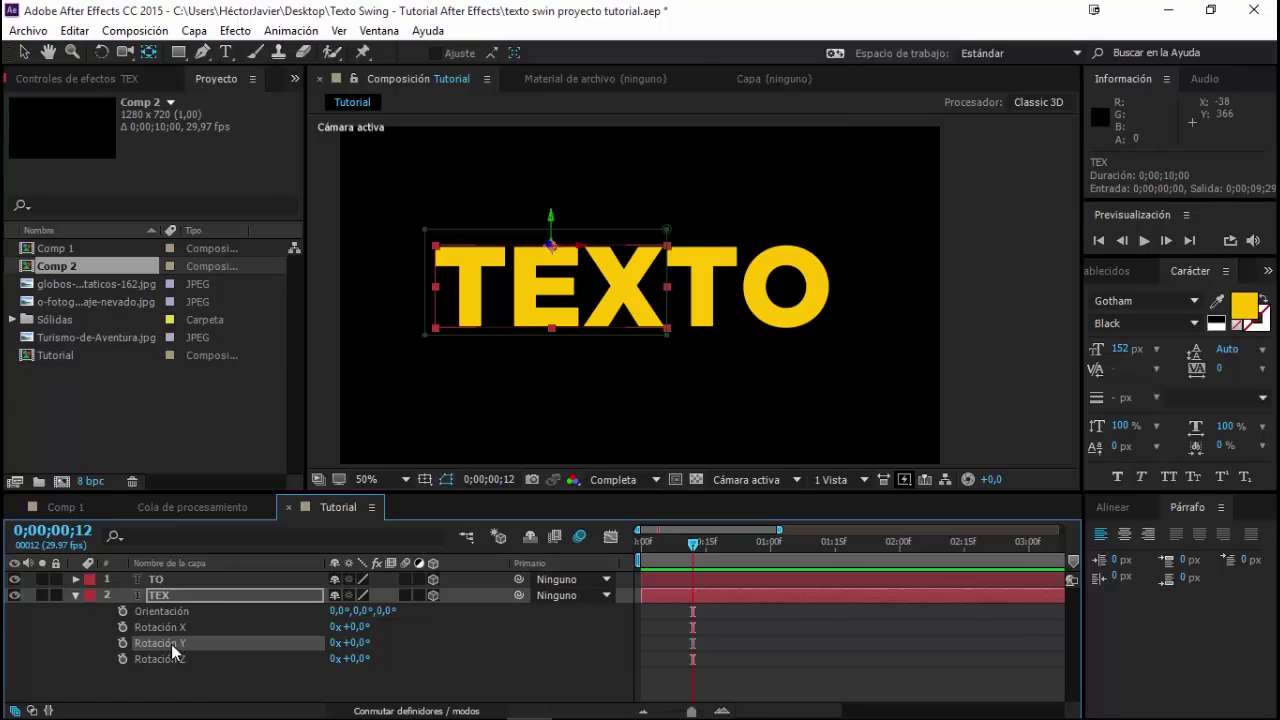
left_click(164, 629)
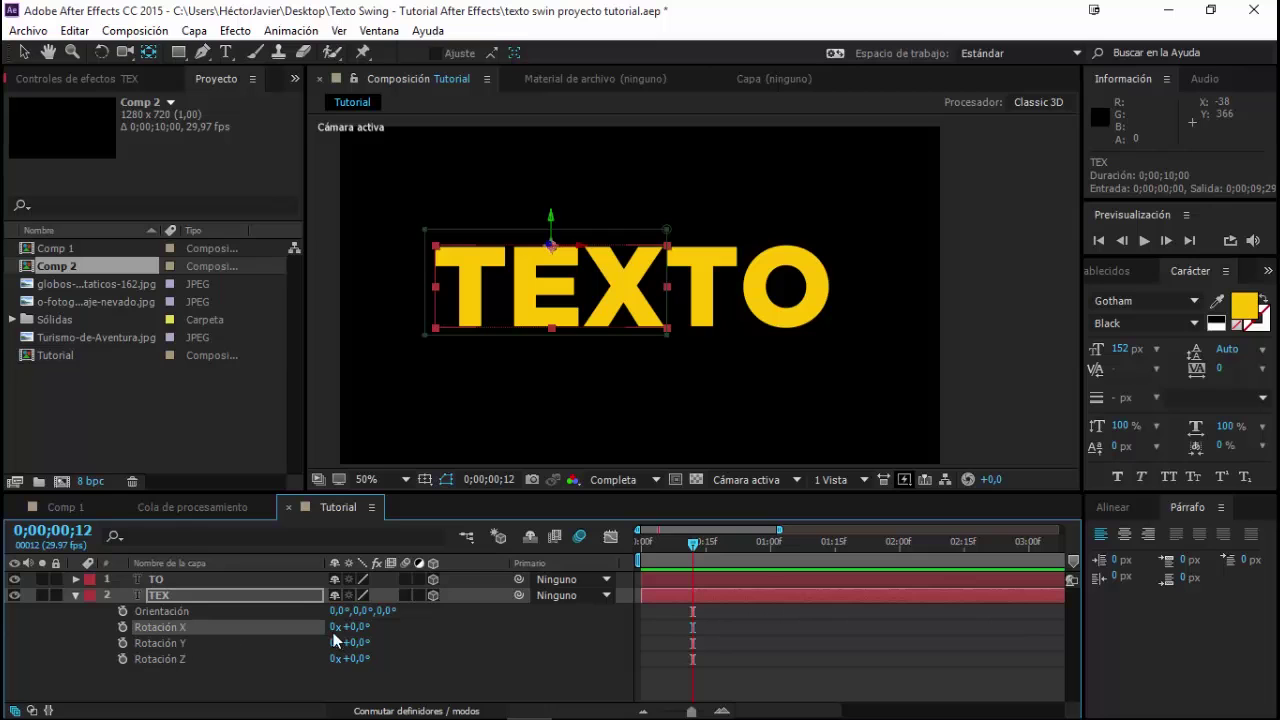
mouse_move(365, 628)
left_mouse_down()
mouse_move(329, 628)
mouse_move(383, 677)
left_mouse_up()
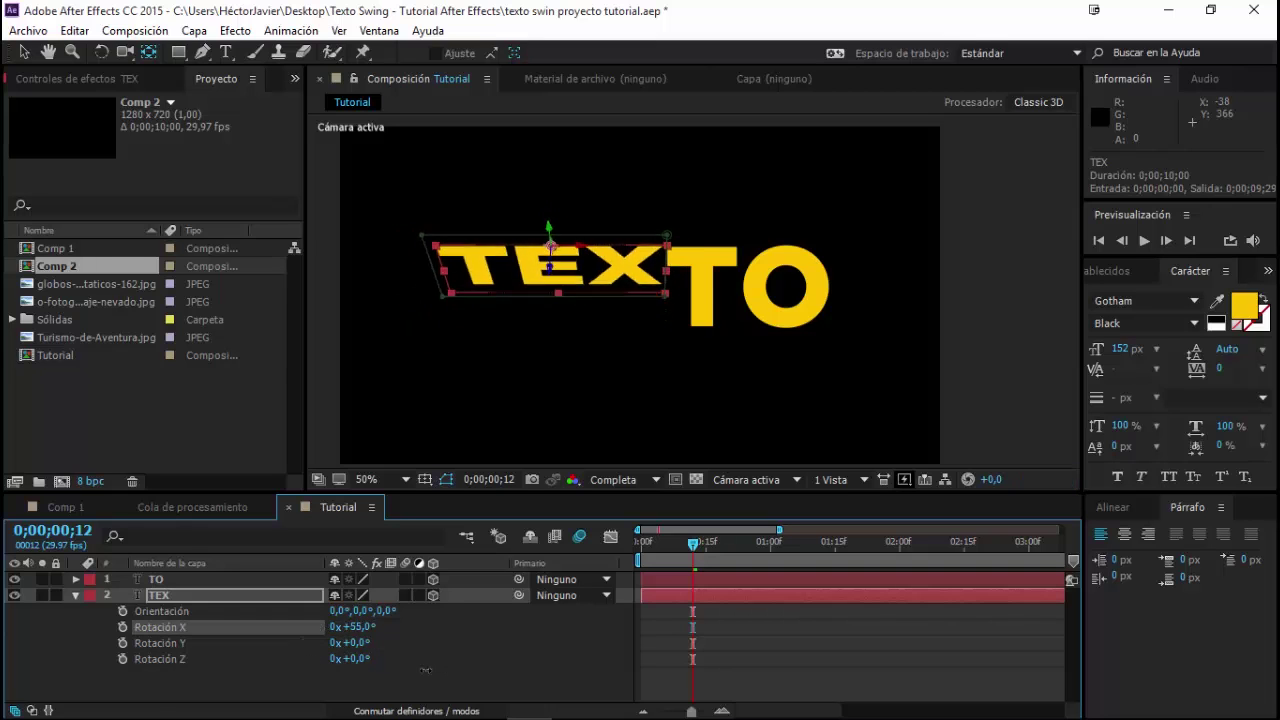
key("ctrl+z")
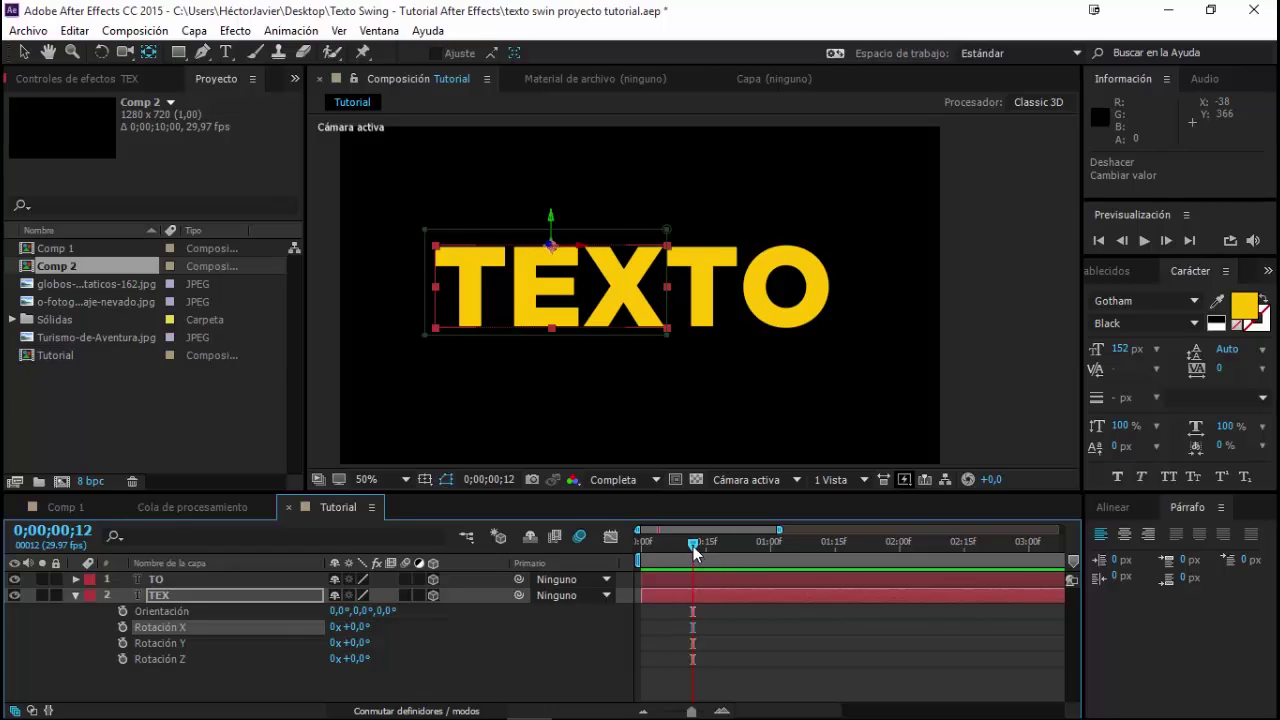
- Keyframe TEX's Rotación X at 0° on frame 11 and 92° on frame 0
left_click_drag(698, 553, 690, 548)
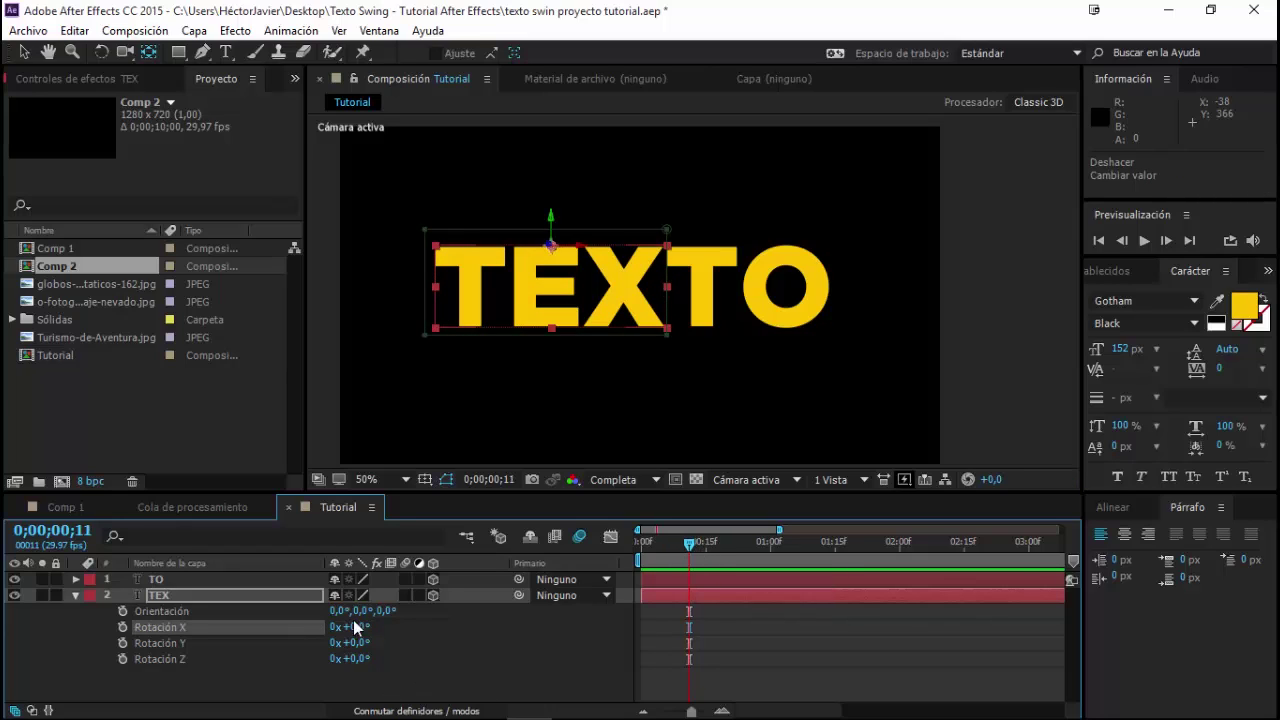
left_click(122, 627)
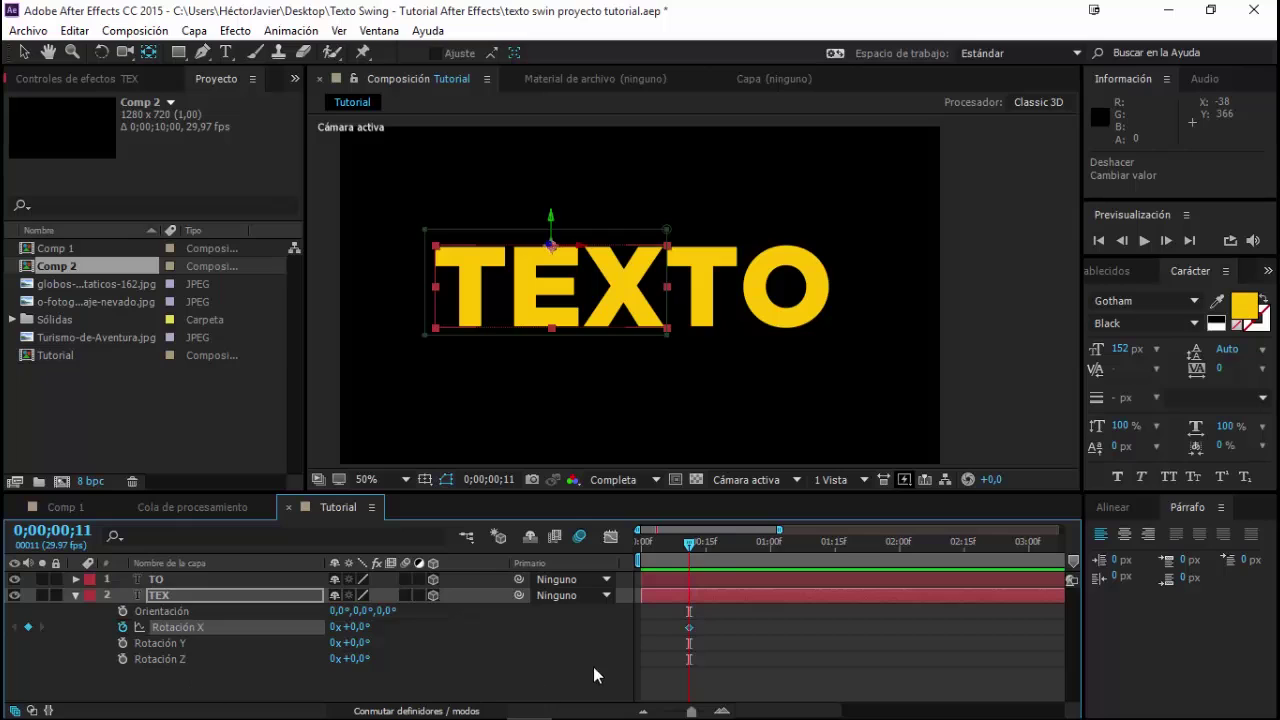
left_click_drag(691, 543, 631, 545)
left_click_drag(357, 636, 450, 637)
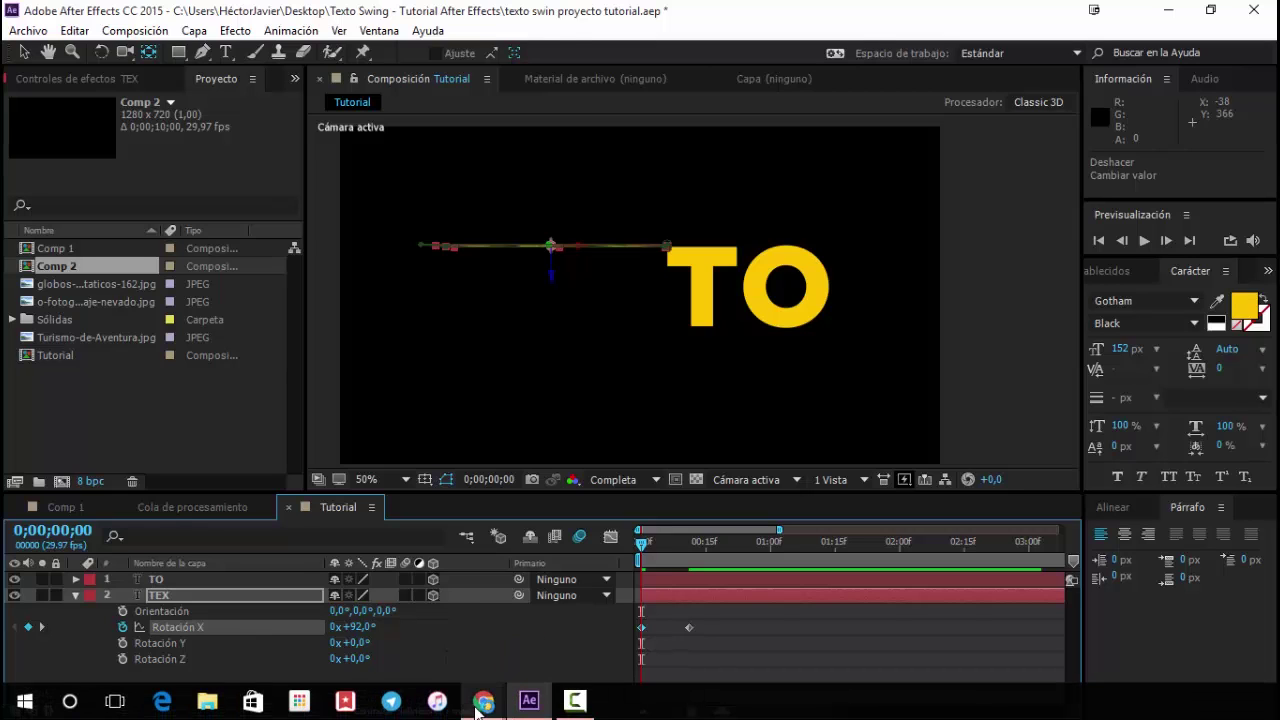
mouse_move(487, 704)
left_click(567, 600)
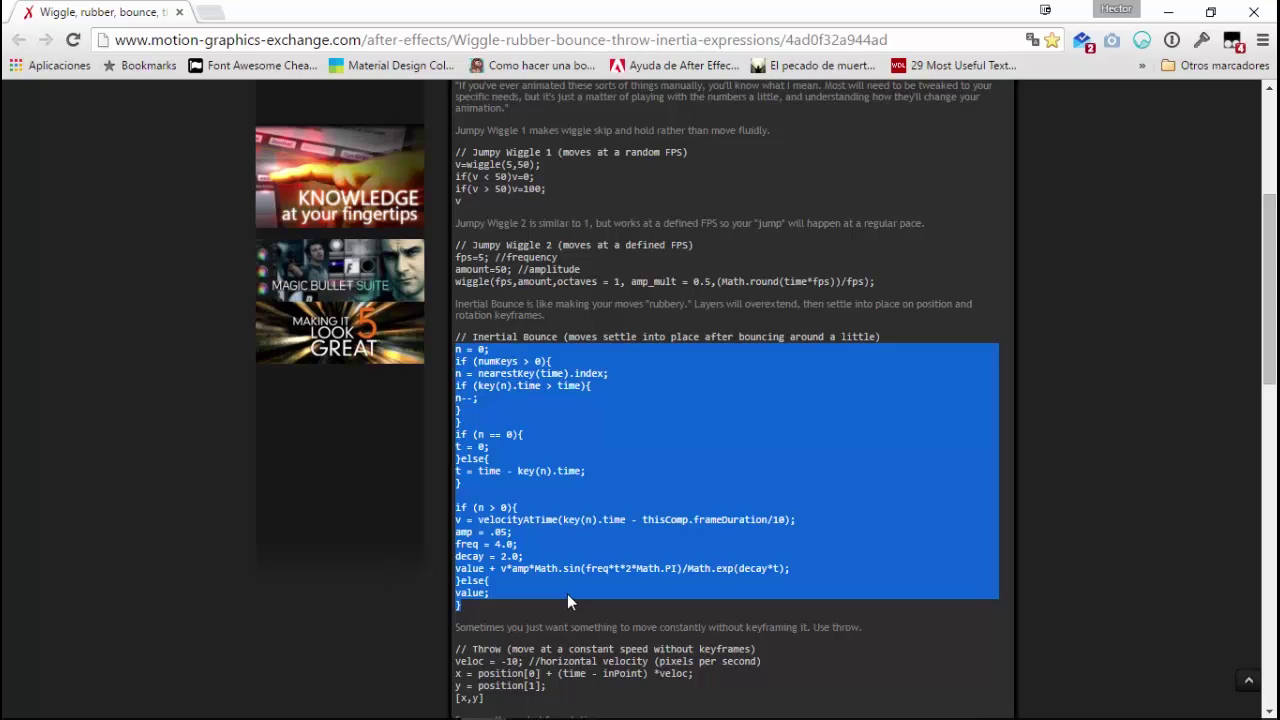
- Copy the Inertial Bounce expression code (amp .05, freq 4.0, decay 2.0) from the Chrome page
scroll(605, 560, "up", 3)
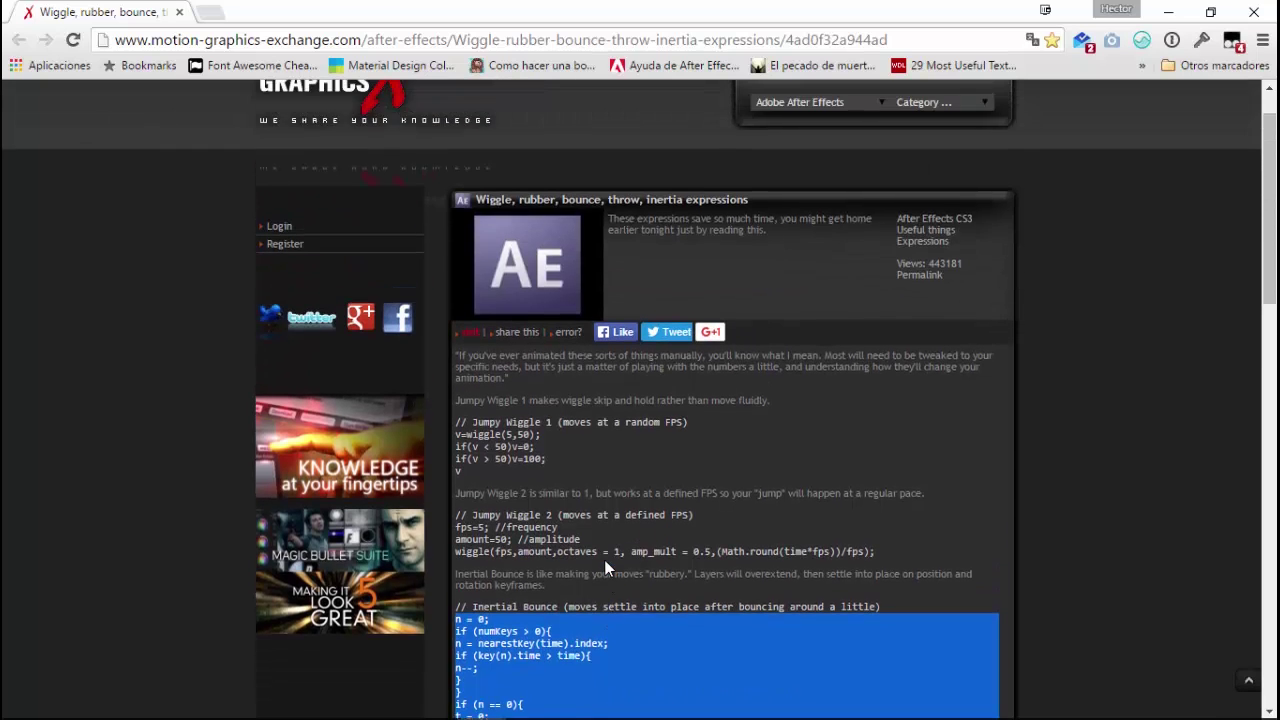
scroll(600, 553, "down", 2)
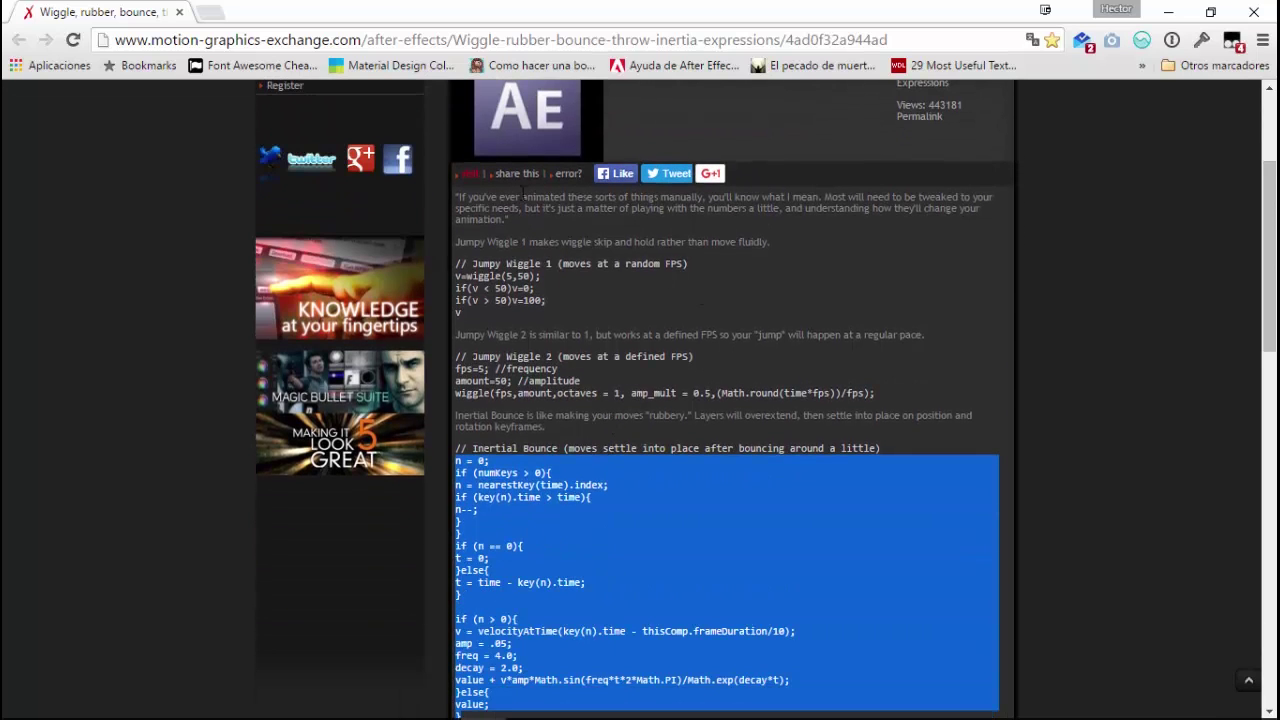
scroll(521, 320, "down", 1)
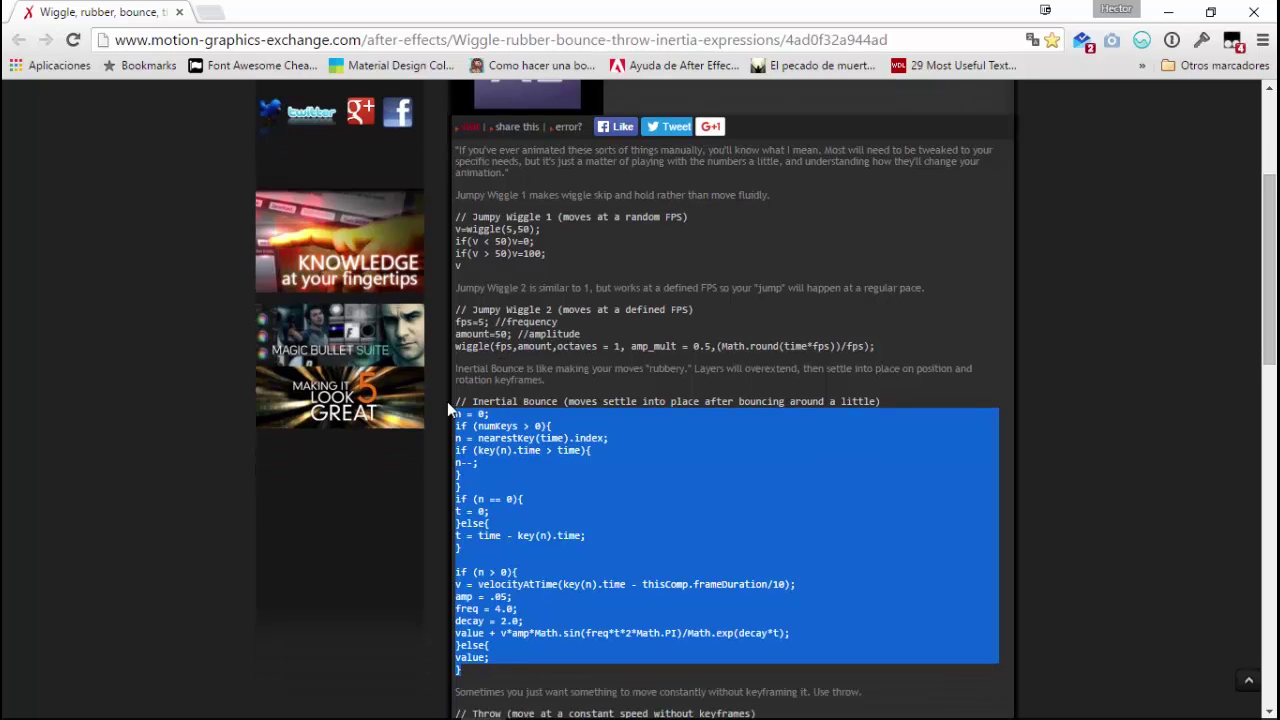
scroll(570, 410, "down", 1)
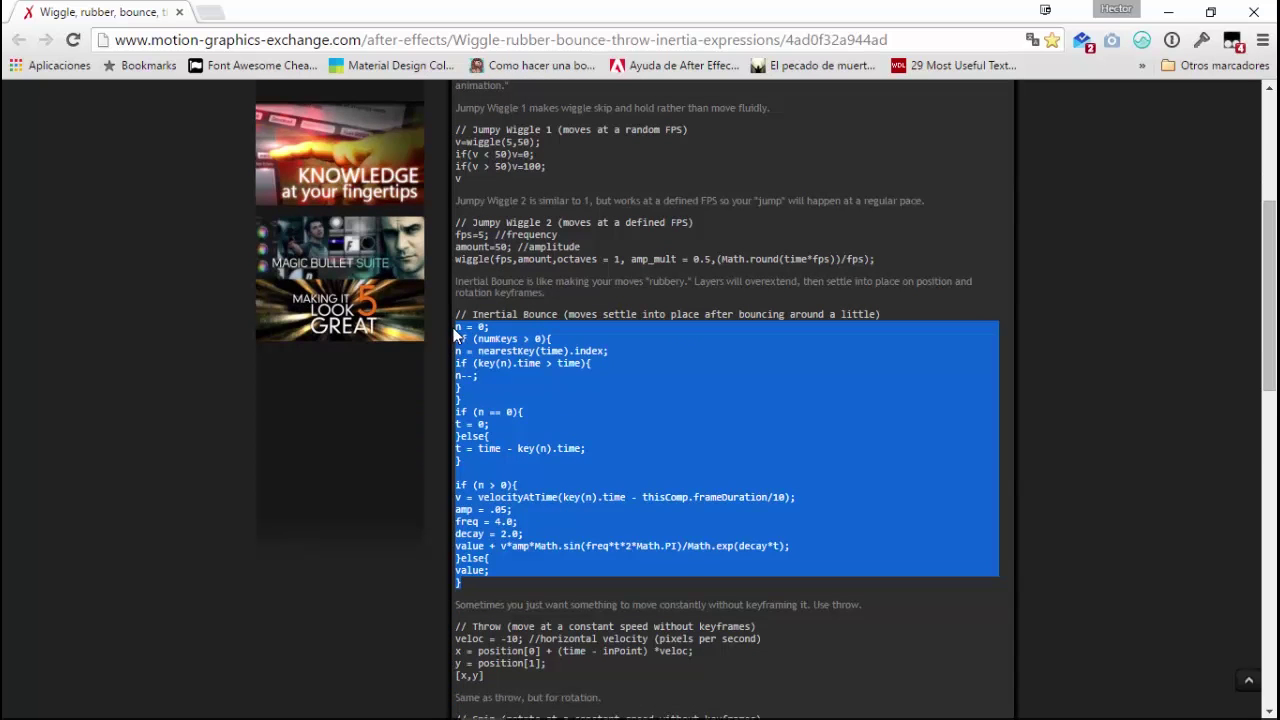
right_click(555, 432)
left_click(580, 443)
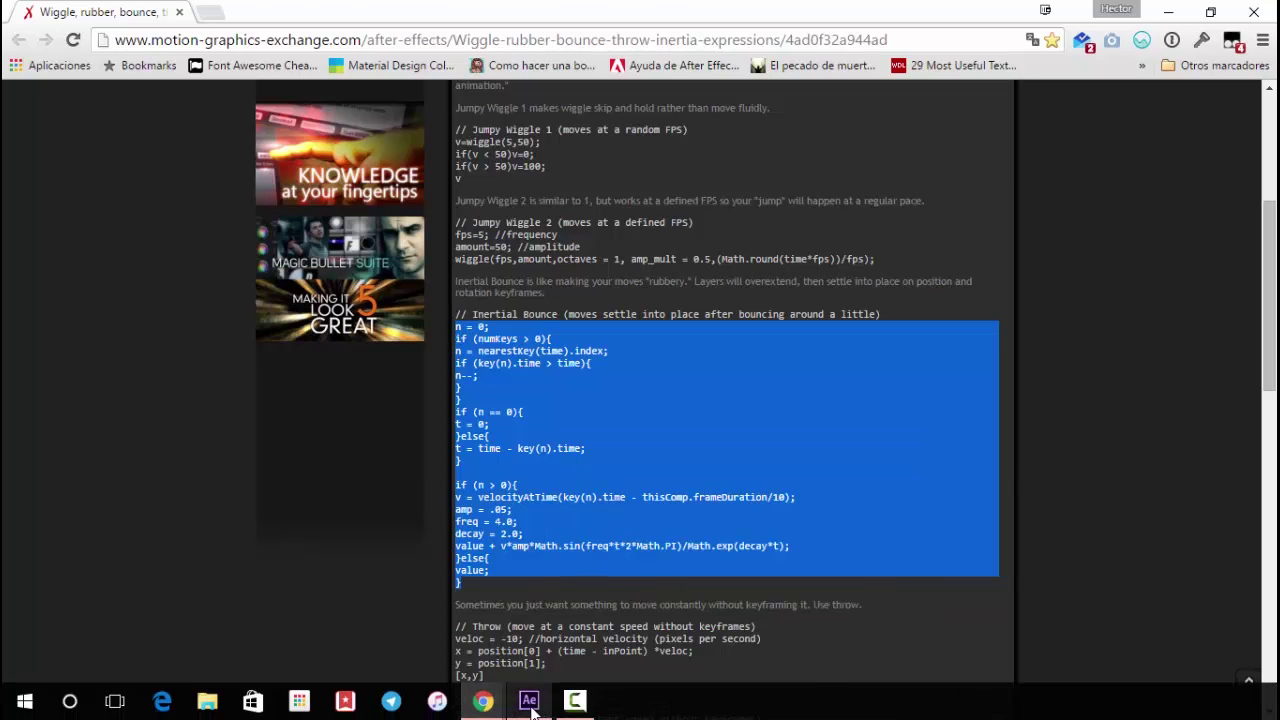
left_click(530, 705)
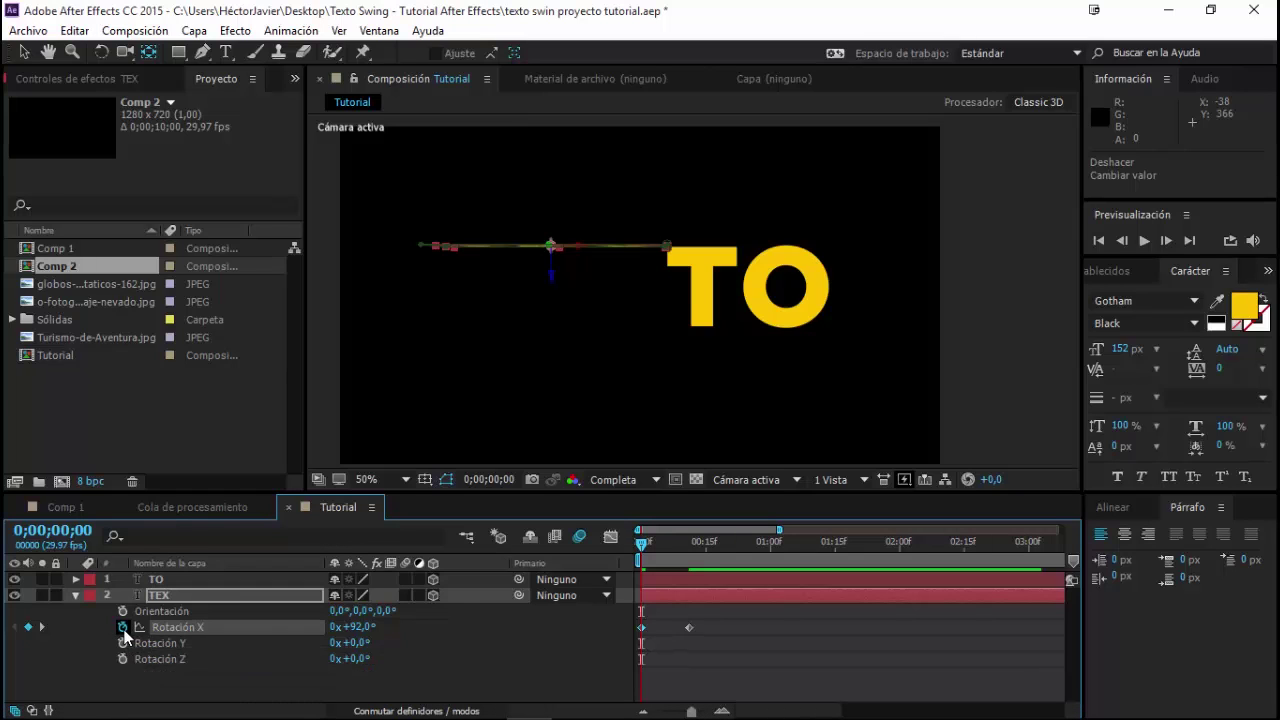
- Paste the Inertial Bounce code as TEX's Rotación X expression and scrub the swing
left_click(123, 628, "alt")
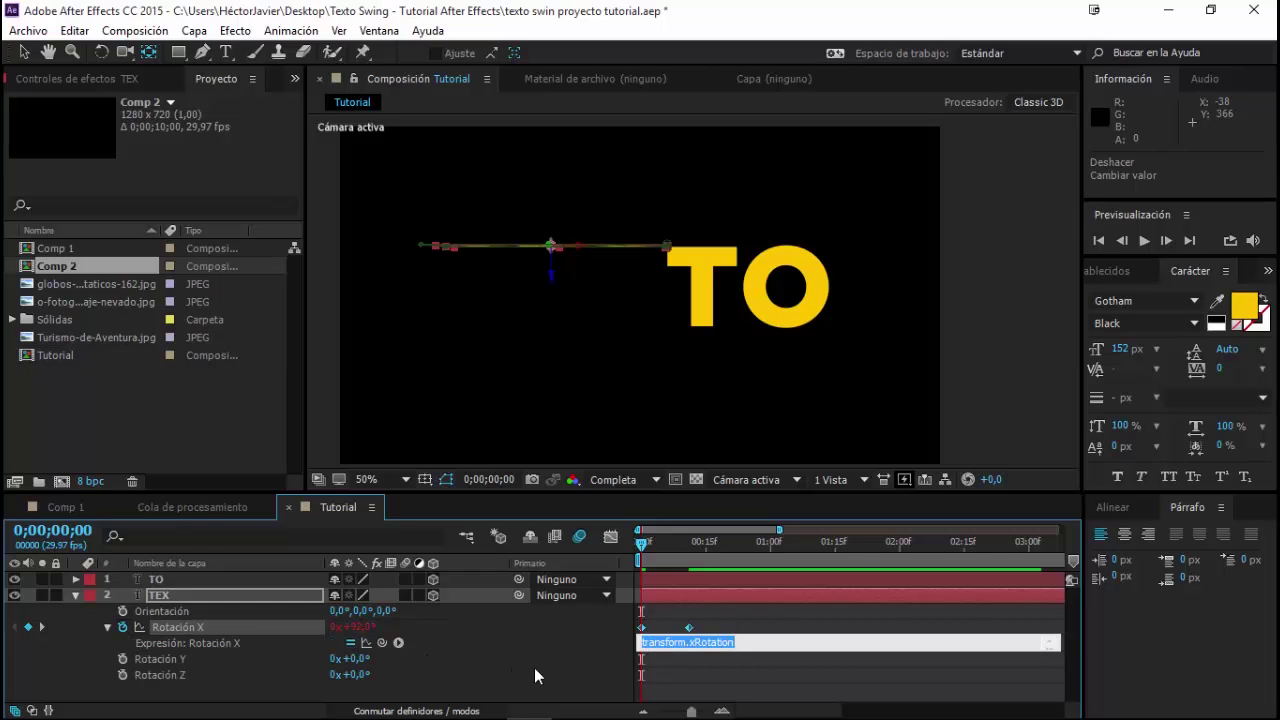
left_click(74, 30)
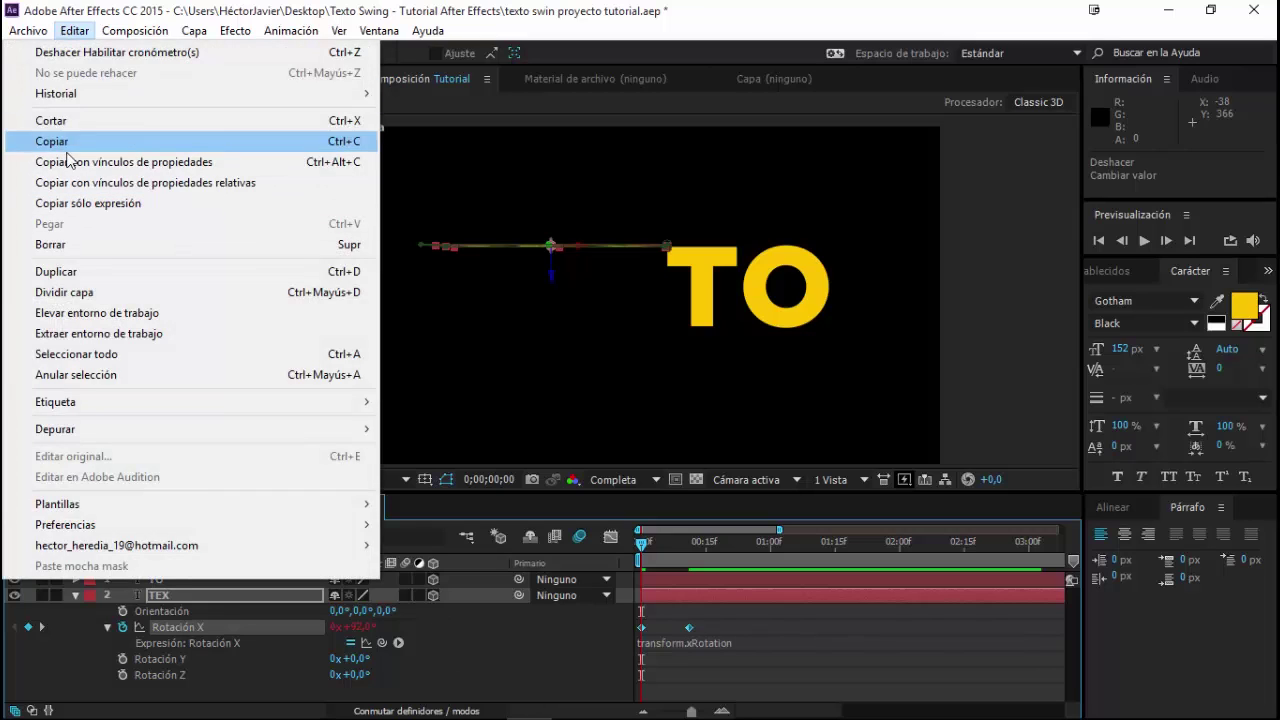
left_click(662, 646)
right_click(679, 645)
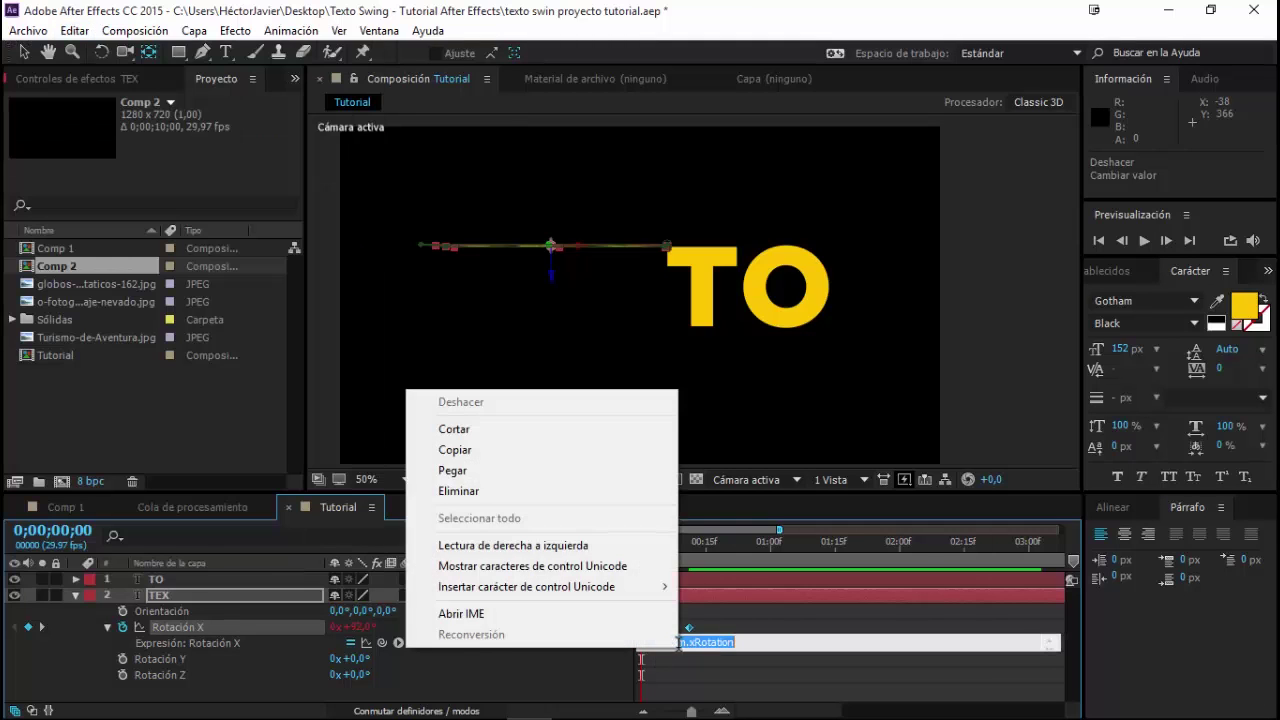
left_click(560, 470)
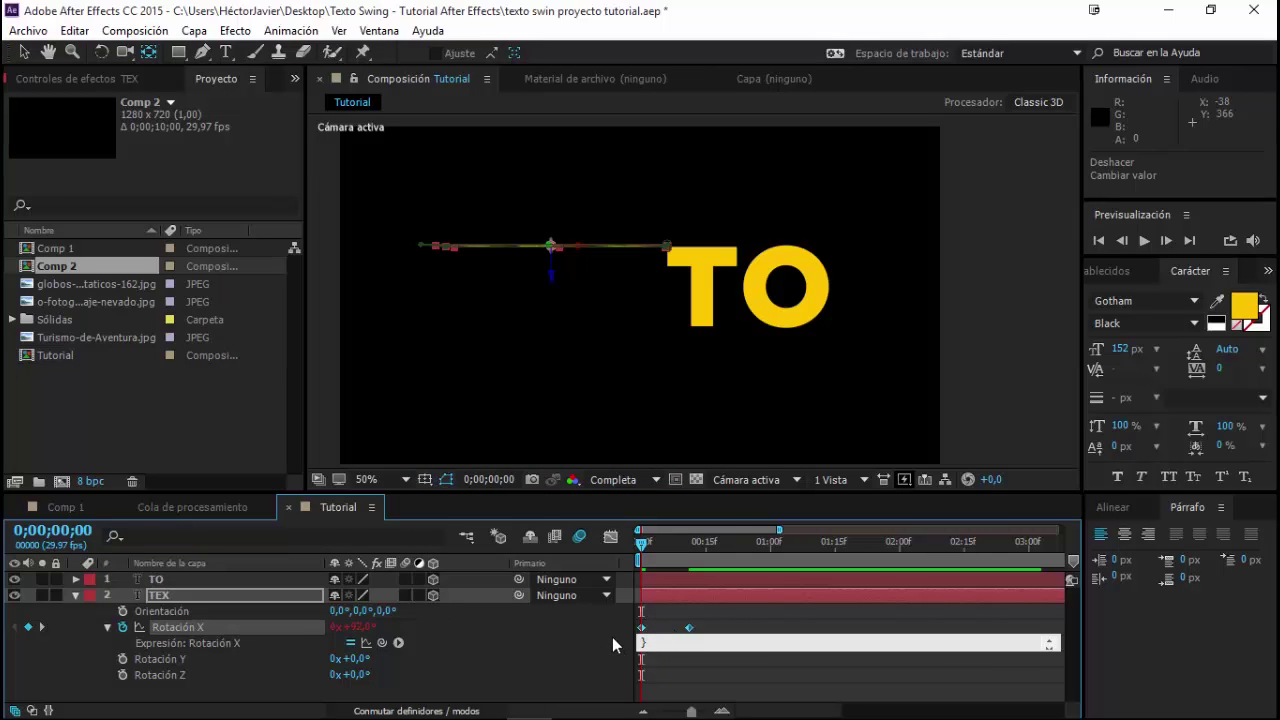
left_click(612, 645)
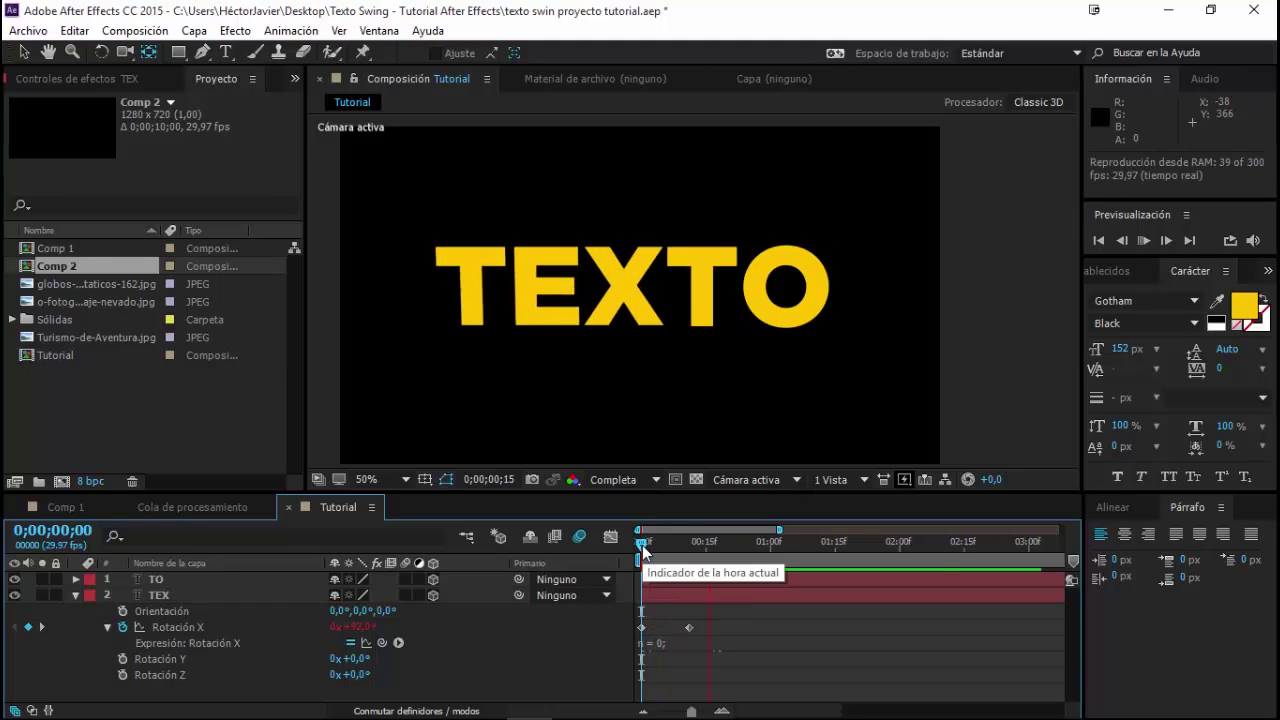
left_click_drag(642, 545, 620, 543)
- Preview the swing and open TEX's Rotación X expression at its parameter lines
key("space")
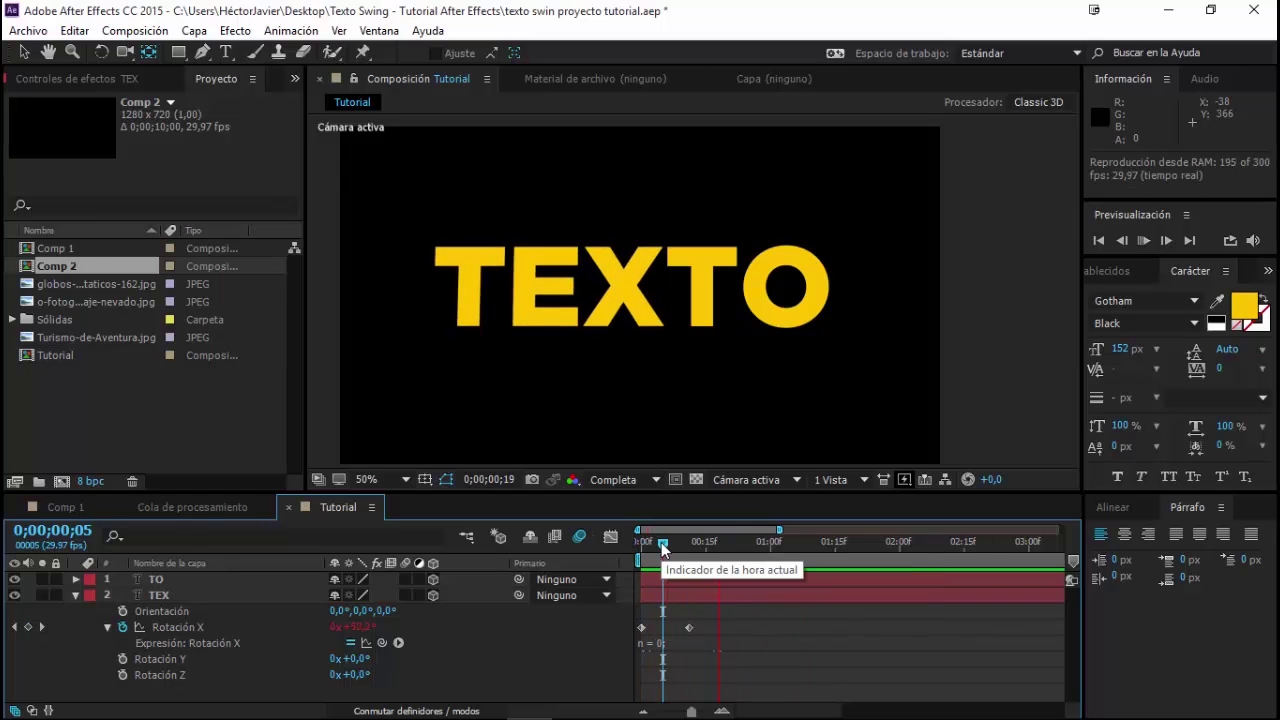
left_click(668, 541)
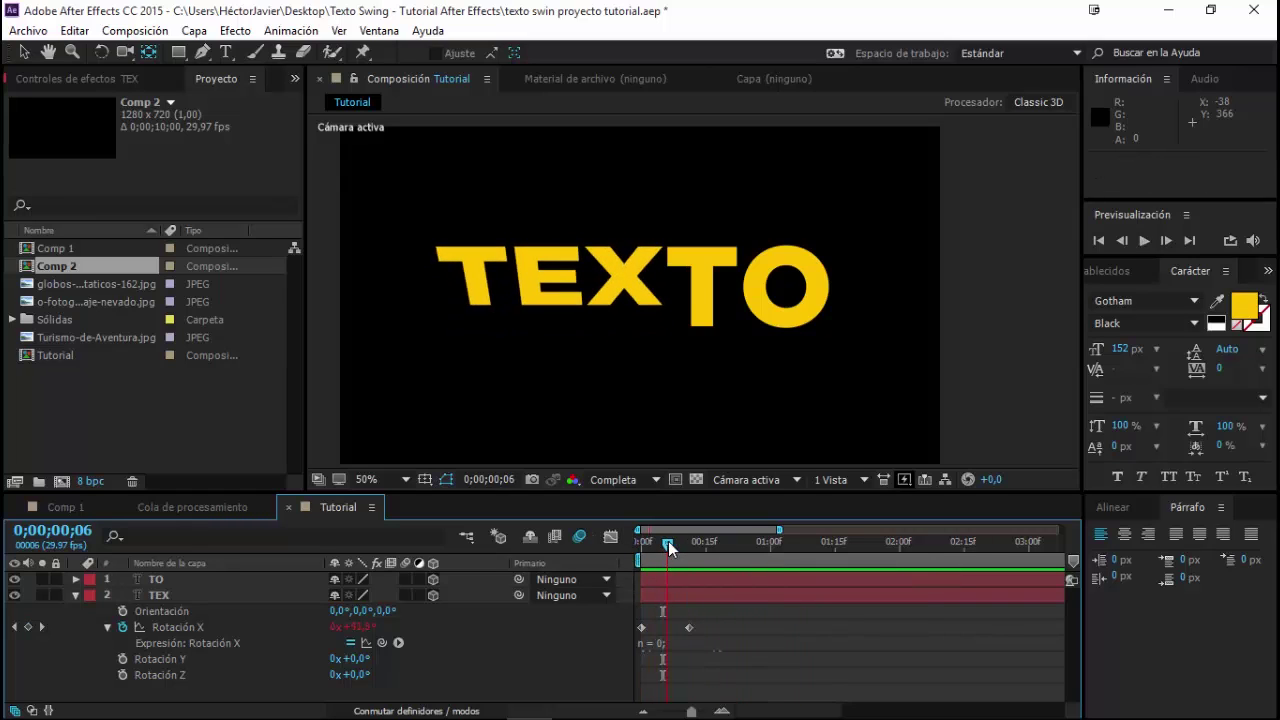
left_click(690, 643)
left_click(707, 654)
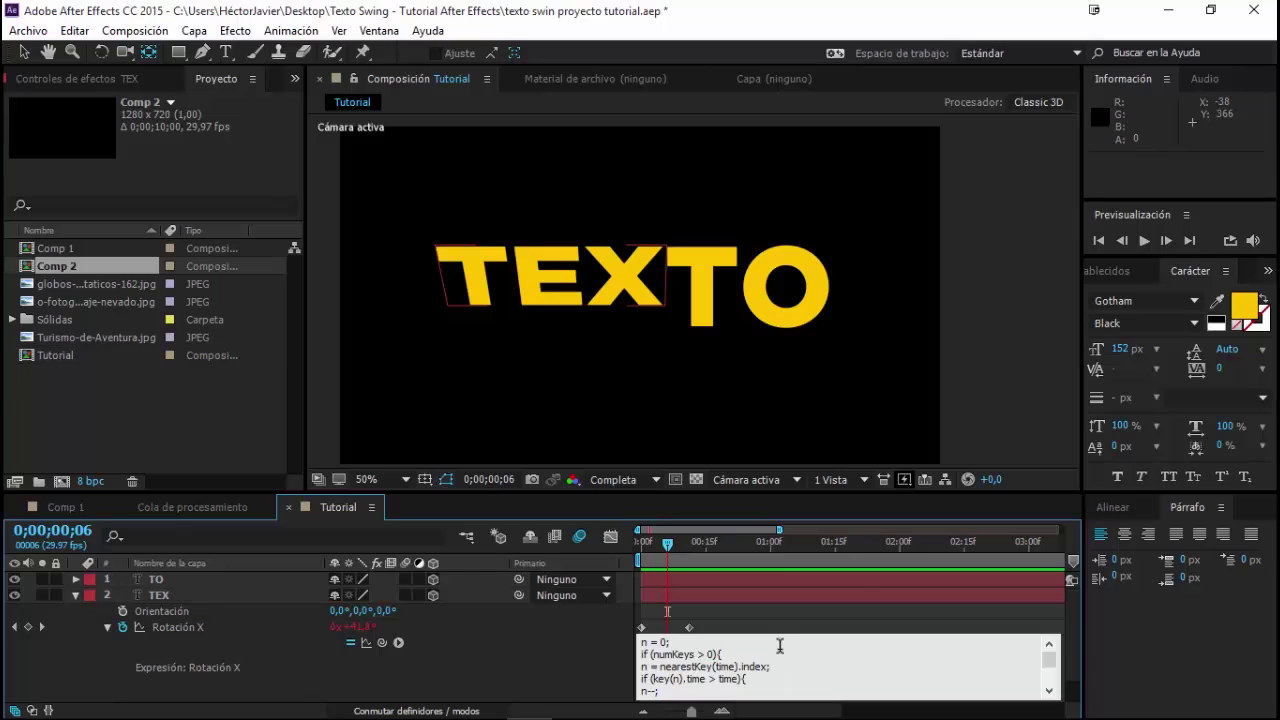
scroll(782, 660, "down", 1)
scroll(785, 664, "down", 1)
scroll(784, 664, "down", 1)
scroll(782, 664, "down", 1)
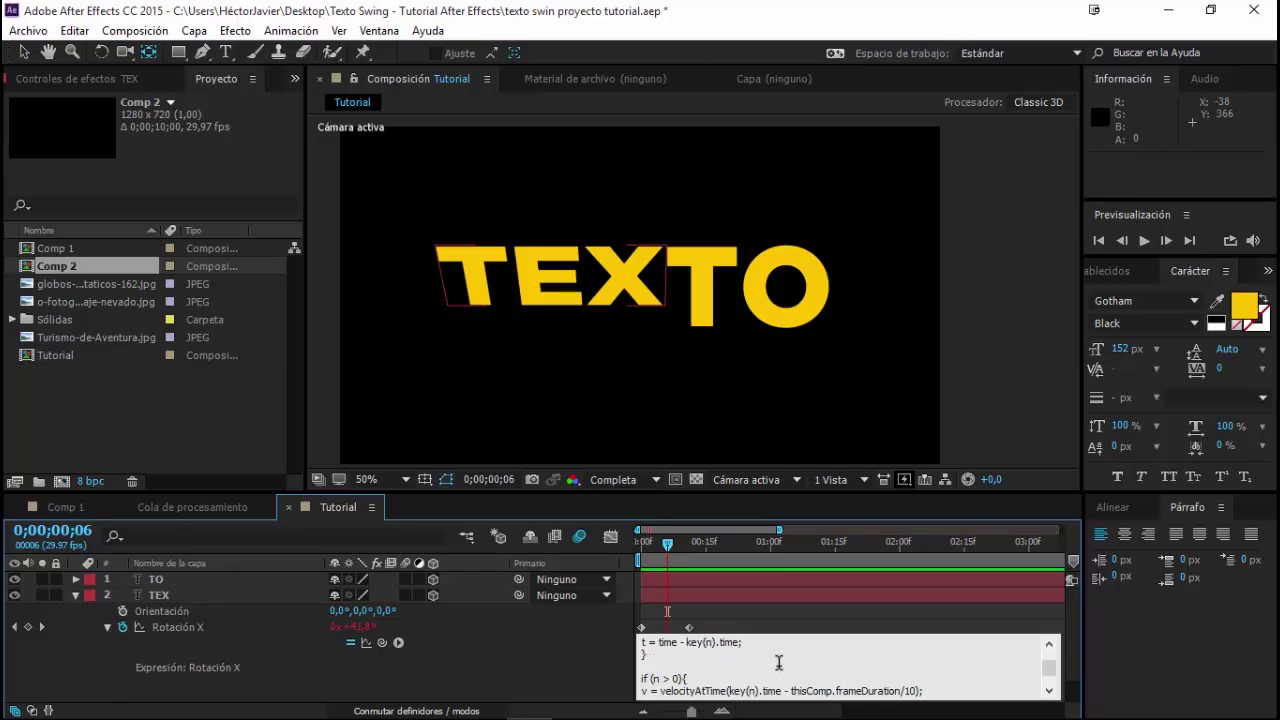
scroll(778, 663, "down", 1)
- Replace the decay value in the bounce expression and commit it
left_click(675, 666)
mouse_move(640, 655)
left_mouse_down()
mouse_move(661, 656)
mouse_move(648, 666)
mouse_move(667, 691)
left_mouse_up()
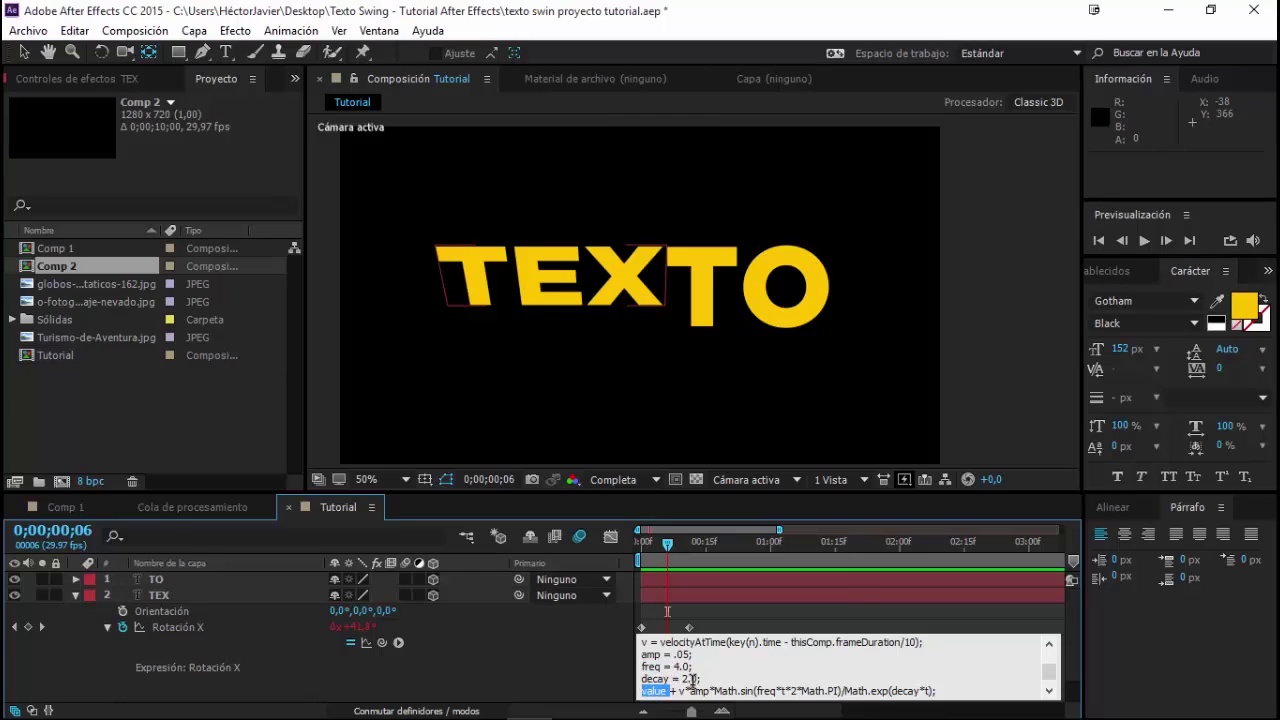
left_click(688, 680)
key("Delete")
type("6")
left_click(706, 678)
left_click(592, 658)
- Reopen the expression and commit the decay value at 5.0
left_click(740, 678)
left_click(790, 664)
scroll(789, 666, "down", 4)
scroll(789, 666, "down", 3)
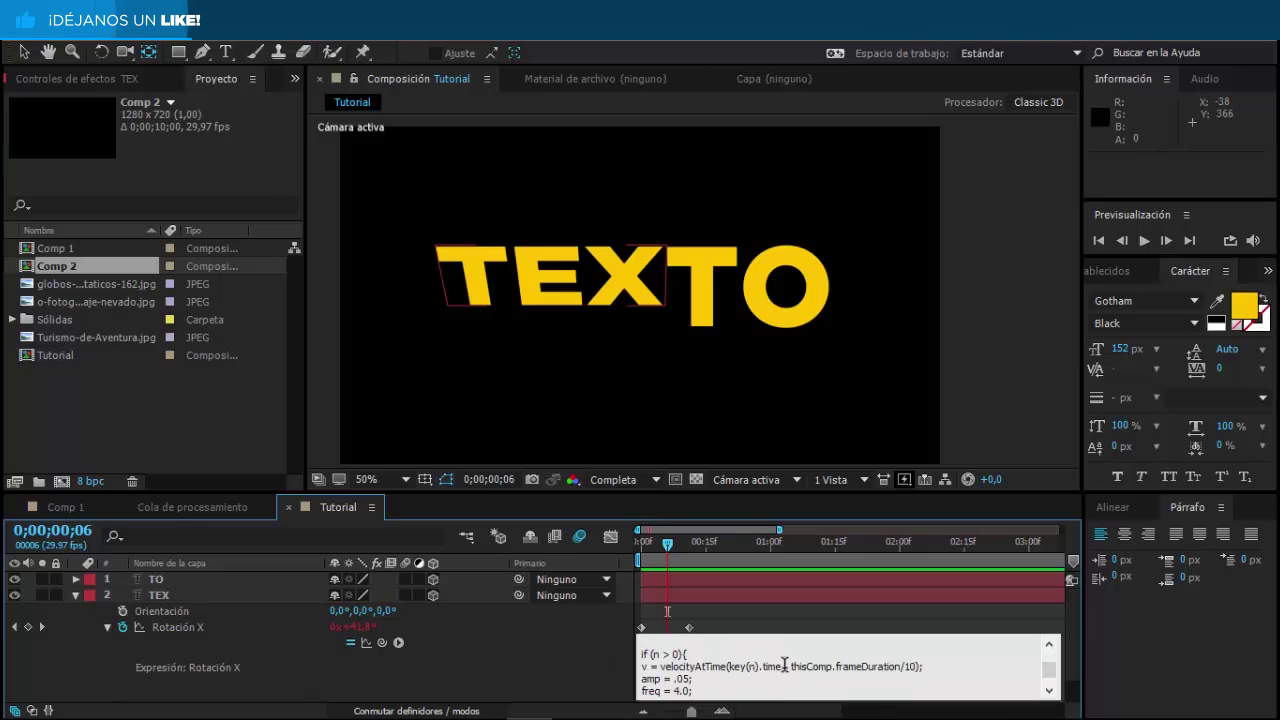
scroll(789, 666, "down", 1)
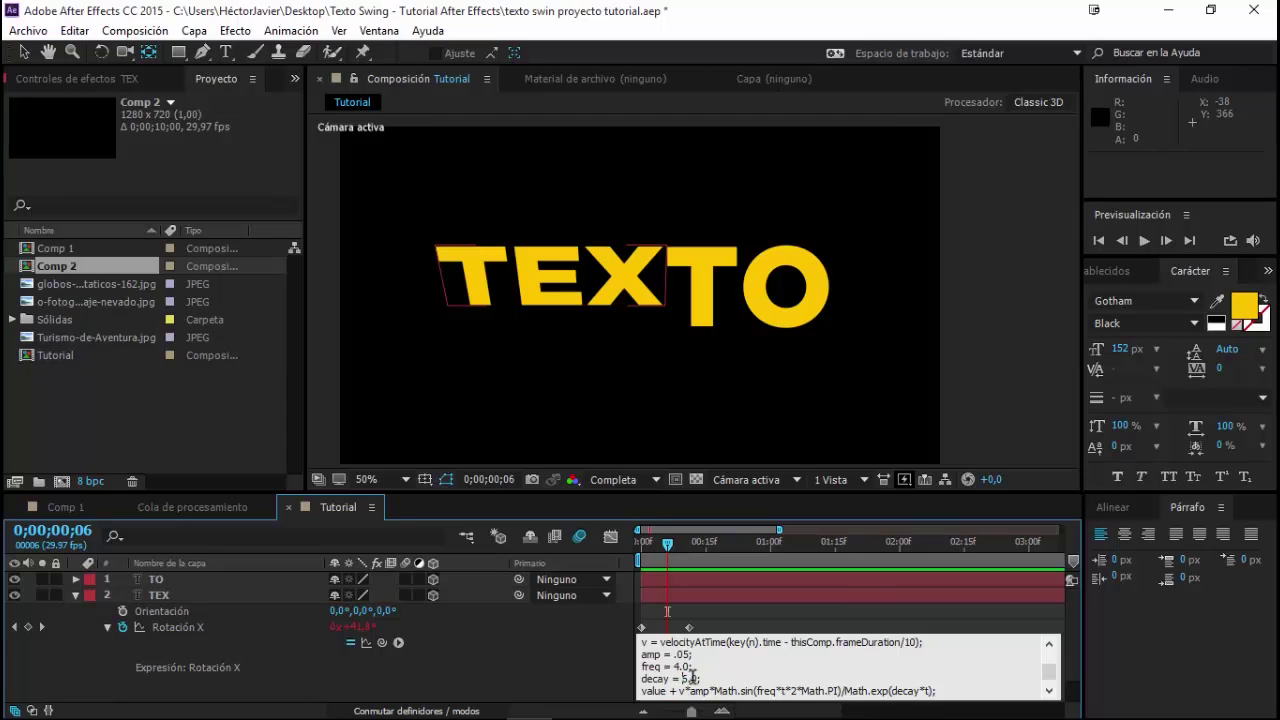
left_click(584, 662)
- Preview the swing, collapse Rotación X, and show TEX's Opacidad (100%) with its rotations
key("space")
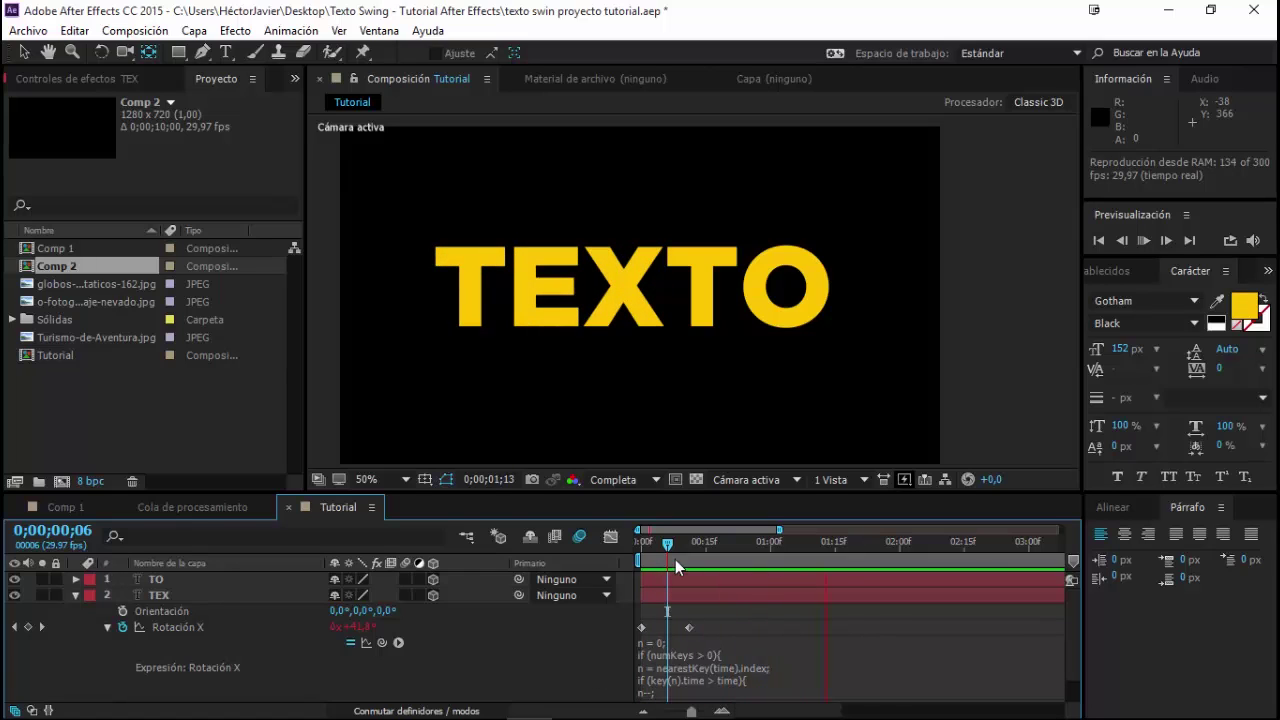
left_click_drag(667, 541, 685, 549)
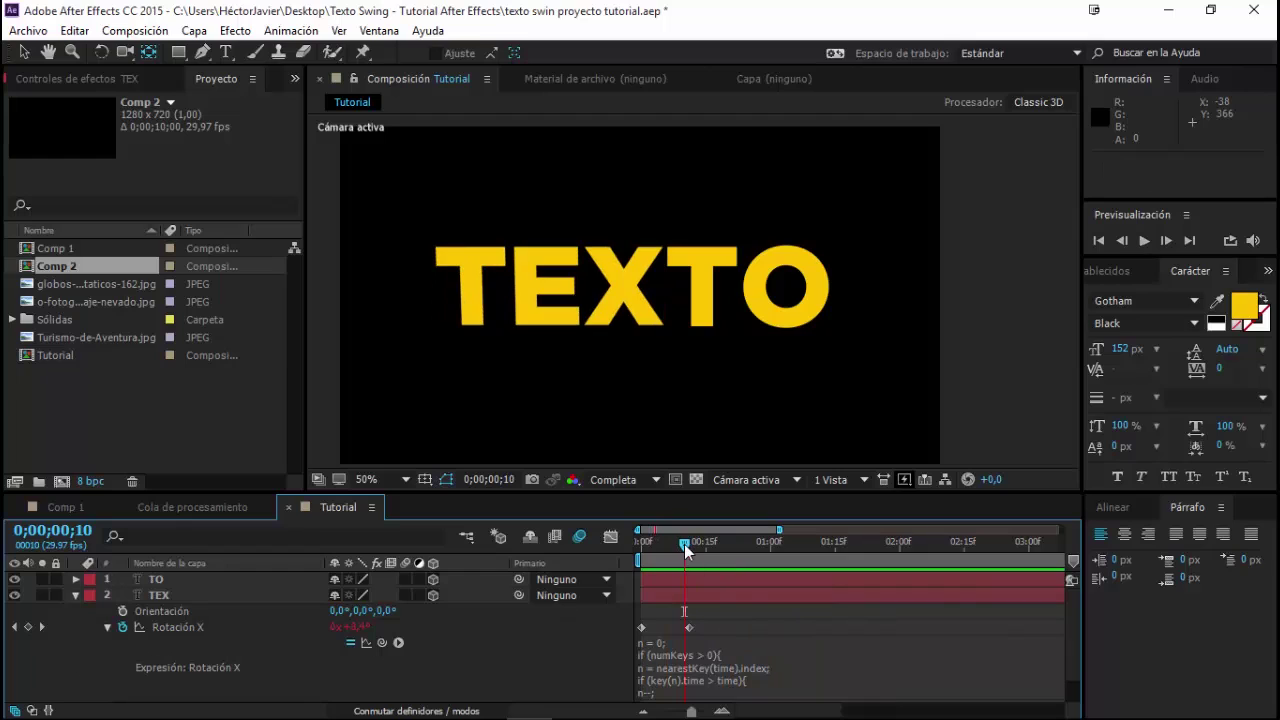
left_click_drag(686, 550, 621, 546)
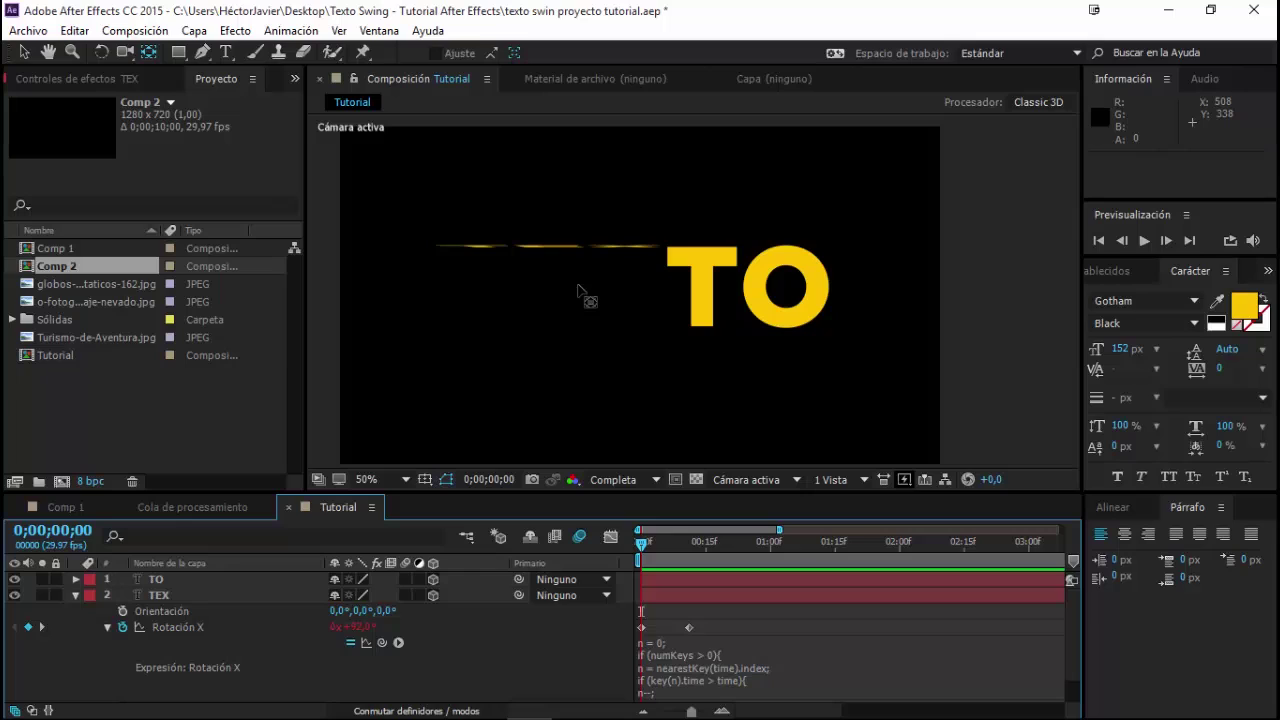
left_click(107, 628)
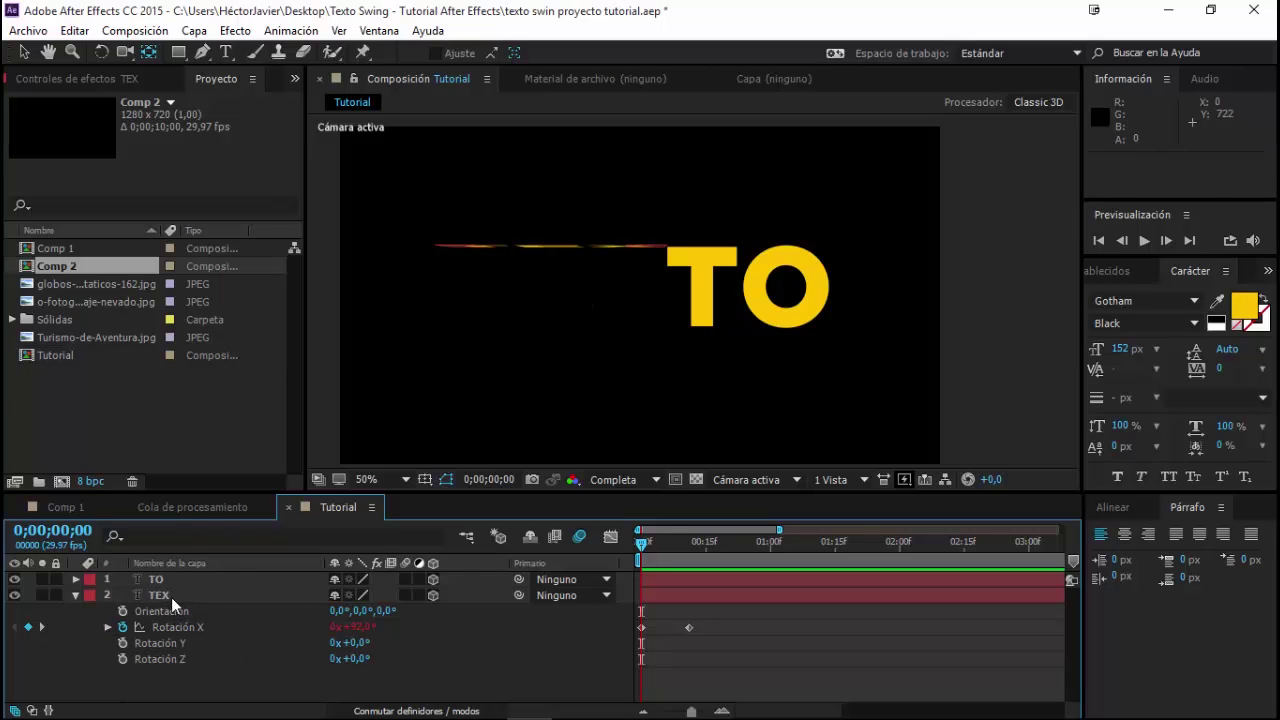
left_click(170, 596)
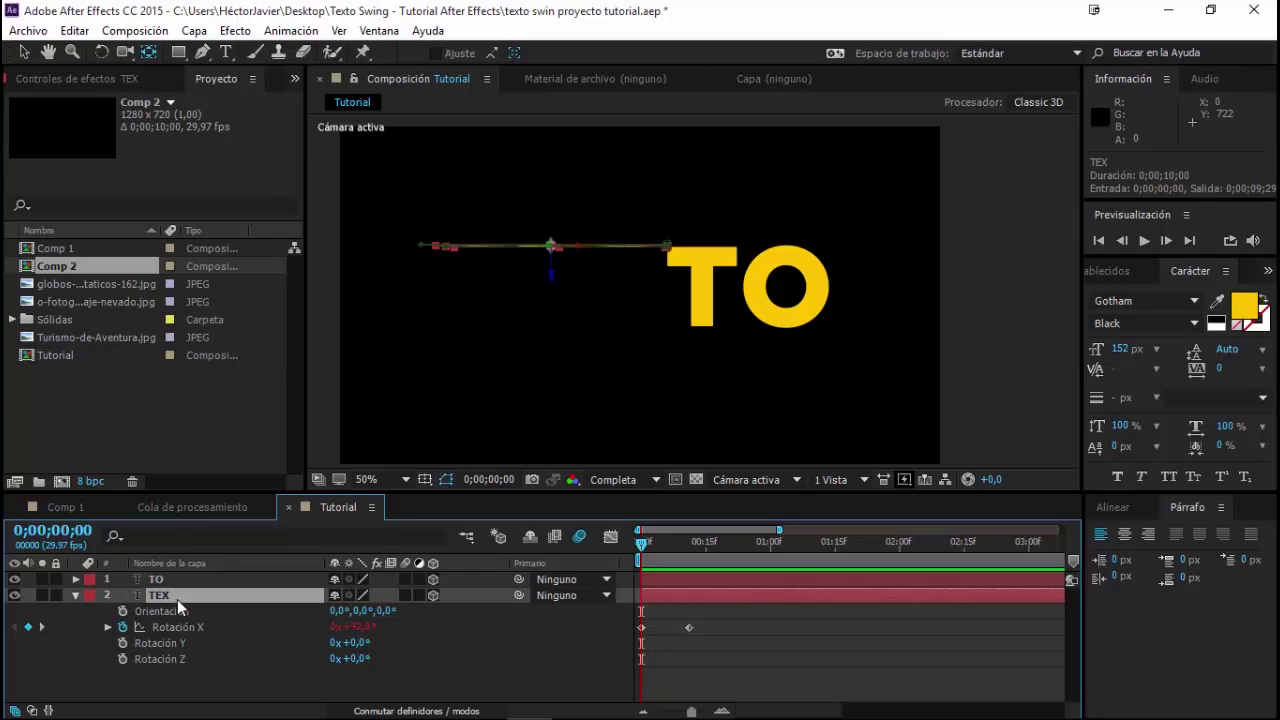
key("shift+t")
- Keyframe TEX's Opacidad so it goes from 0% at frame 0 to 100% a few frames later
left_click(166, 669)
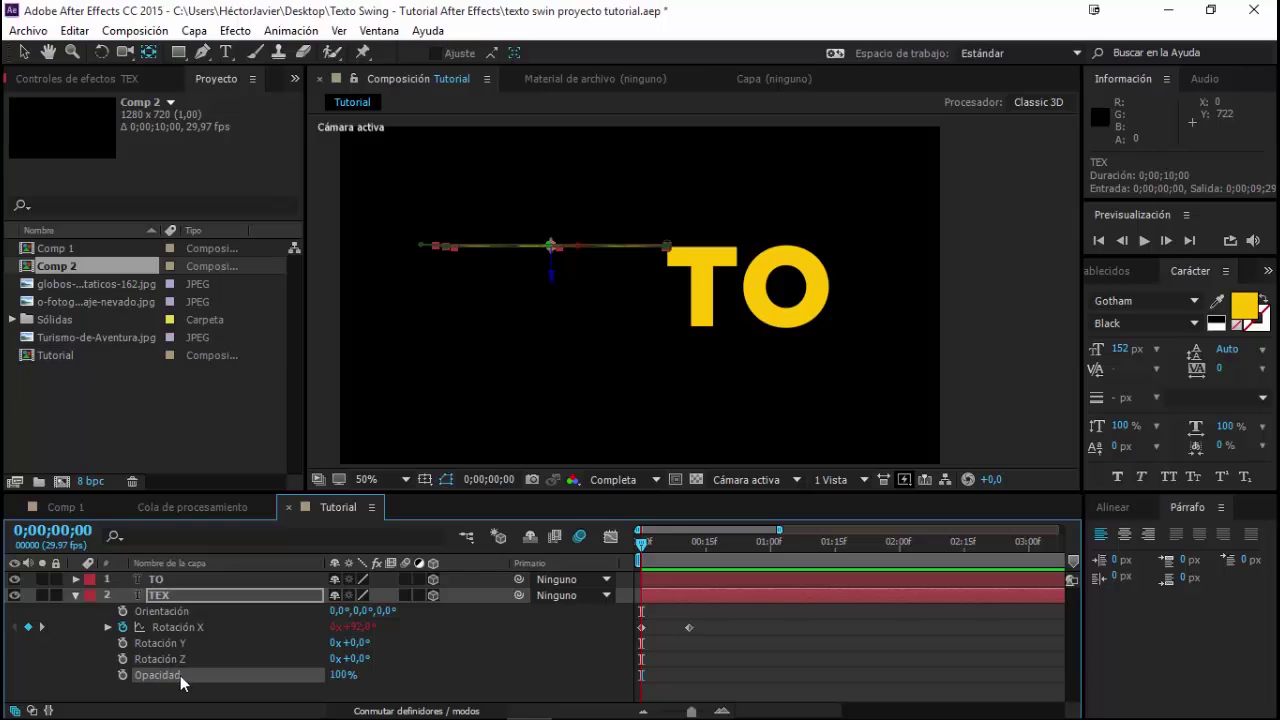
left_click(123, 676)
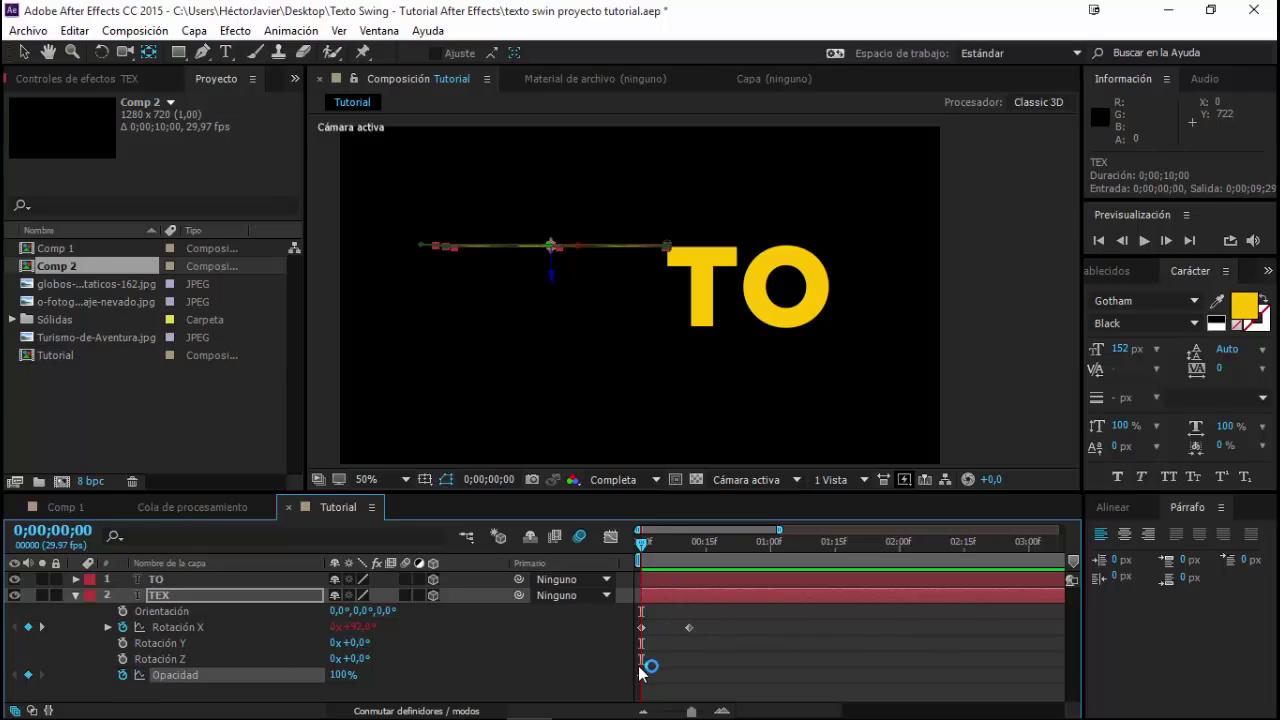
left_click_drag(642, 674, 659, 680)
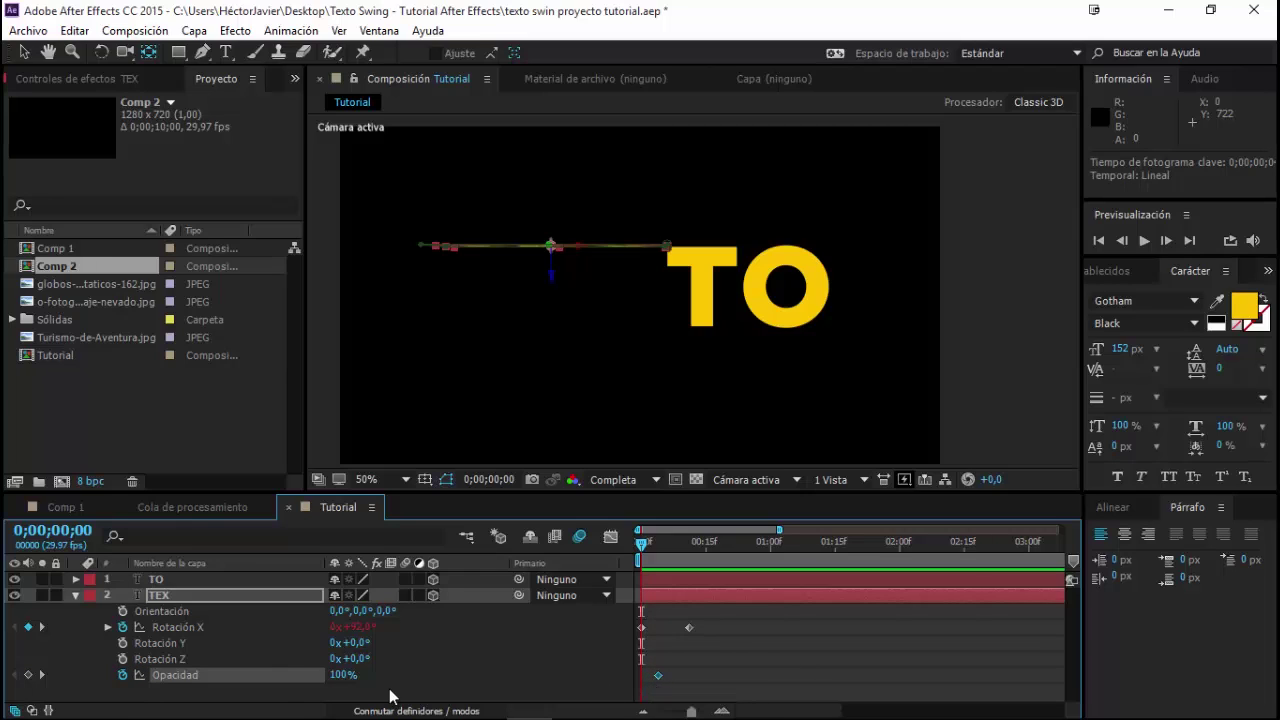
left_click(343, 675)
type("0")
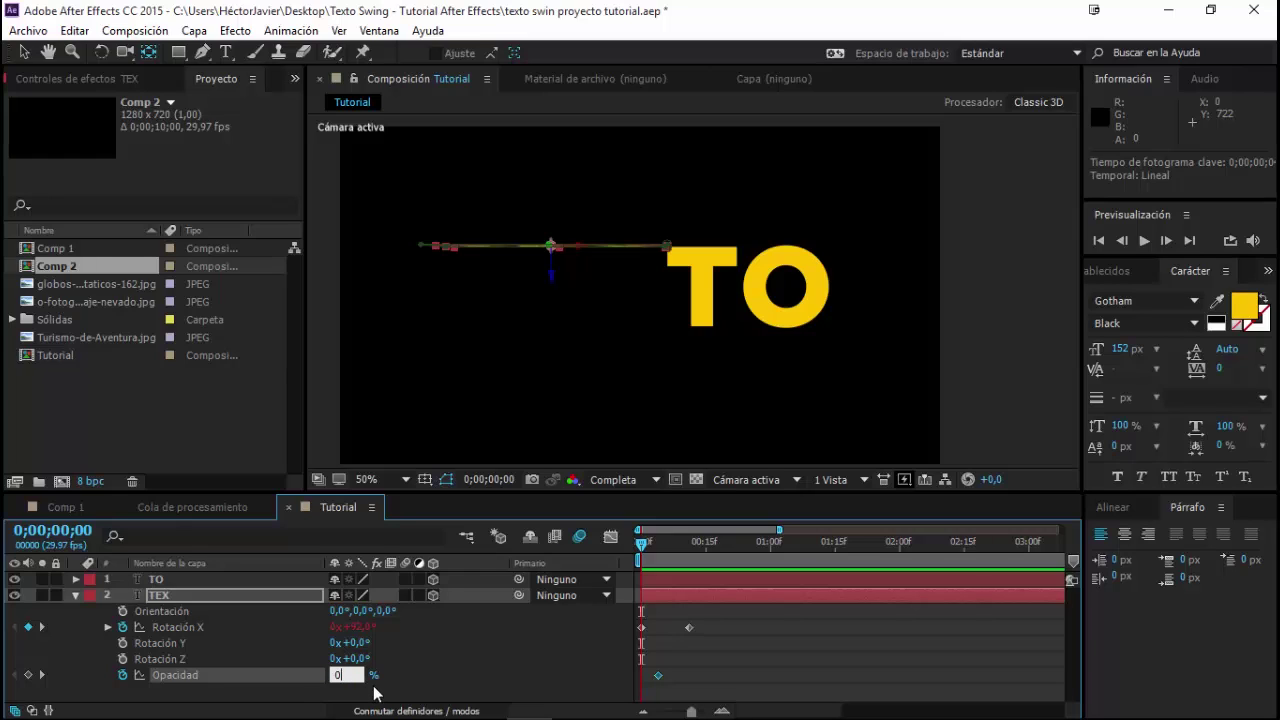
key("Return")
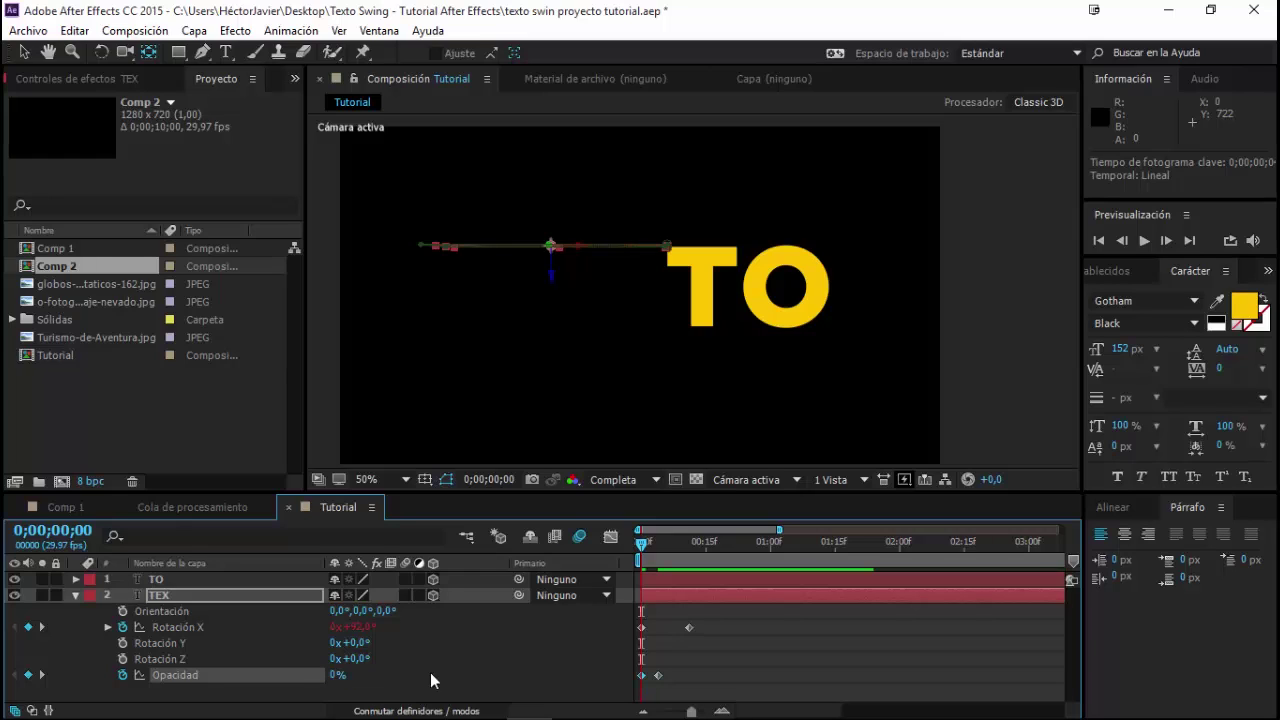
left_click(660, 655)
- Scrub and preview the TEX fade-in and swing at the start of the comp
mouse_move(642, 551)
left_mouse_down()
mouse_move(678, 564)
mouse_move(622, 558)
left_mouse_up()
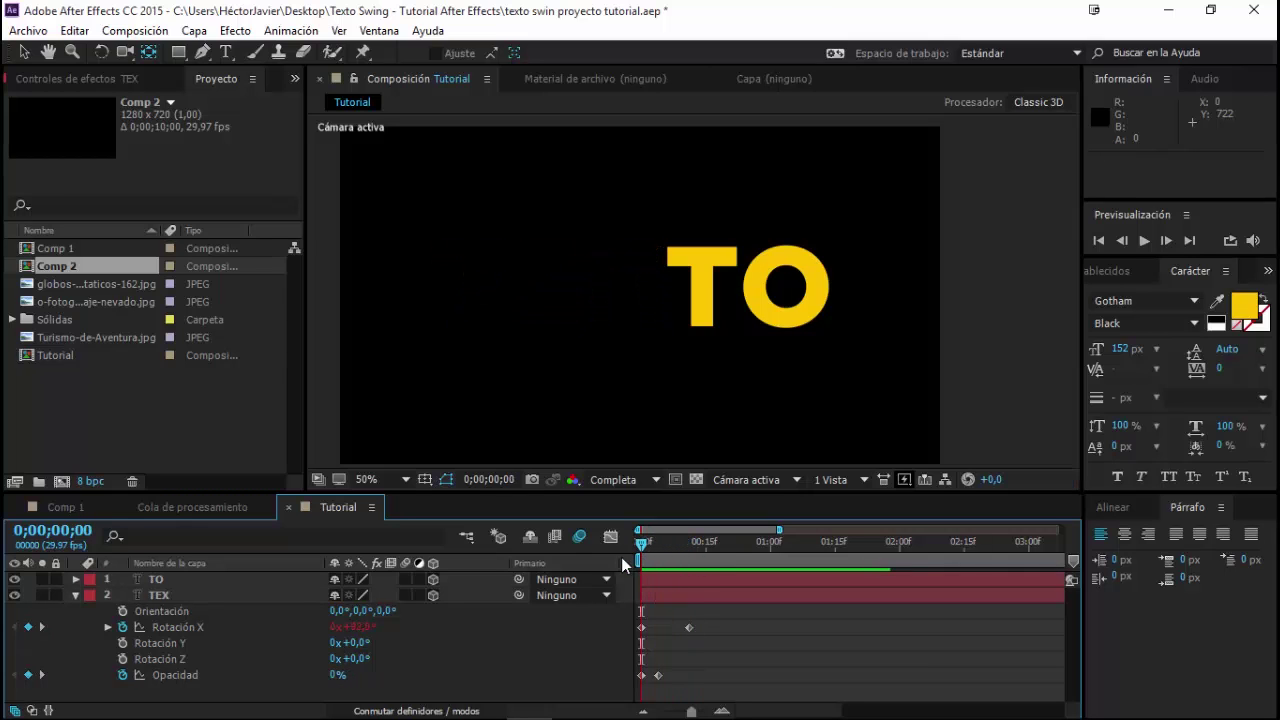
key("space")
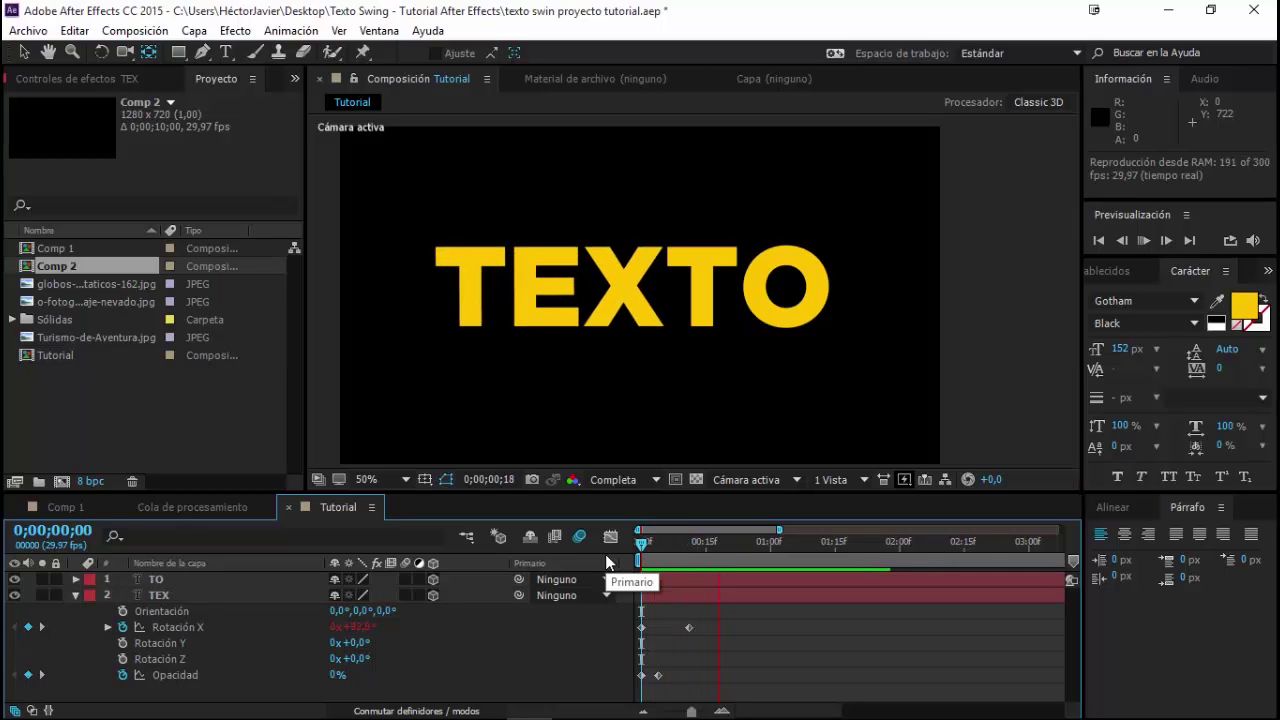
left_click(646, 548)
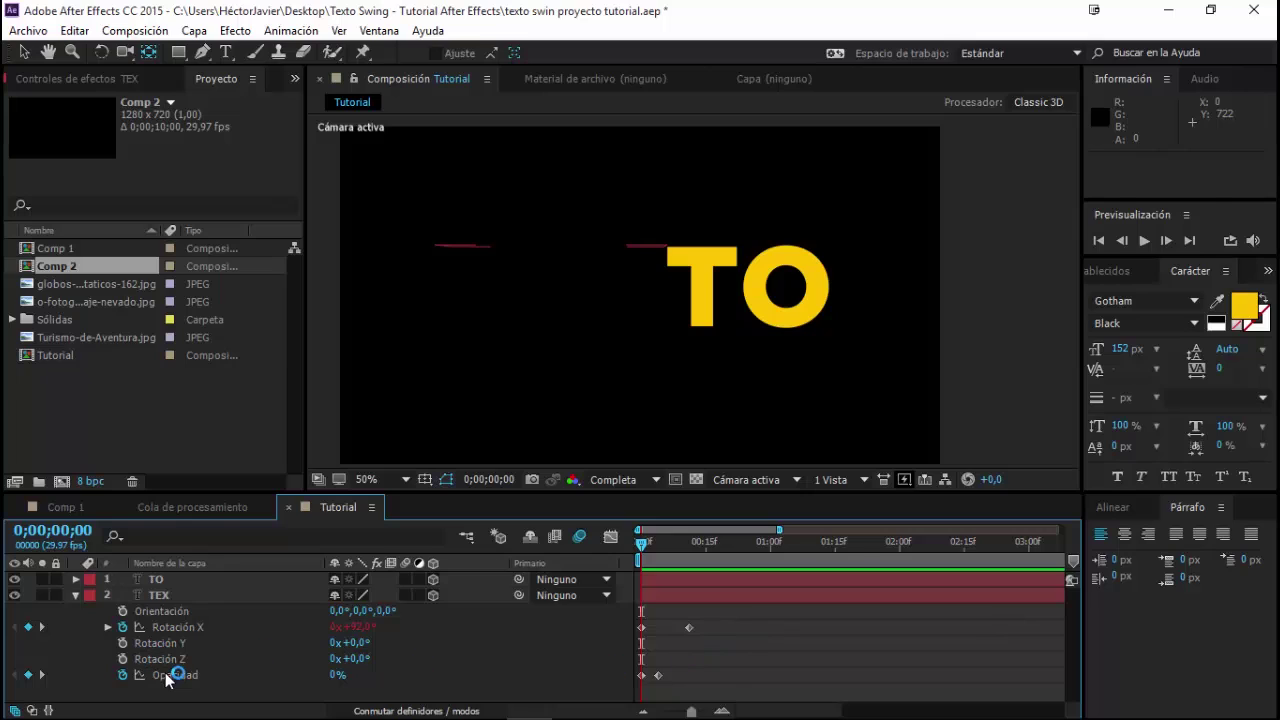
- Move the playhead to where TEXTO is fully visible and select the text layers
left_click(167, 676)
left_click(721, 634)
mouse_move(628, 541)
left_mouse_down()
mouse_move(720, 553)
mouse_move(686, 559)
left_mouse_up()
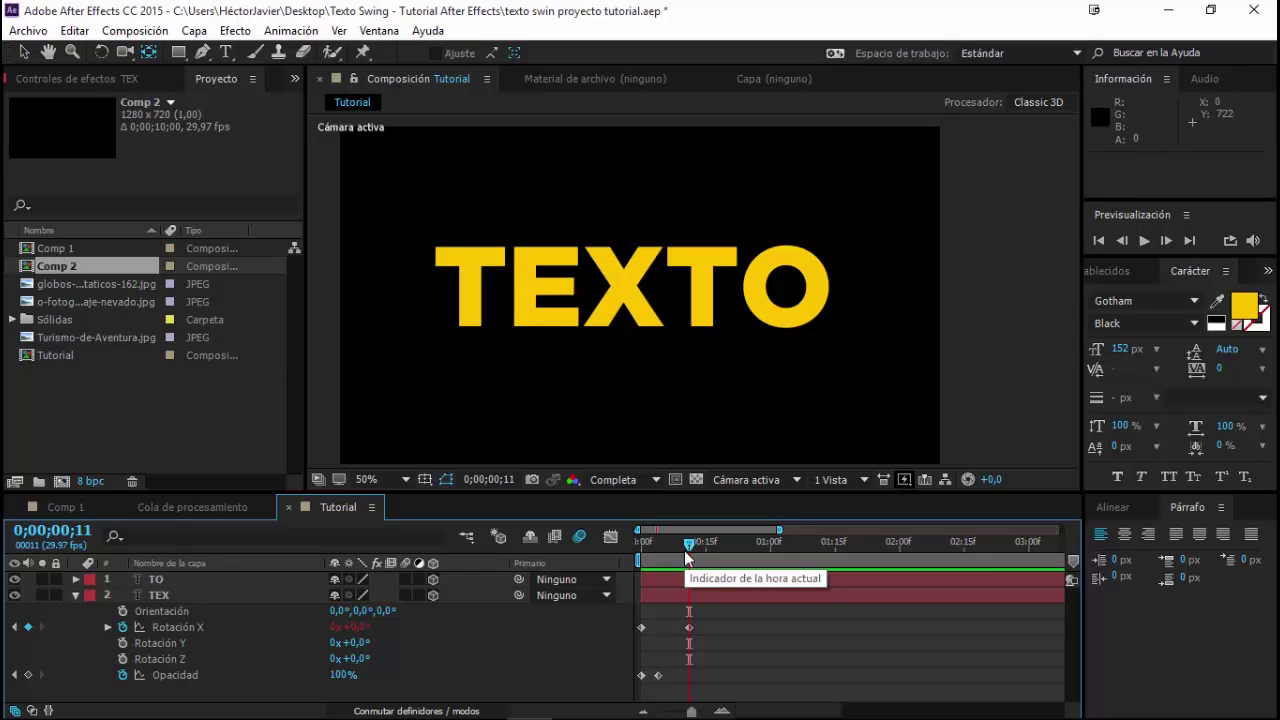
left_click(171, 591)
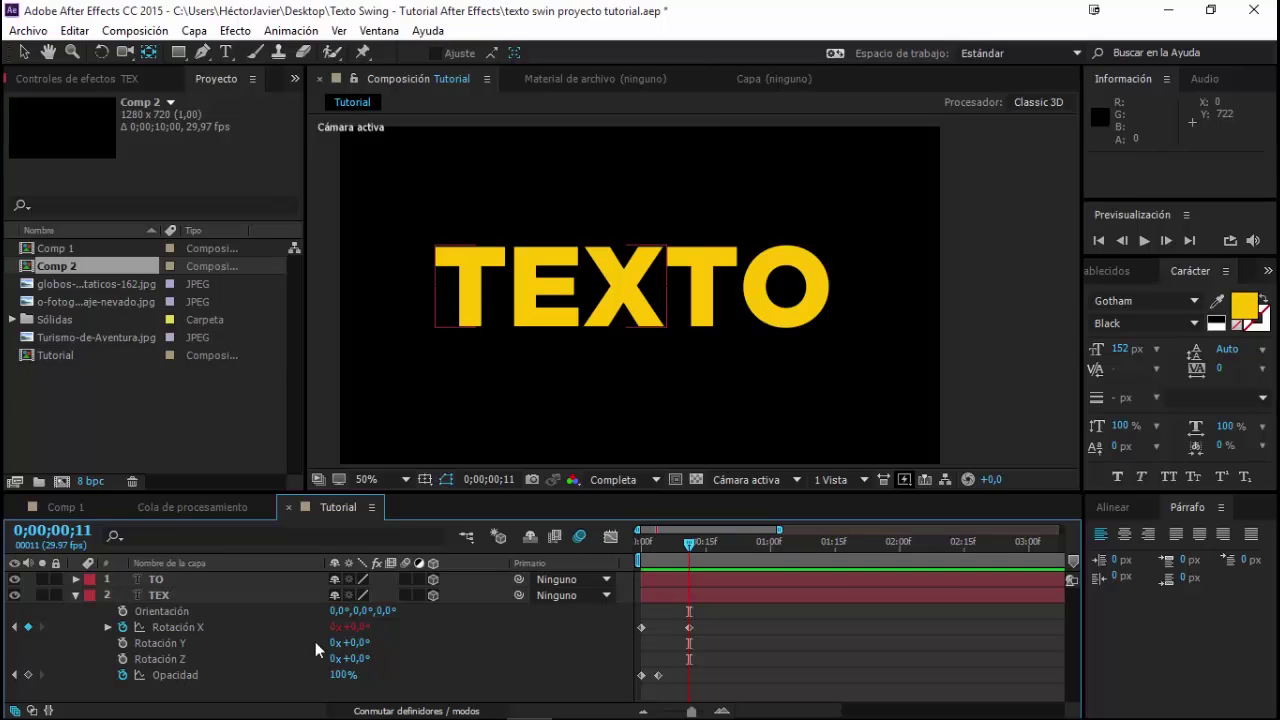
left_click(172, 583)
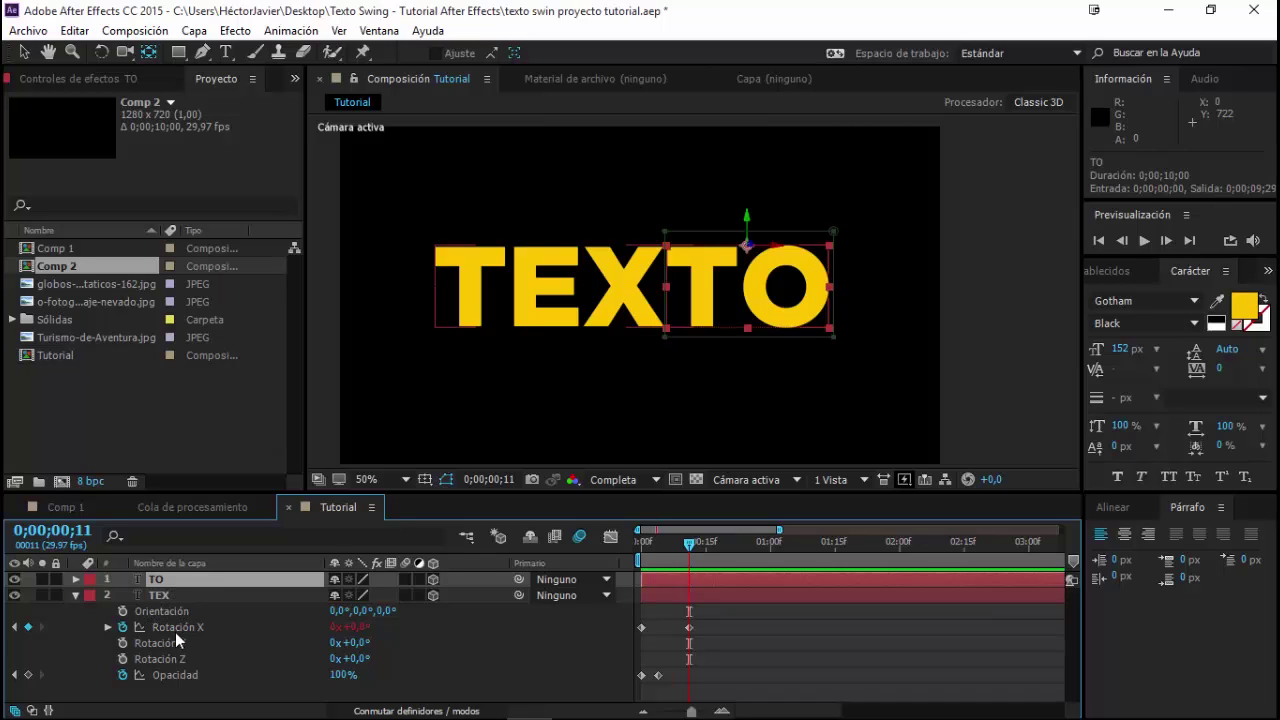
- Marquee-select all of TEX's rotation and opacity keyframes and begin saving them as an animation preset
left_click(172, 630)
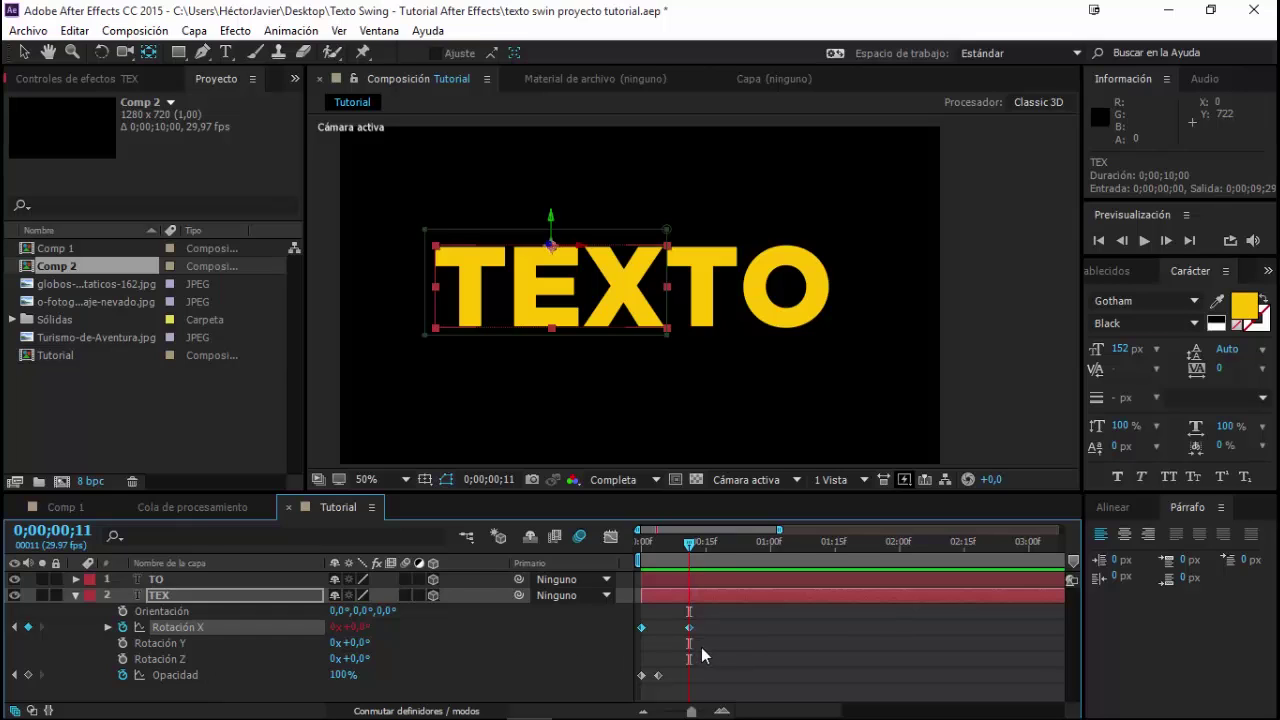
left_click_drag(711, 614, 631, 692)
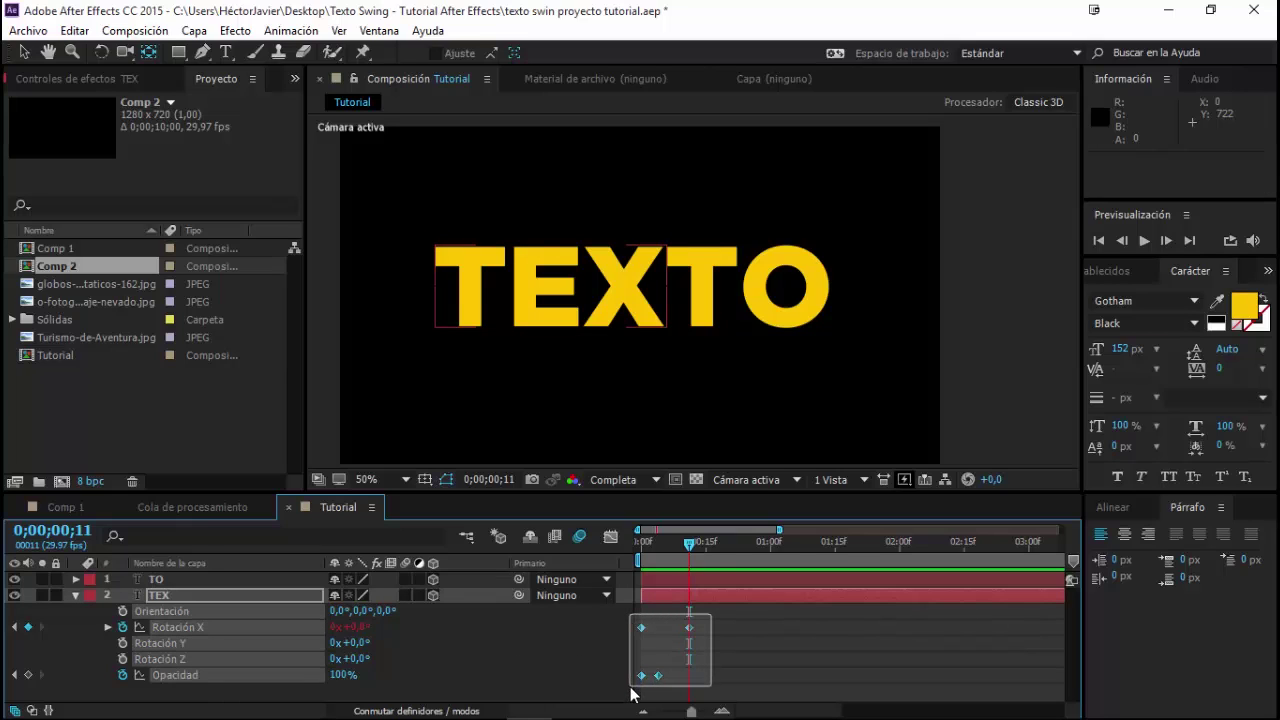
left_click(1108, 270)
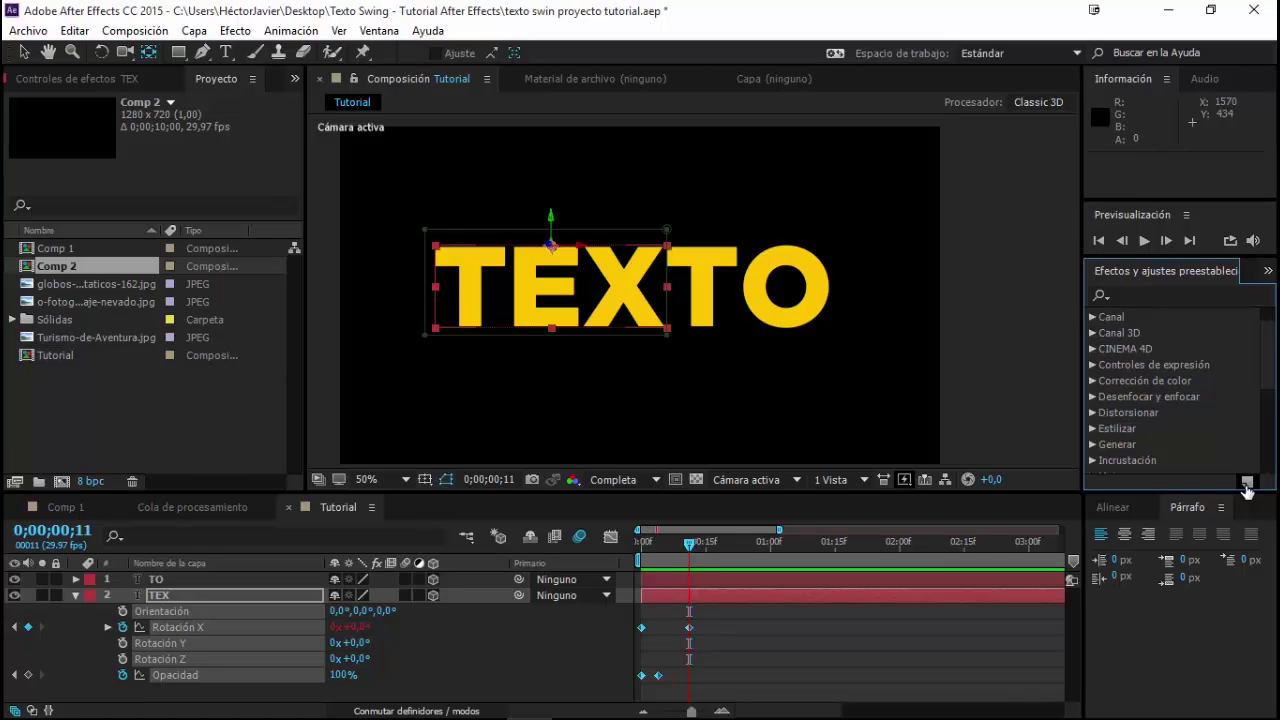
left_click(1247, 483)
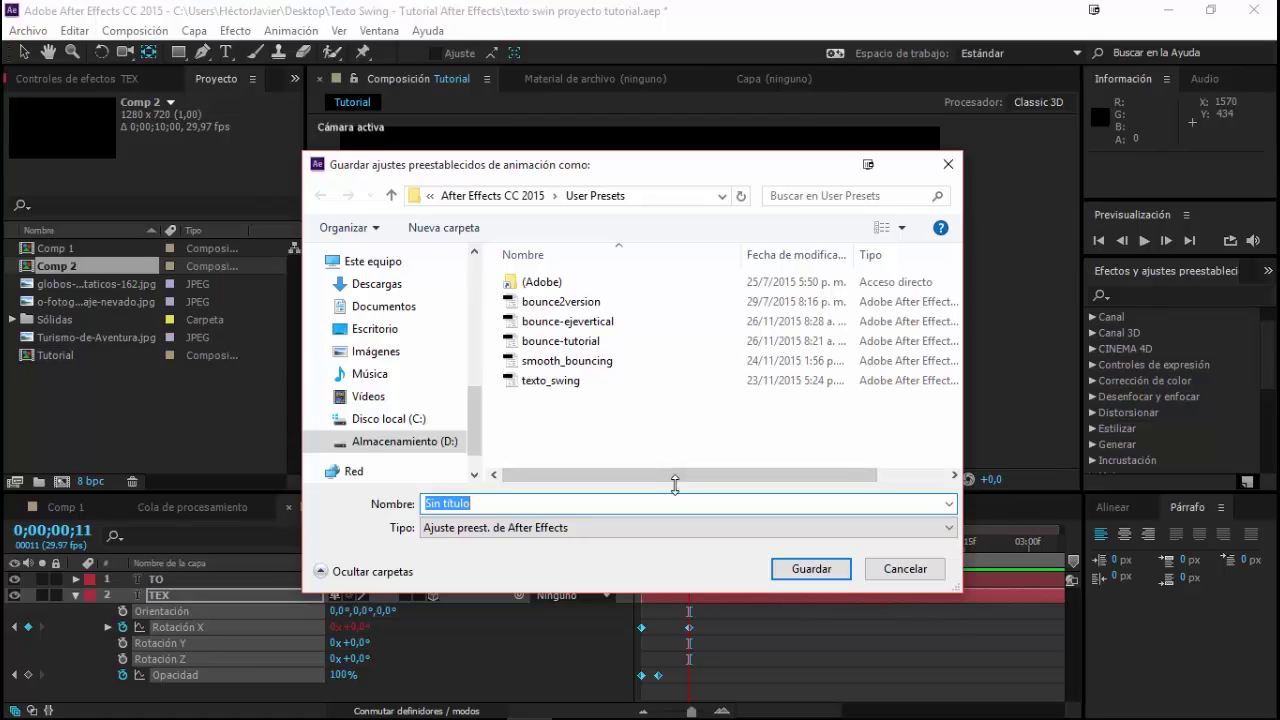
- Save TEX's keyframes as bounce-tutorial.ffx in User Presets, overwriting the existing preset
type("bounce-t")
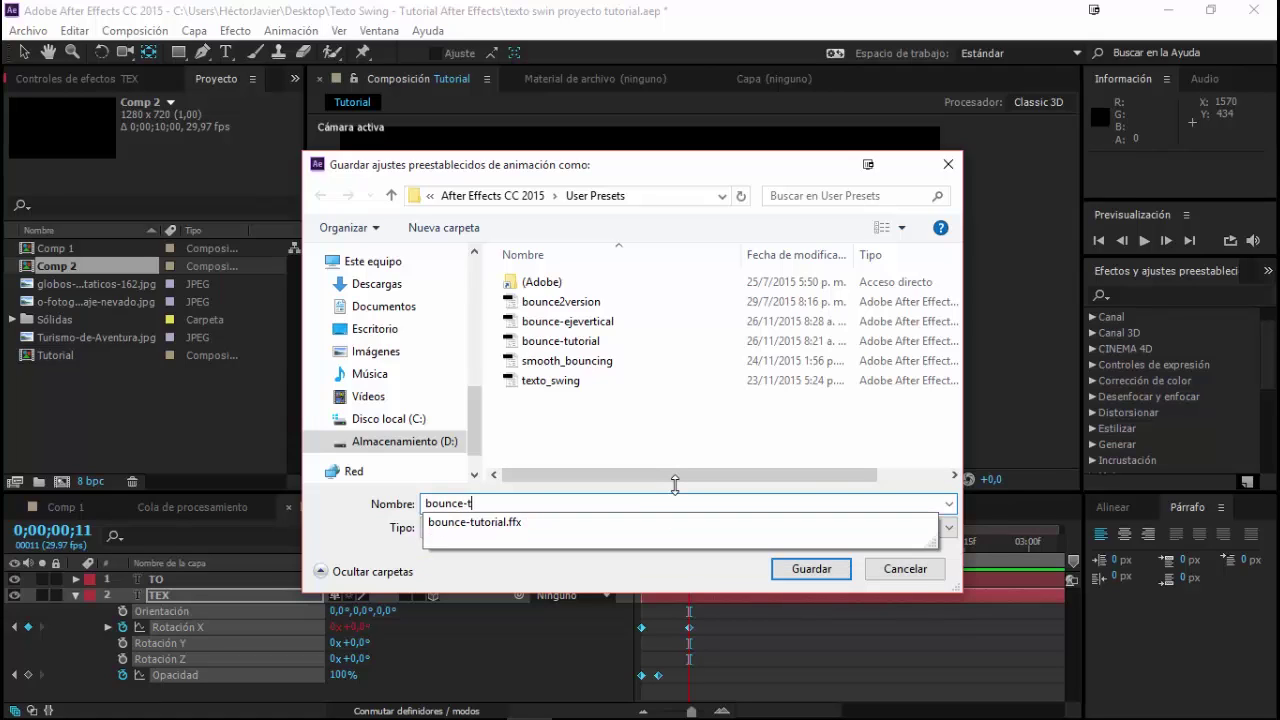
key("BackSpace")
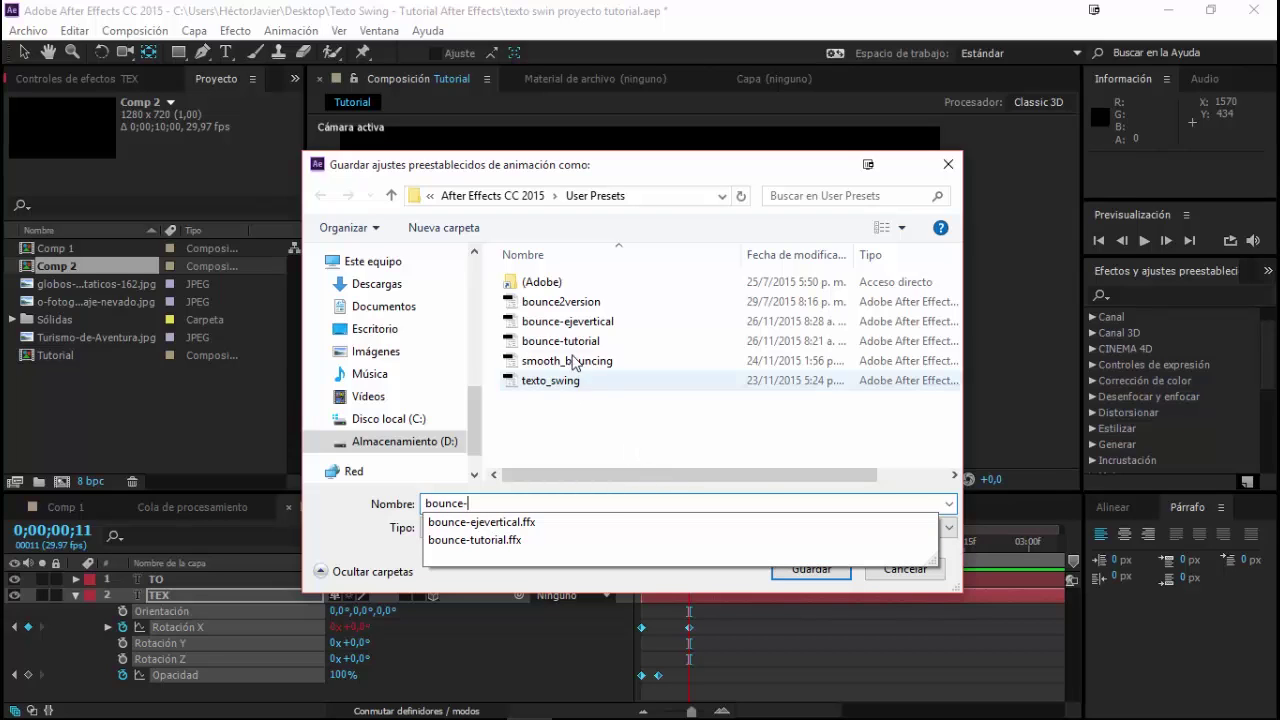
left_click(577, 343)
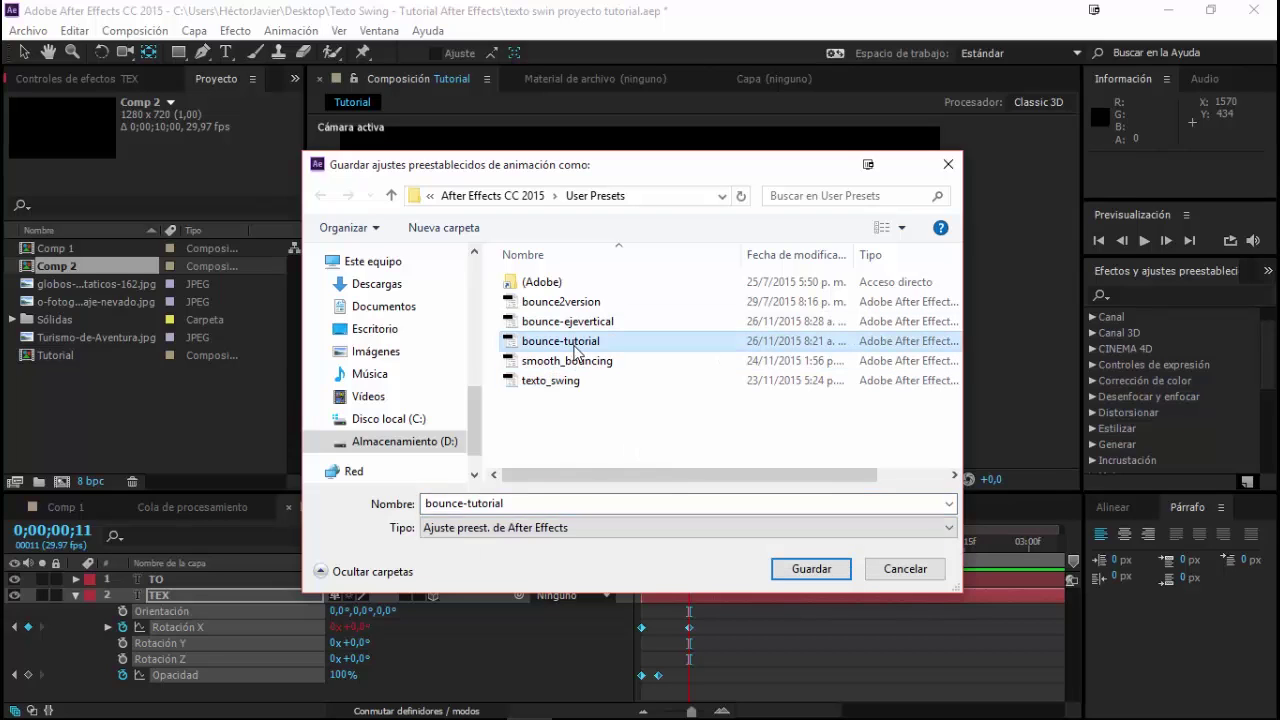
left_click(810, 572)
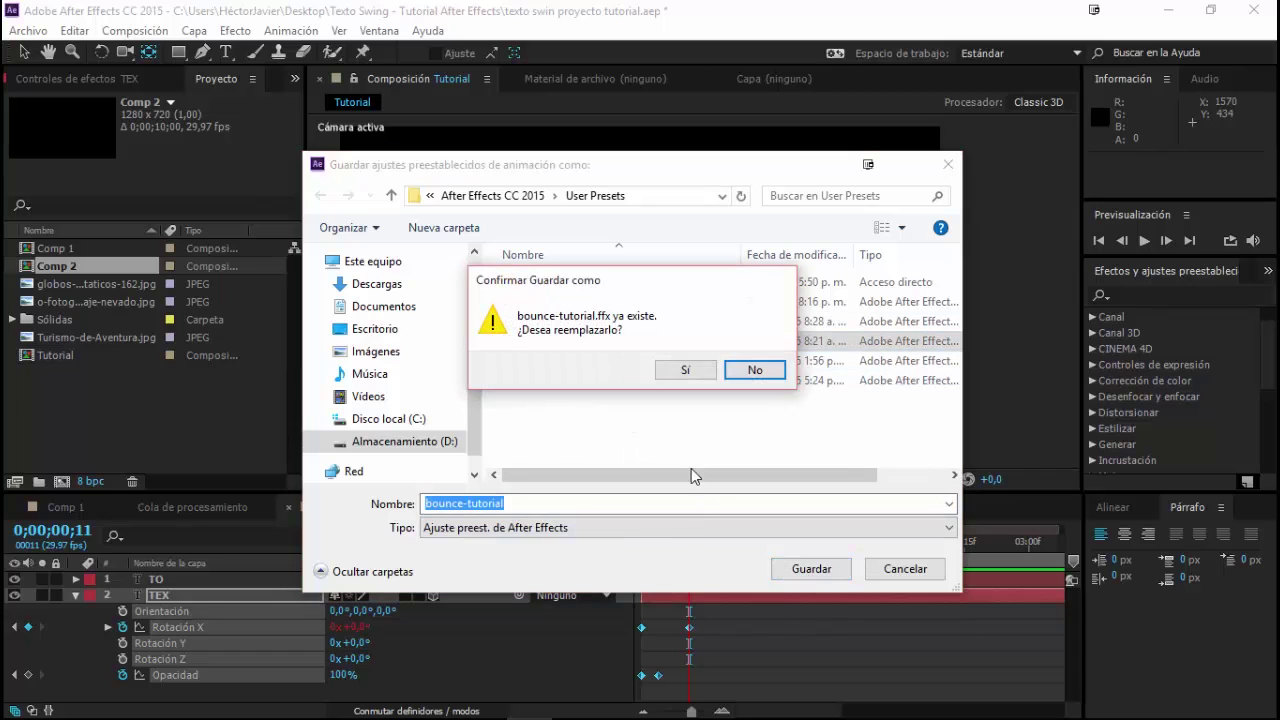
left_click(697, 373)
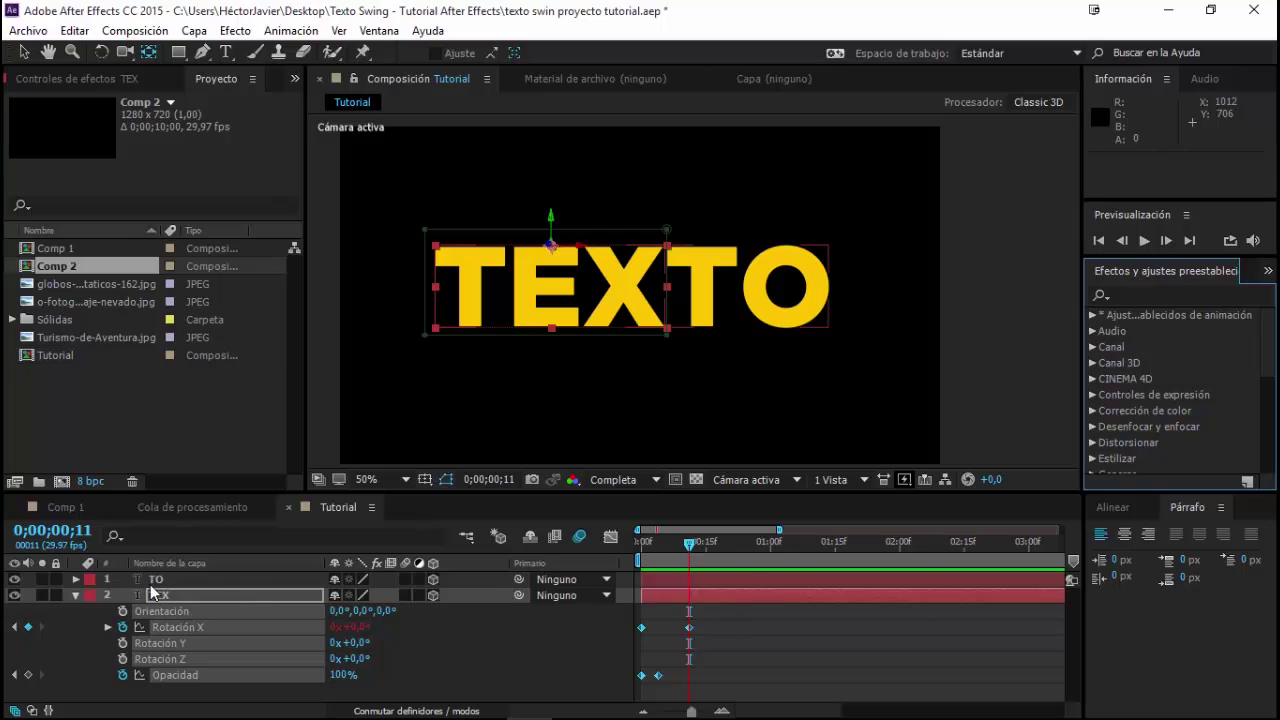
left_click(75, 595)
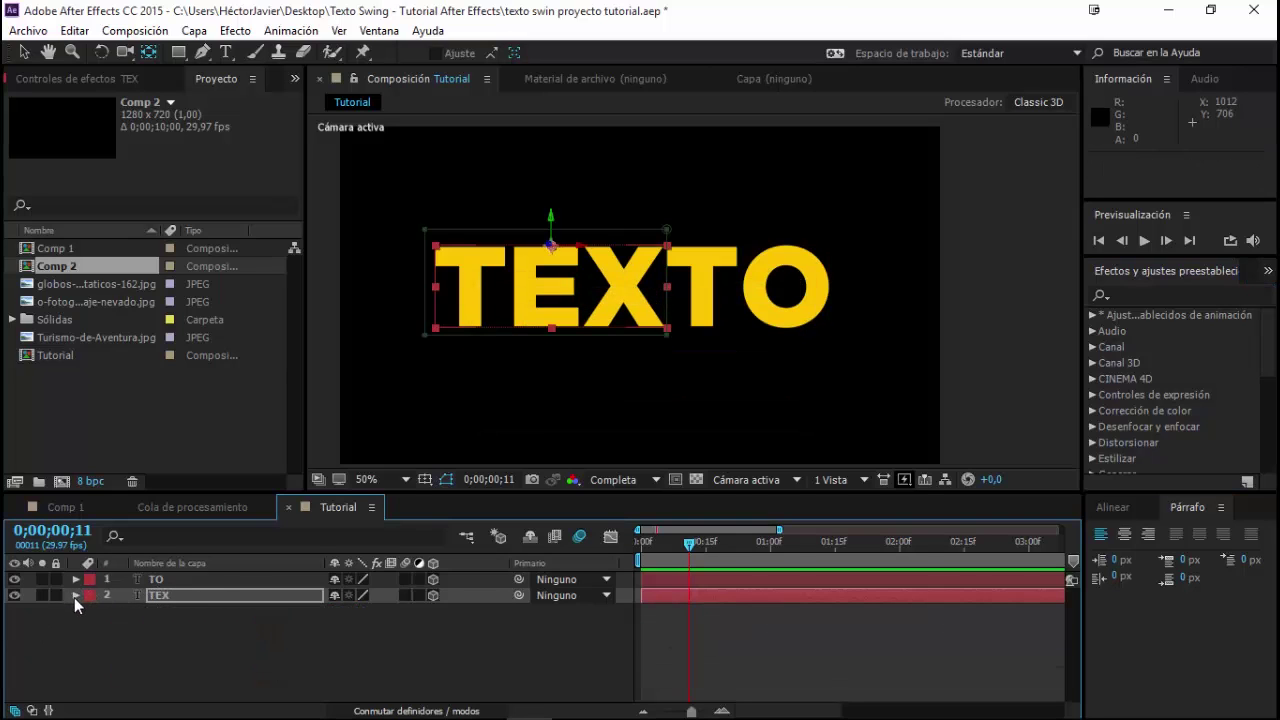
- Apply the bounce-tutorial preset to the TO layer and preview both animated layers
left_click(163, 582)
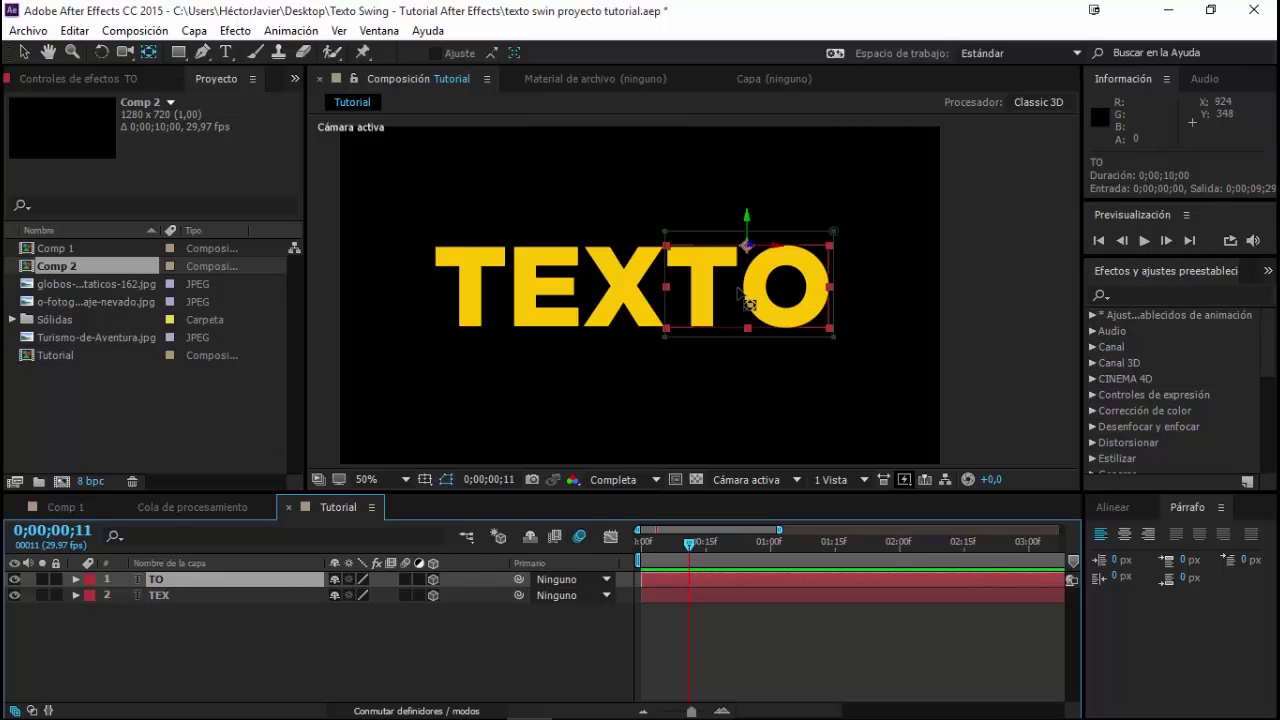
left_click(1136, 293)
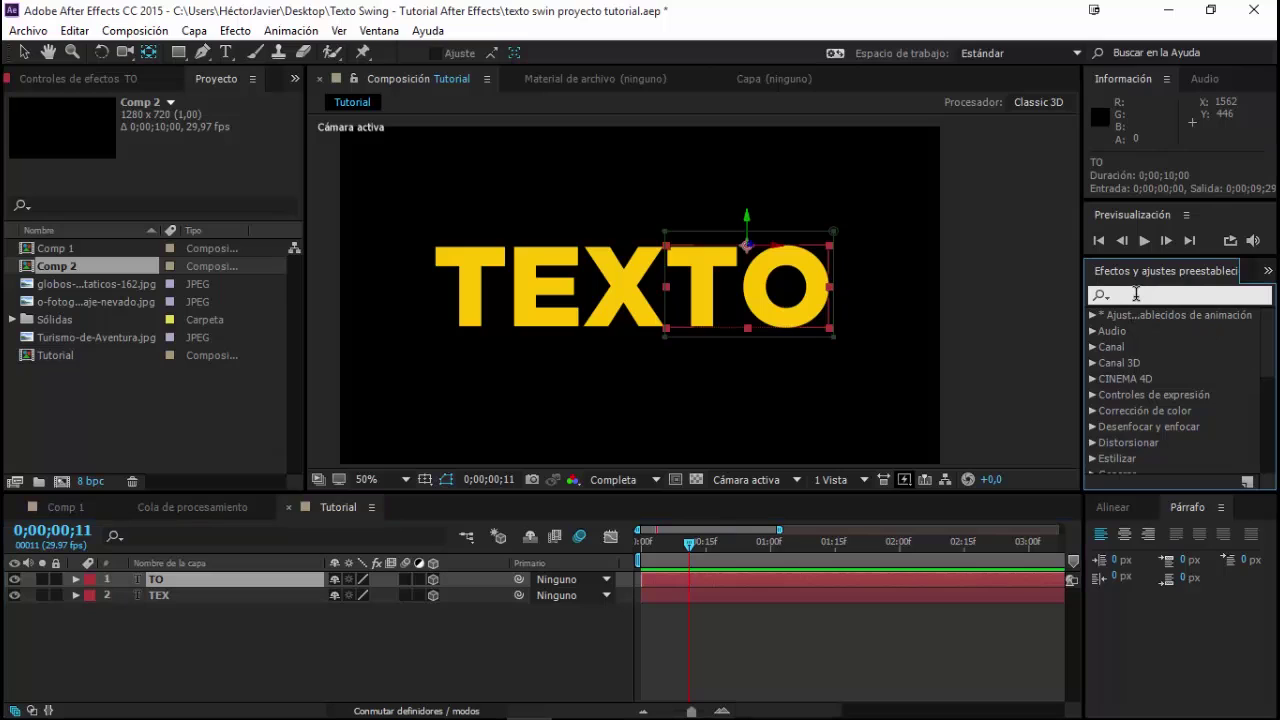
type("bounce")
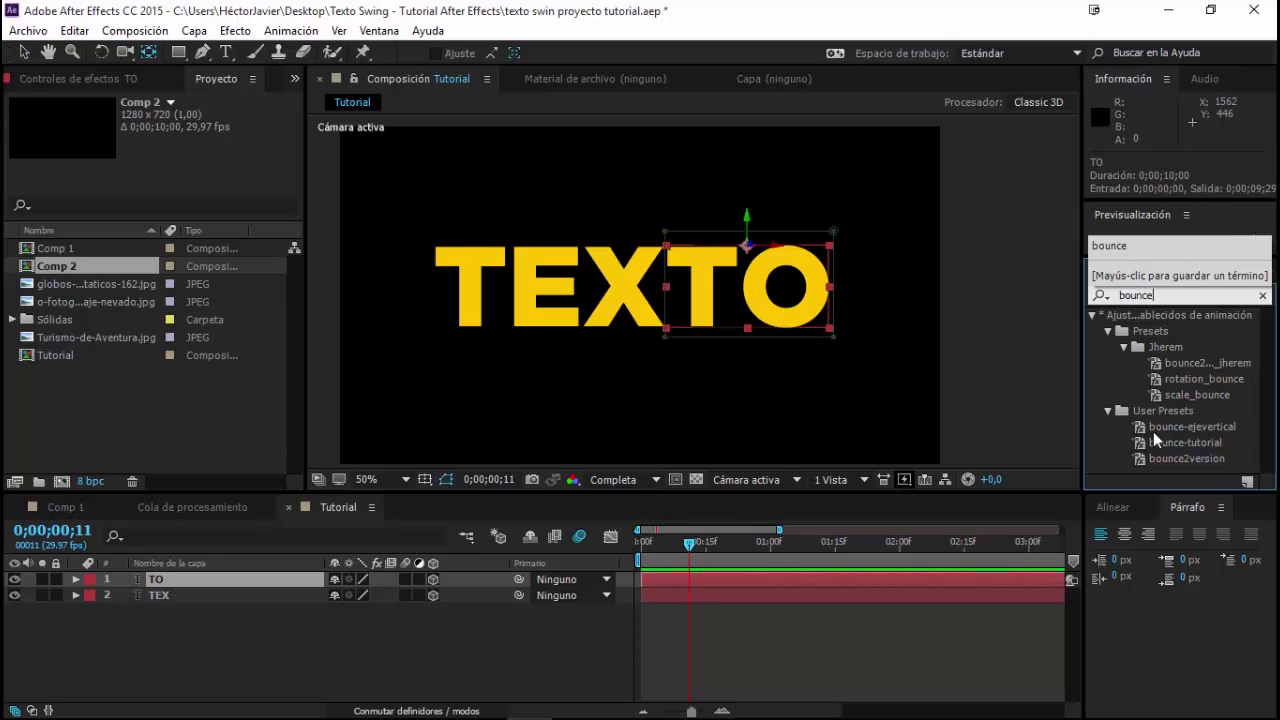
left_click(1176, 441)
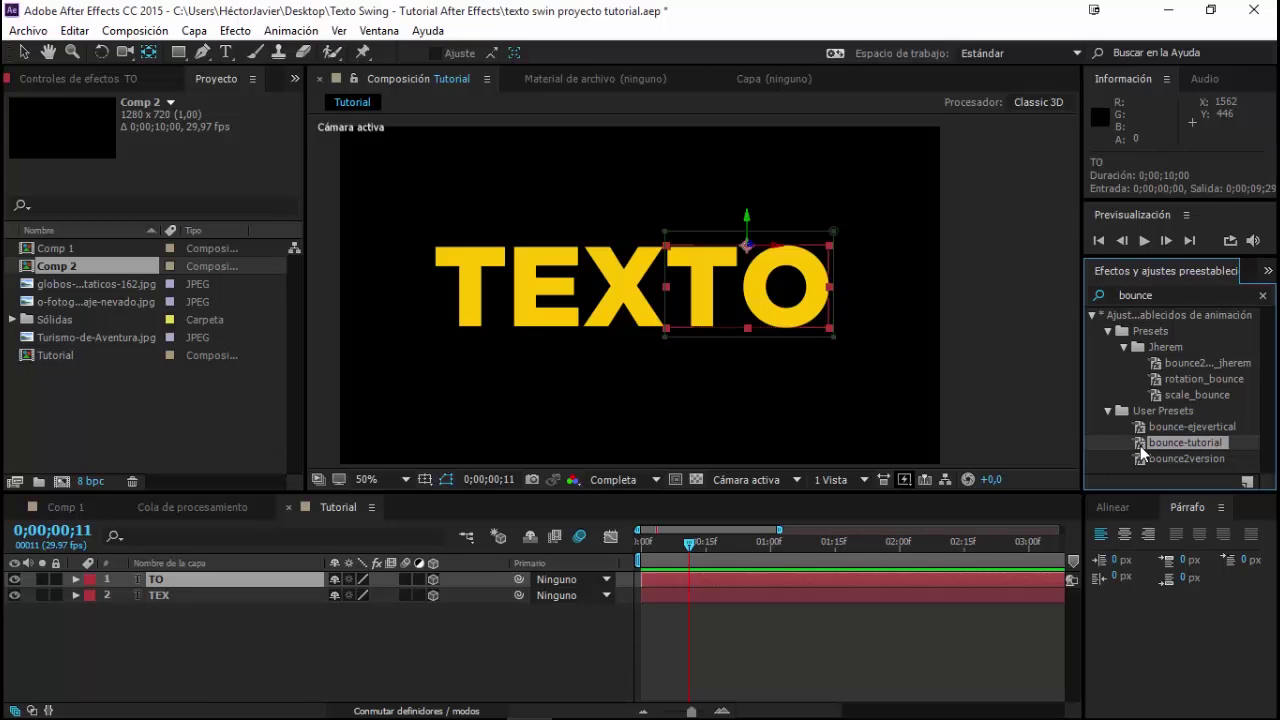
double_click(1140, 446)
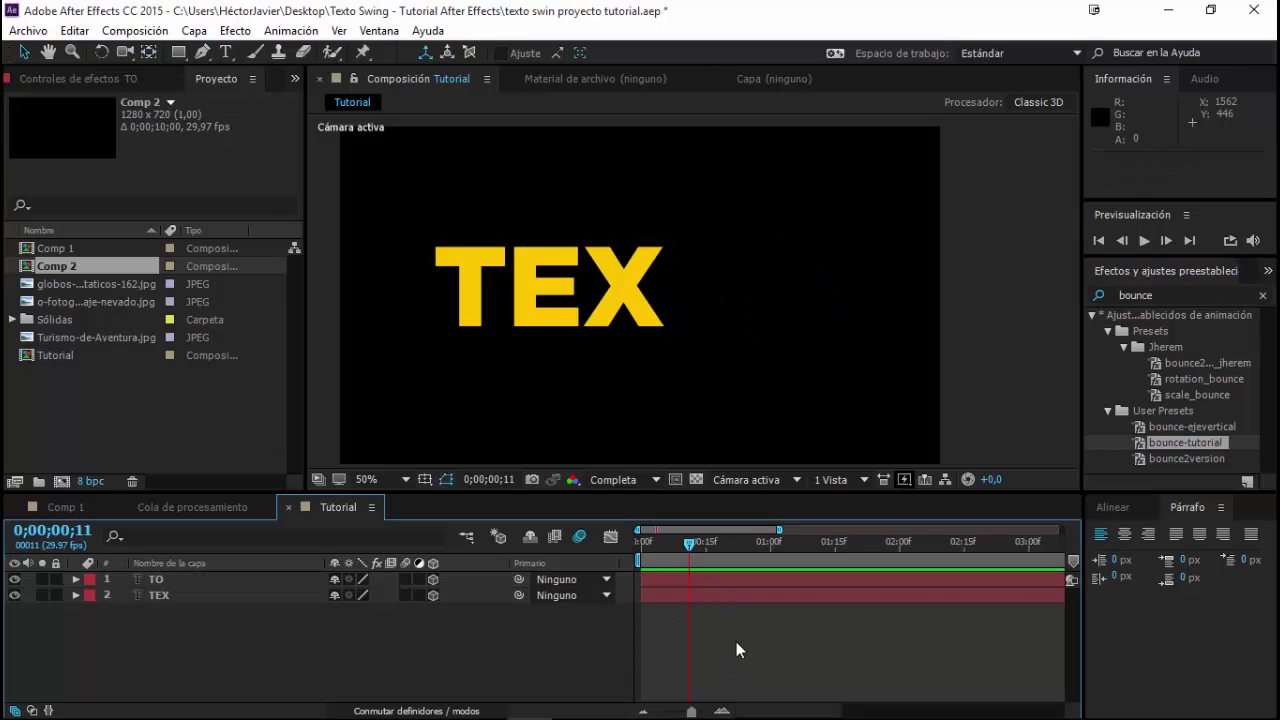
key("space")
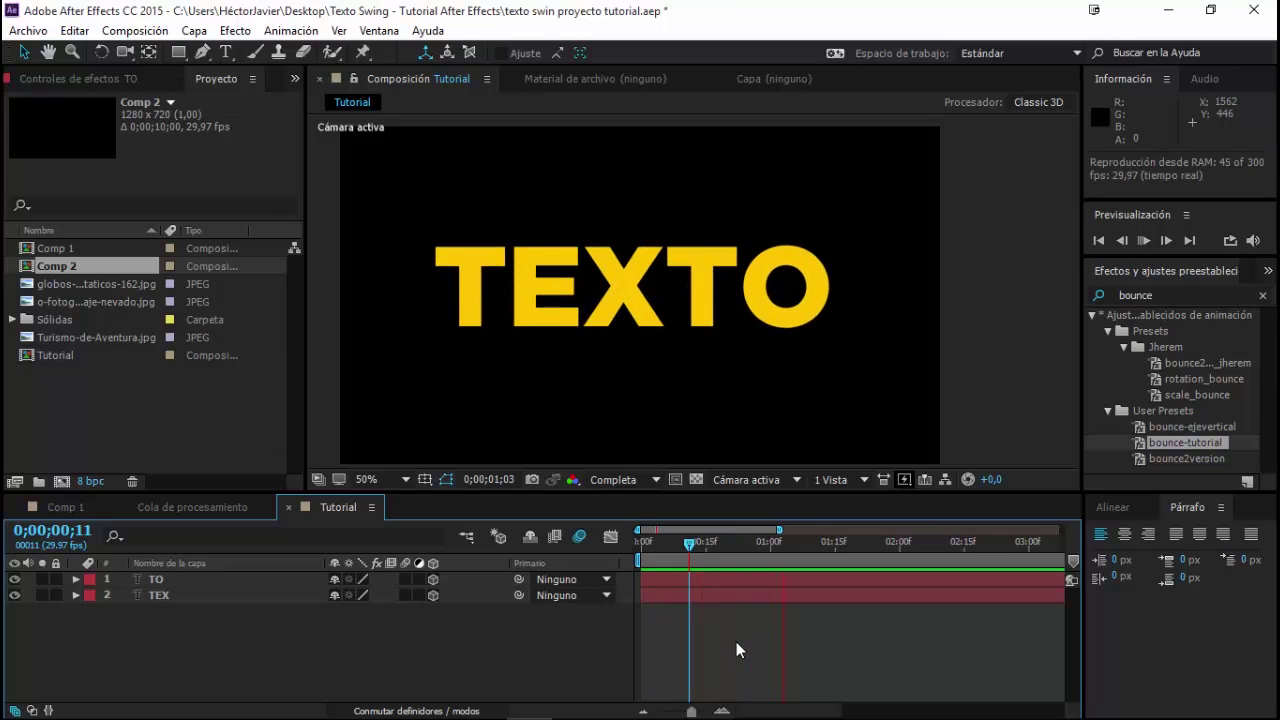
key("space")
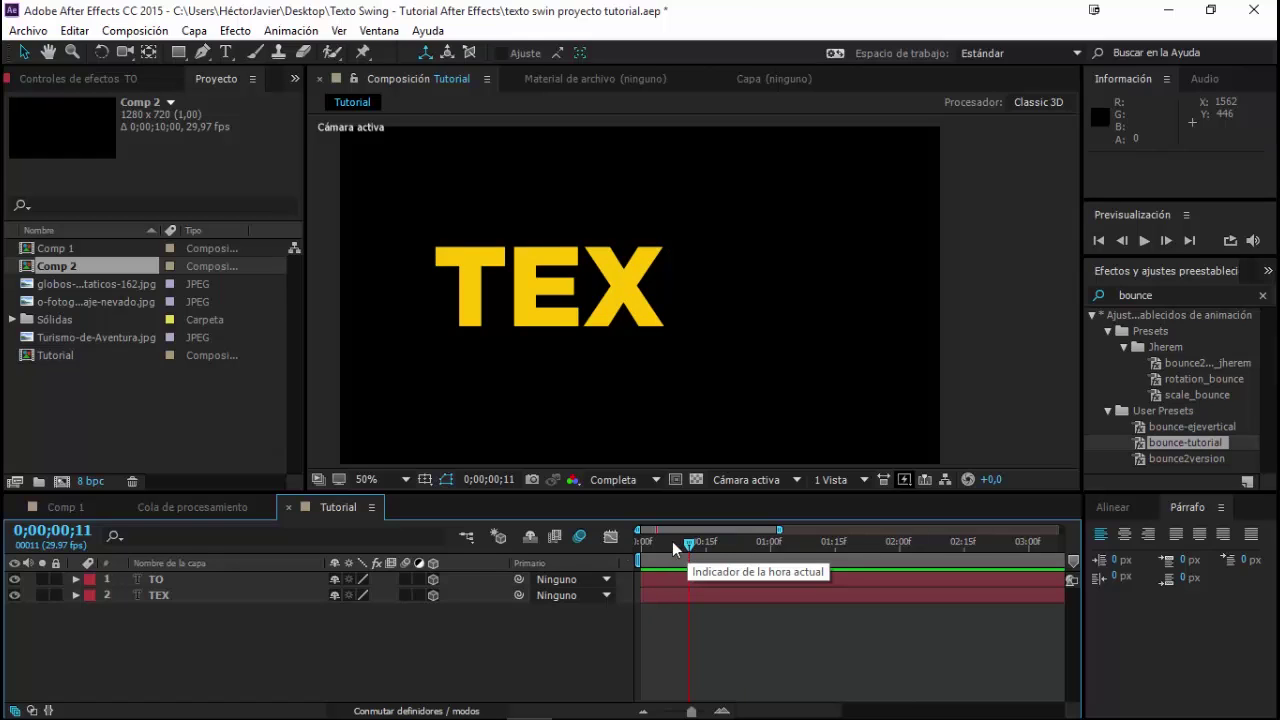
- Trim TO's in-point to the current frame and slide the layer with its keyframes earlier
left_click(160, 595)
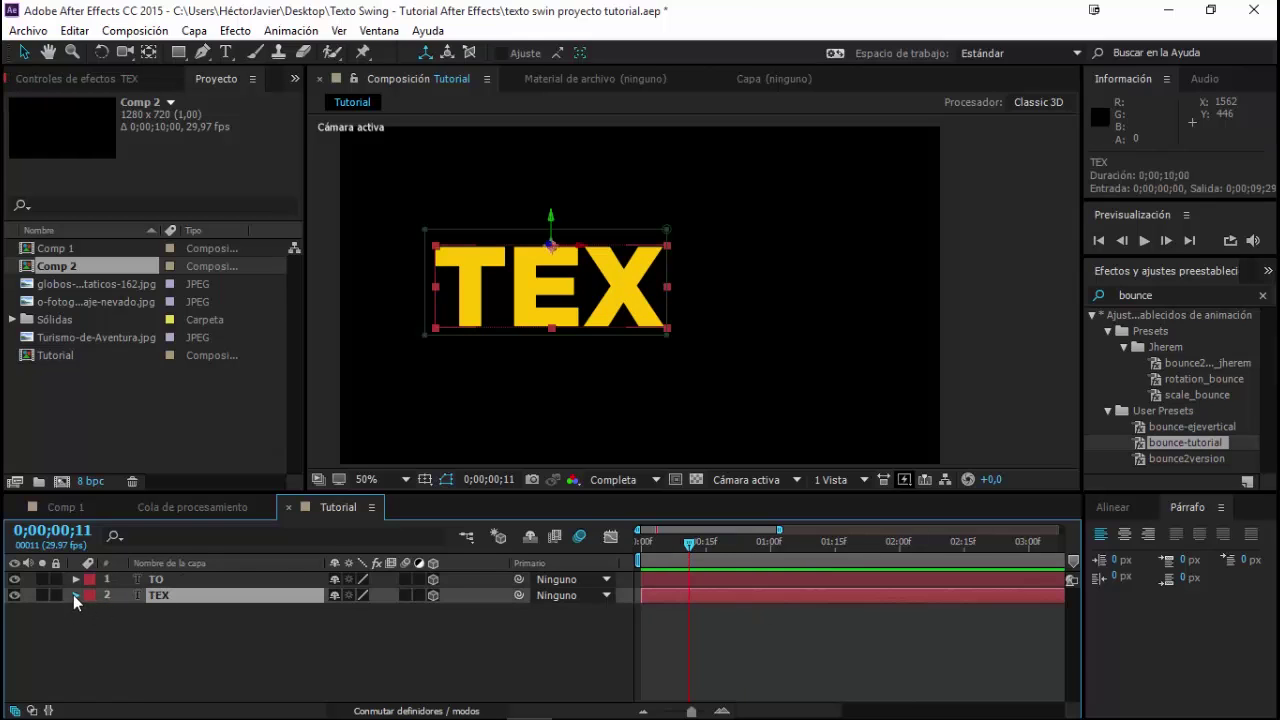
left_click(75, 595)
left_click(75, 579)
left_click_drag(1146, 440, 714, 580)
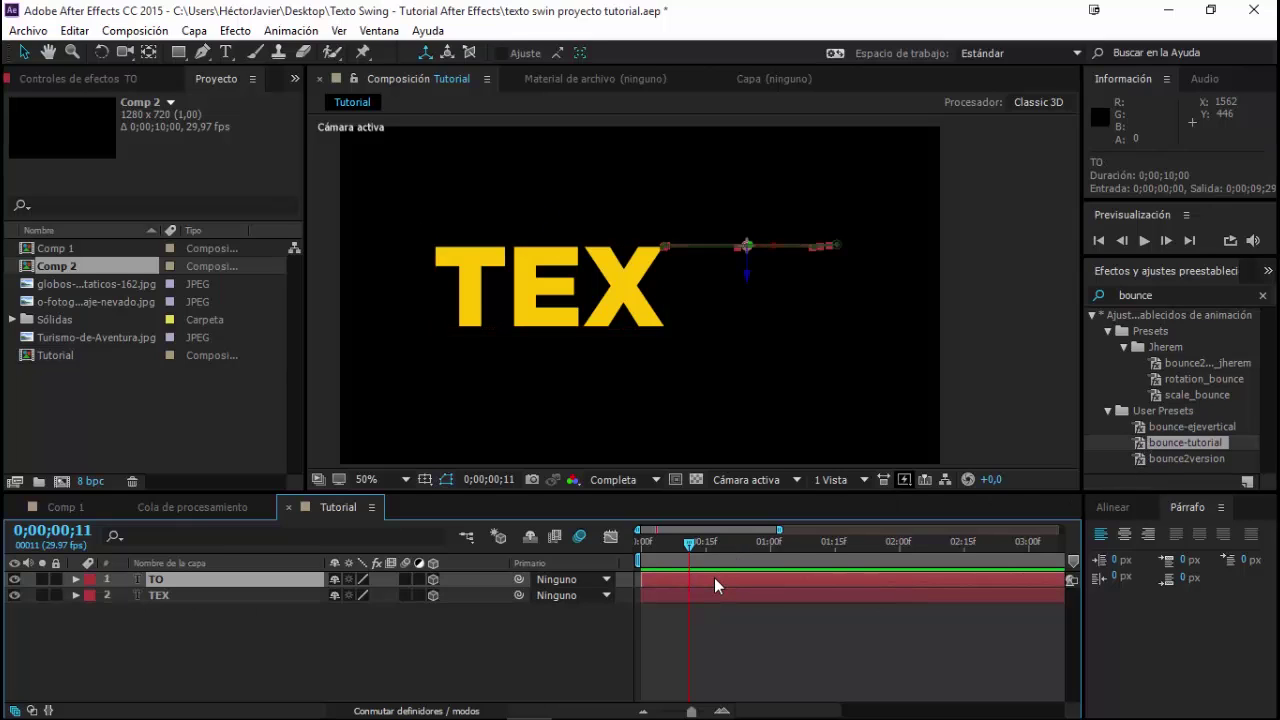
key("alt+bracketleft")
key("u")
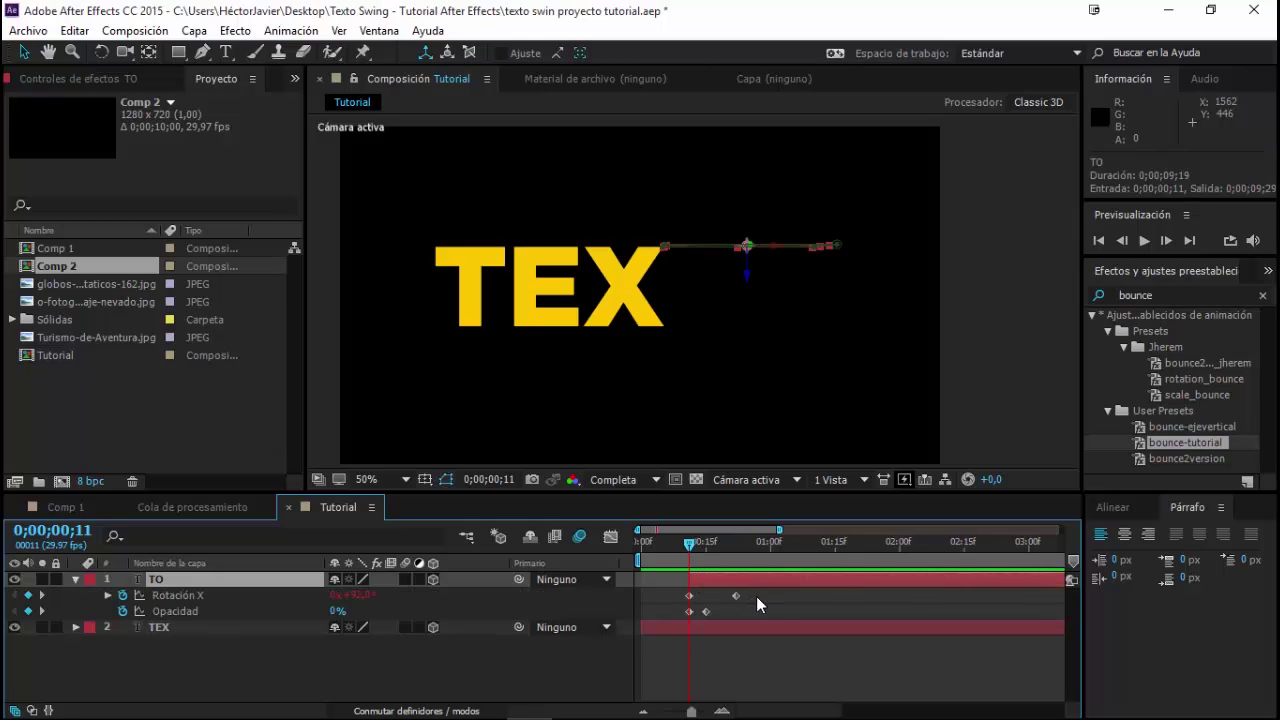
left_click_drag(757, 589, 643, 623)
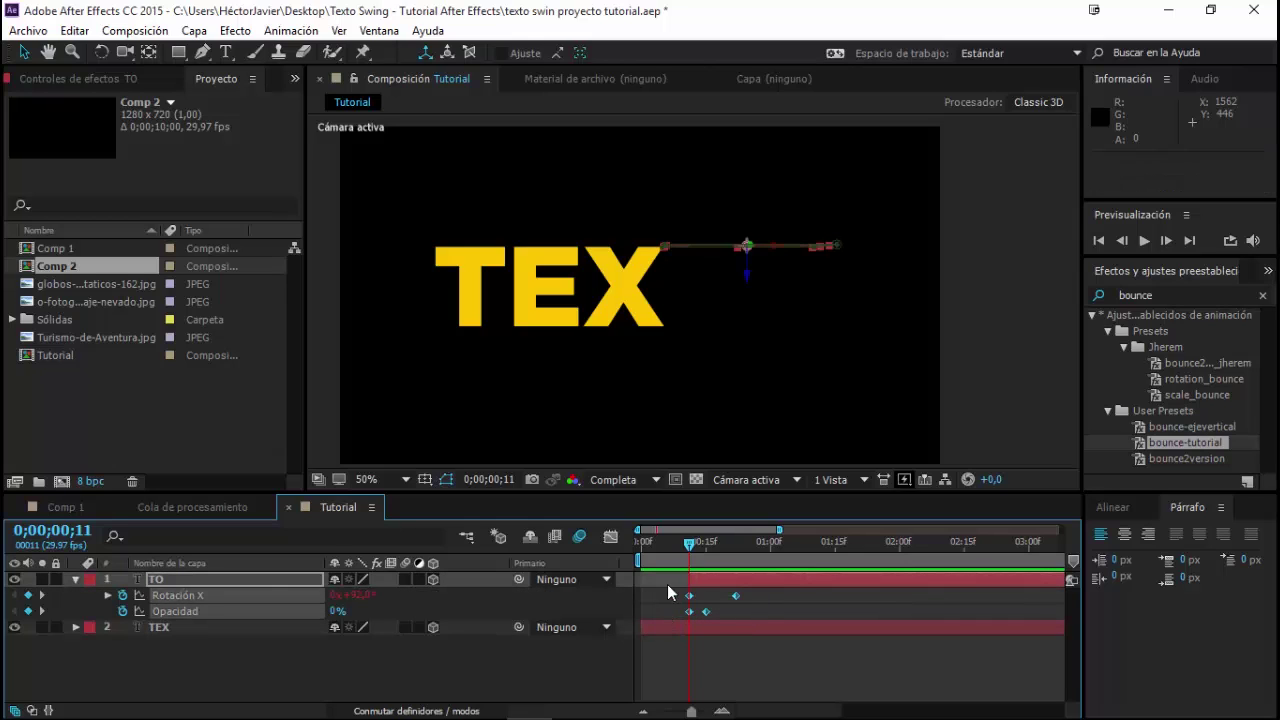
left_click(670, 592)
key("space")
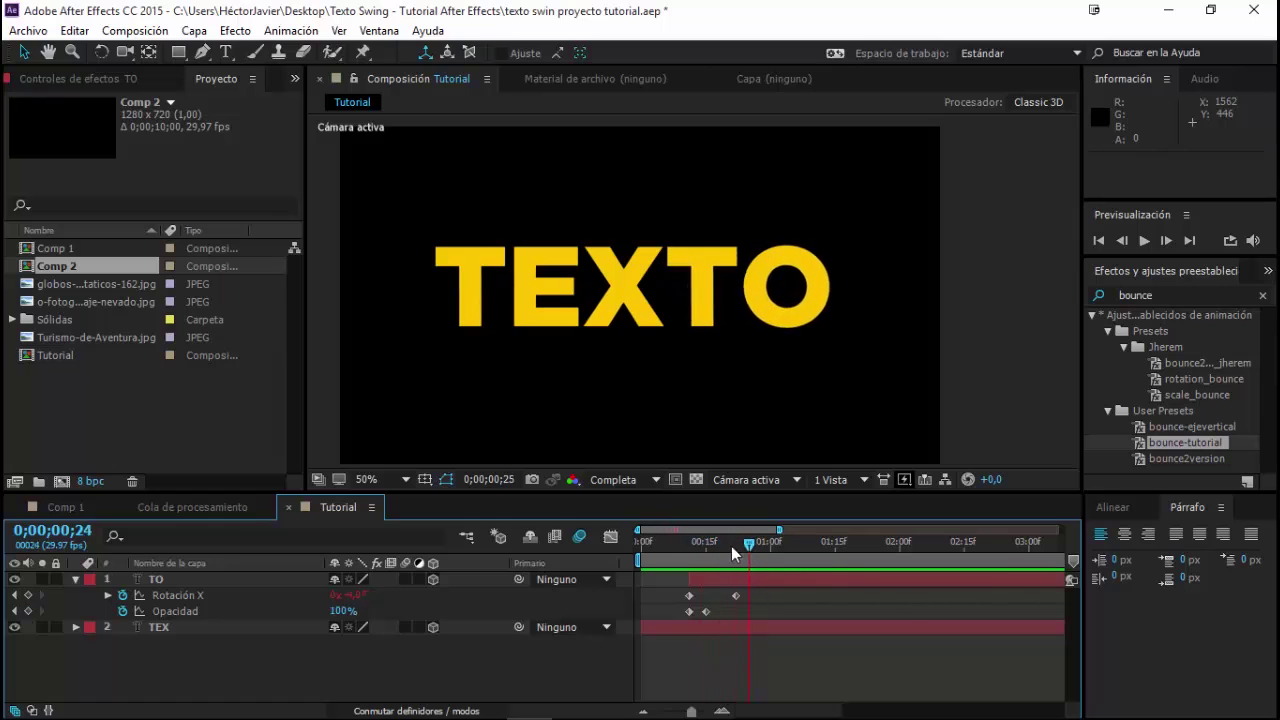
left_click_drag(705, 584, 670, 586)
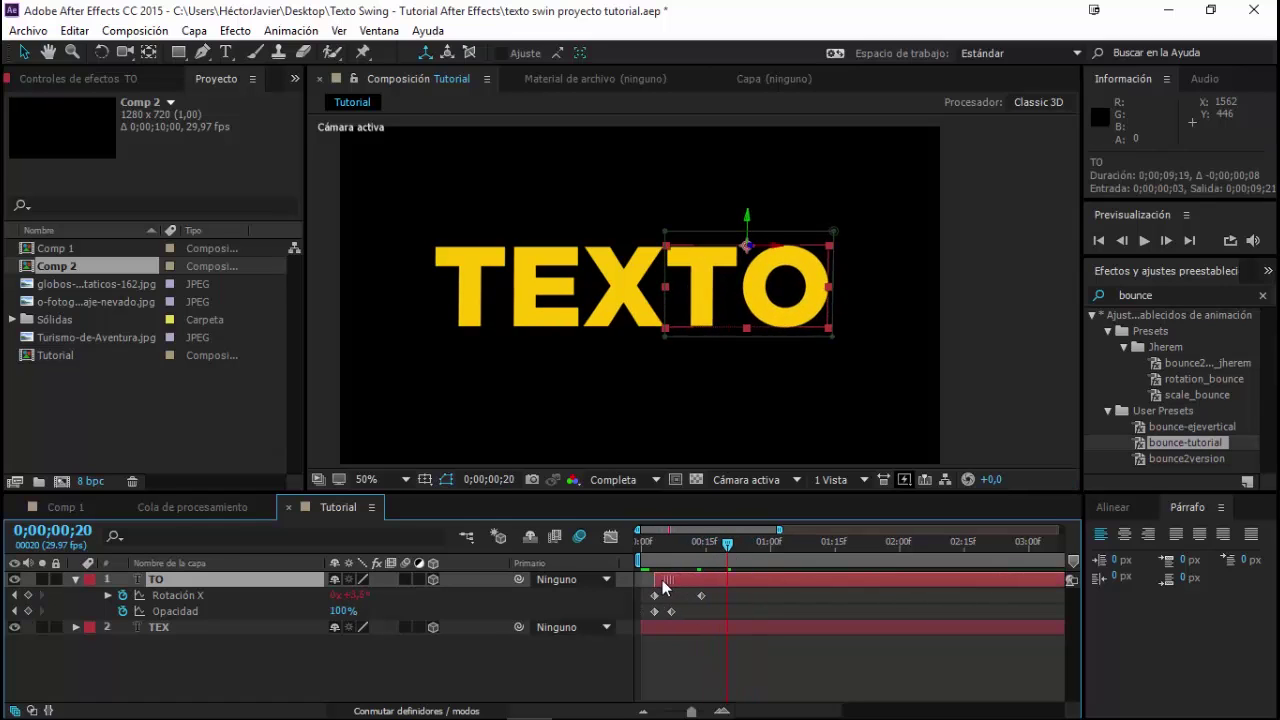
- Move the TO and TEX layers up together in the frame
left_click(168, 628, "ctrl")
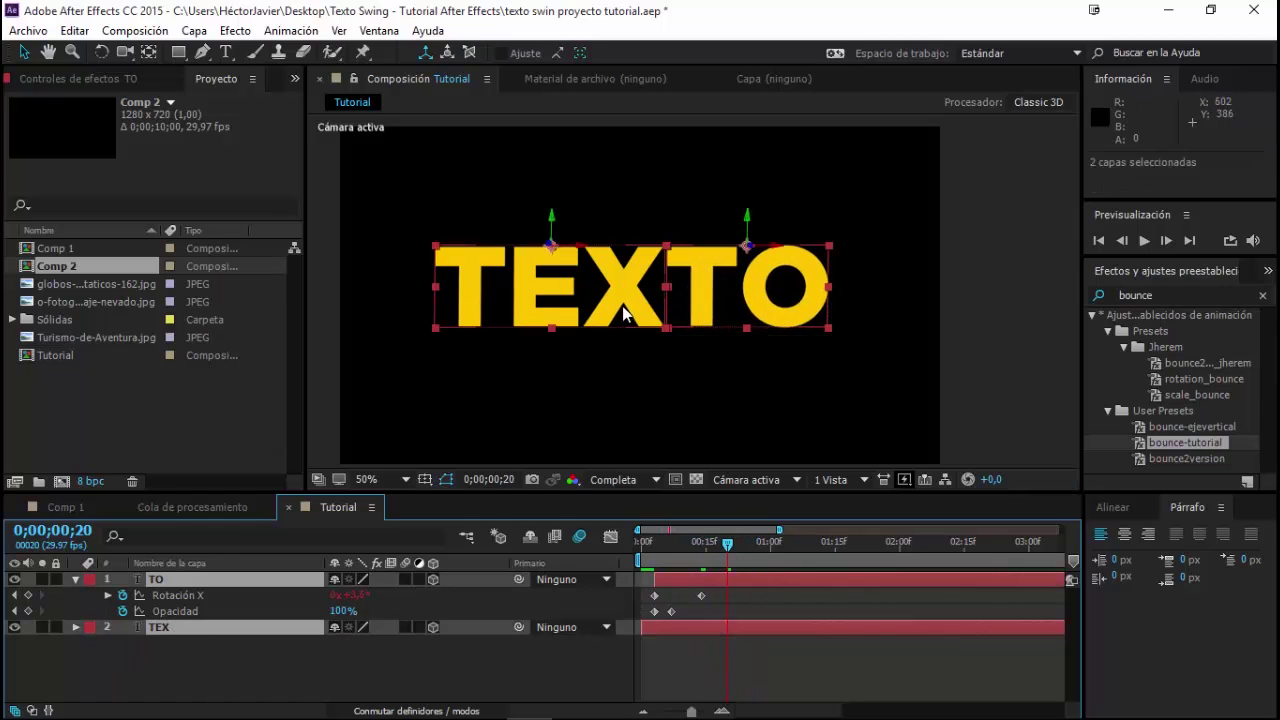
left_click_drag(622, 313, 622, 252)
left_click(360, 655)
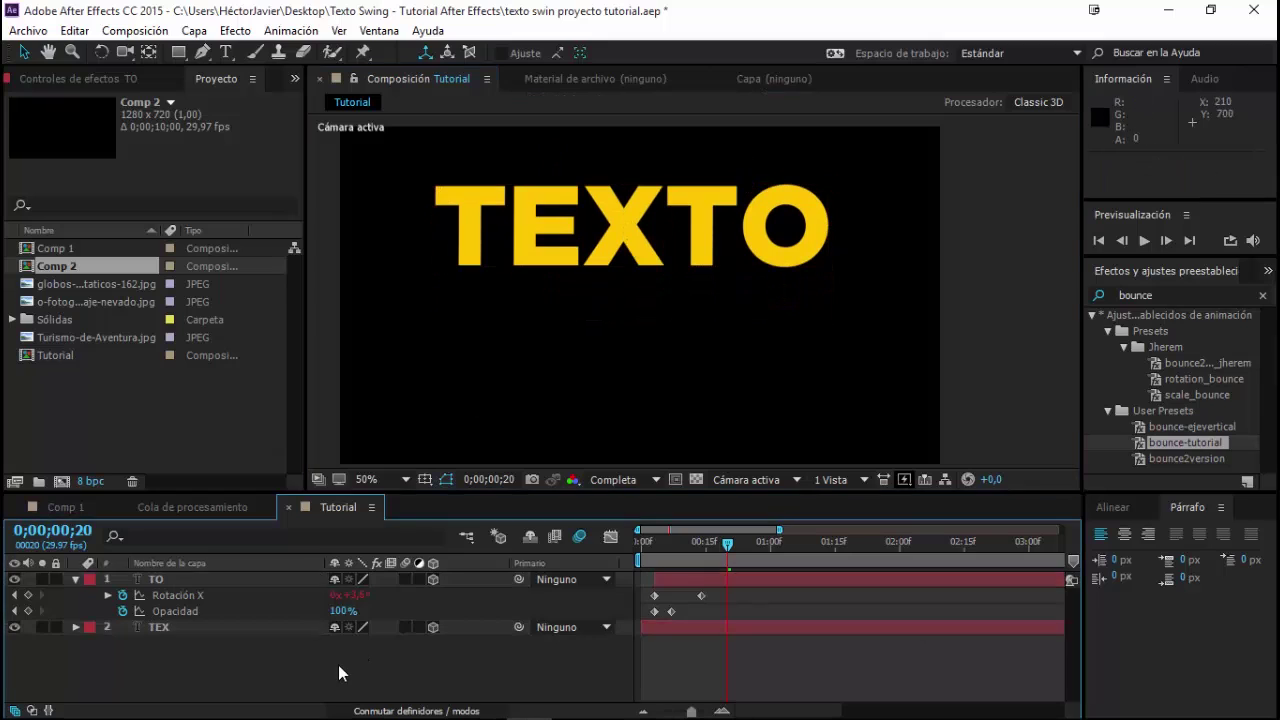
left_click(226, 52)
- Type a new yellow 'SWING' text layer and place it beneath TEXTO toward the right
left_click(514, 372)
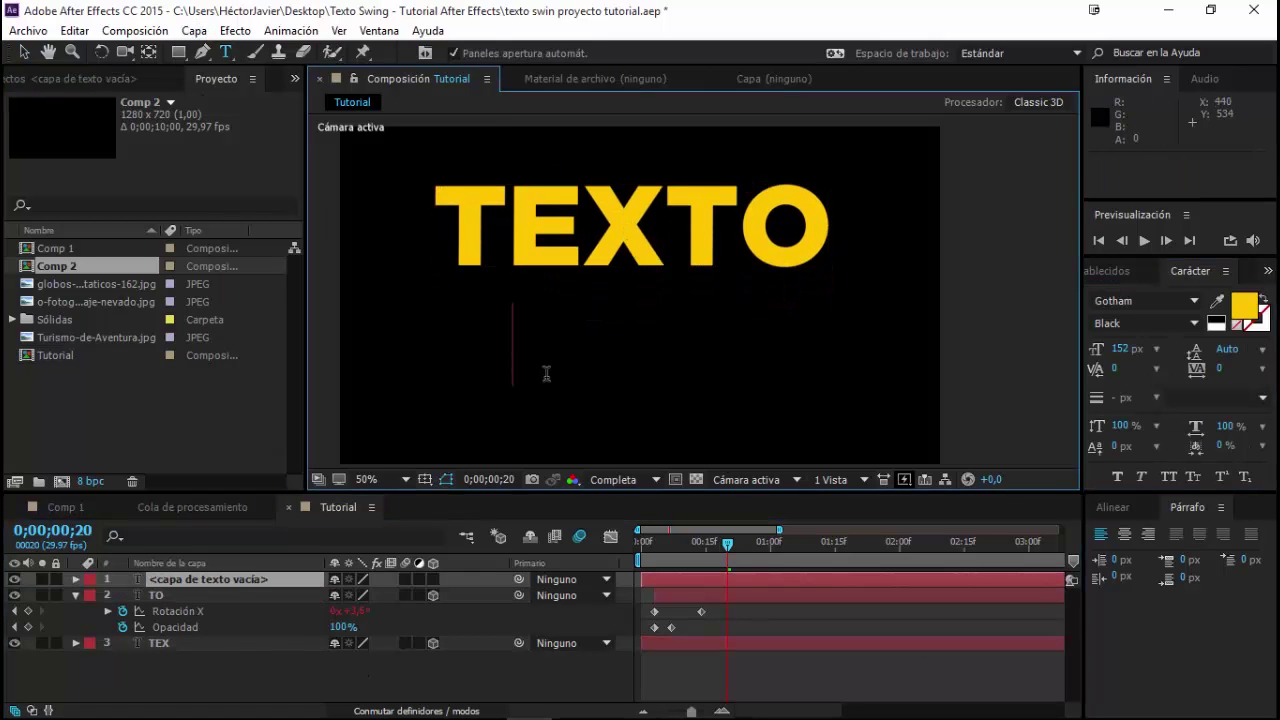
type("SWUB")
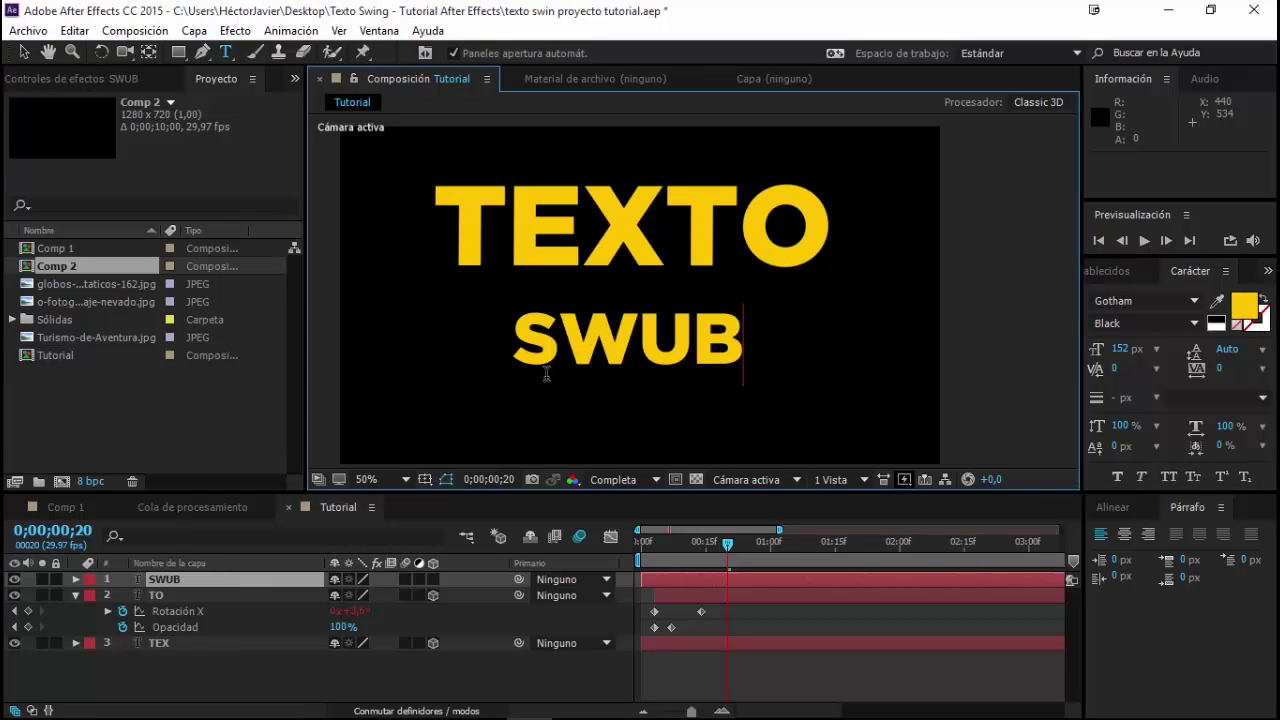
key("BackSpace")
key("BackSpace")
type("ING")
left_click(24, 52)
left_click_drag(640, 358, 695, 324)
left_click(1123, 268)
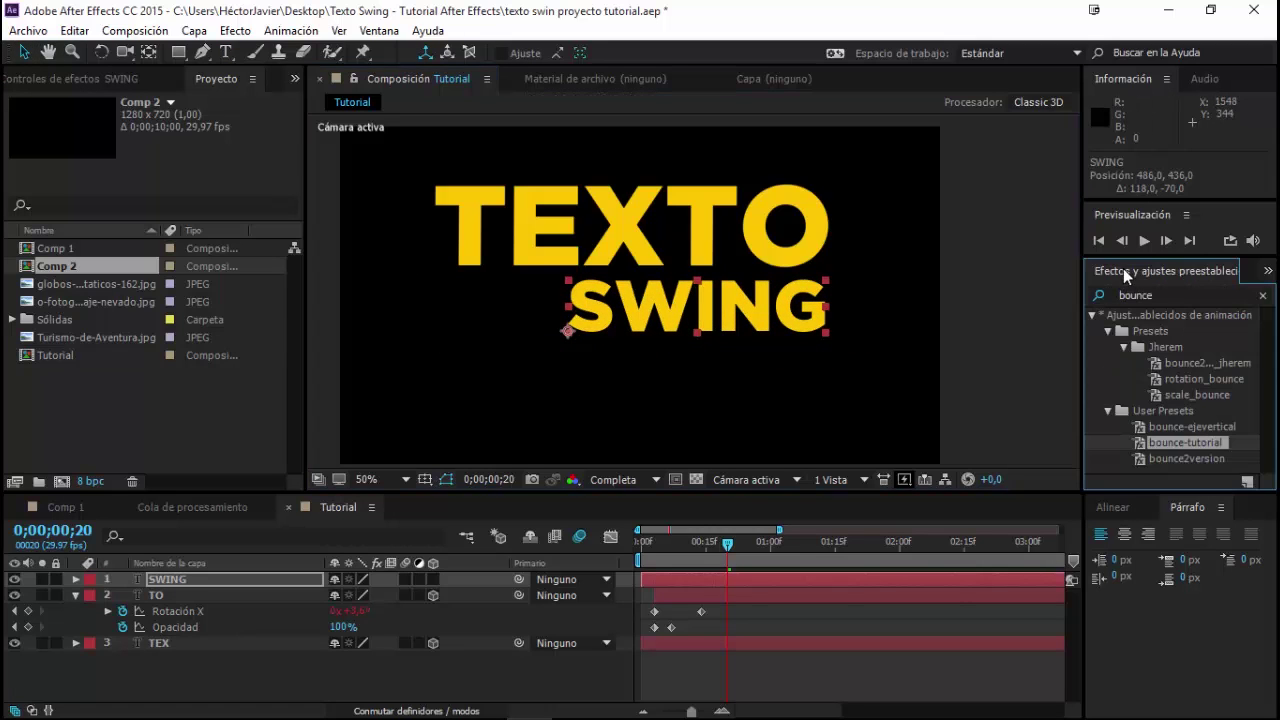
double_click(1138, 443)
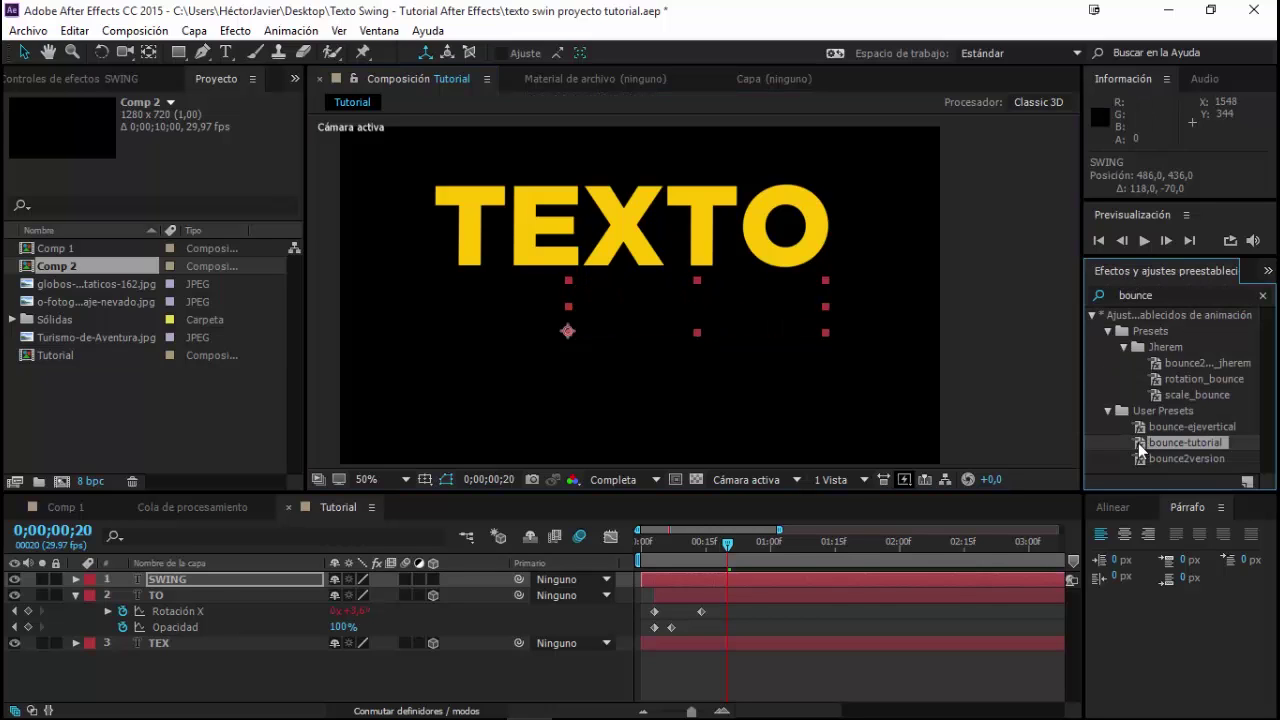
left_click_drag(729, 547, 760, 566)
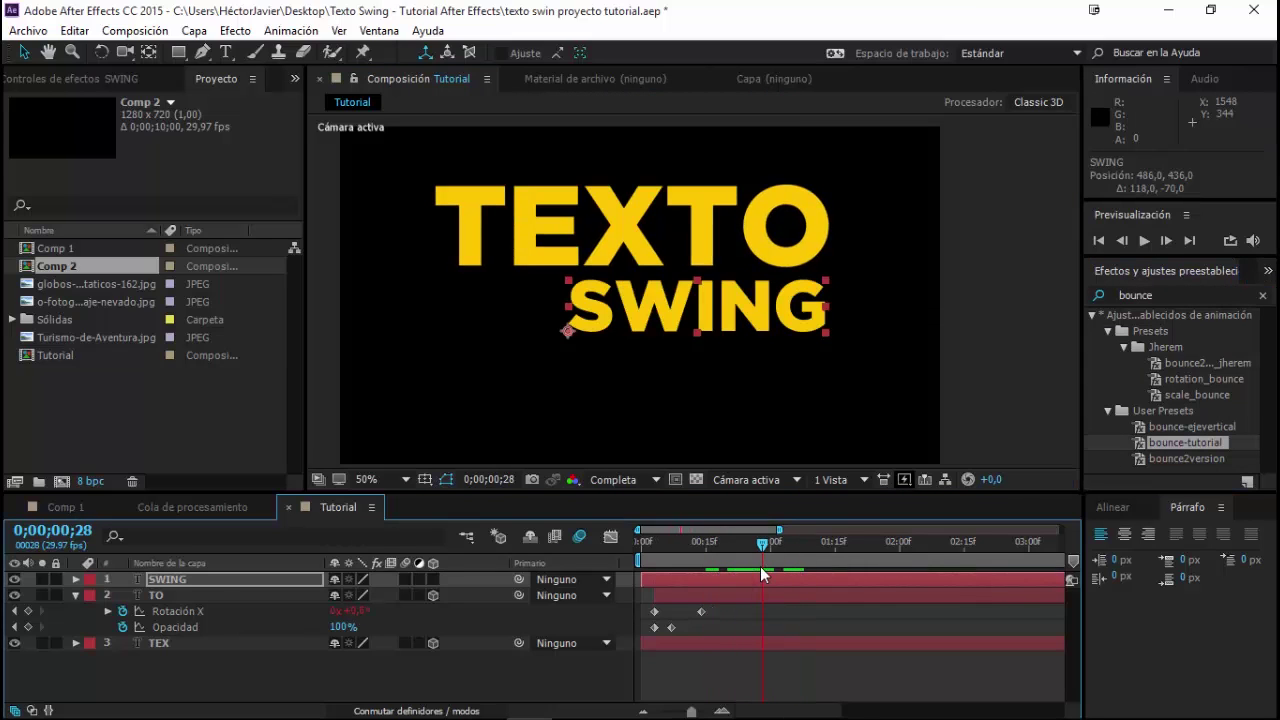
key("ctrl+z")
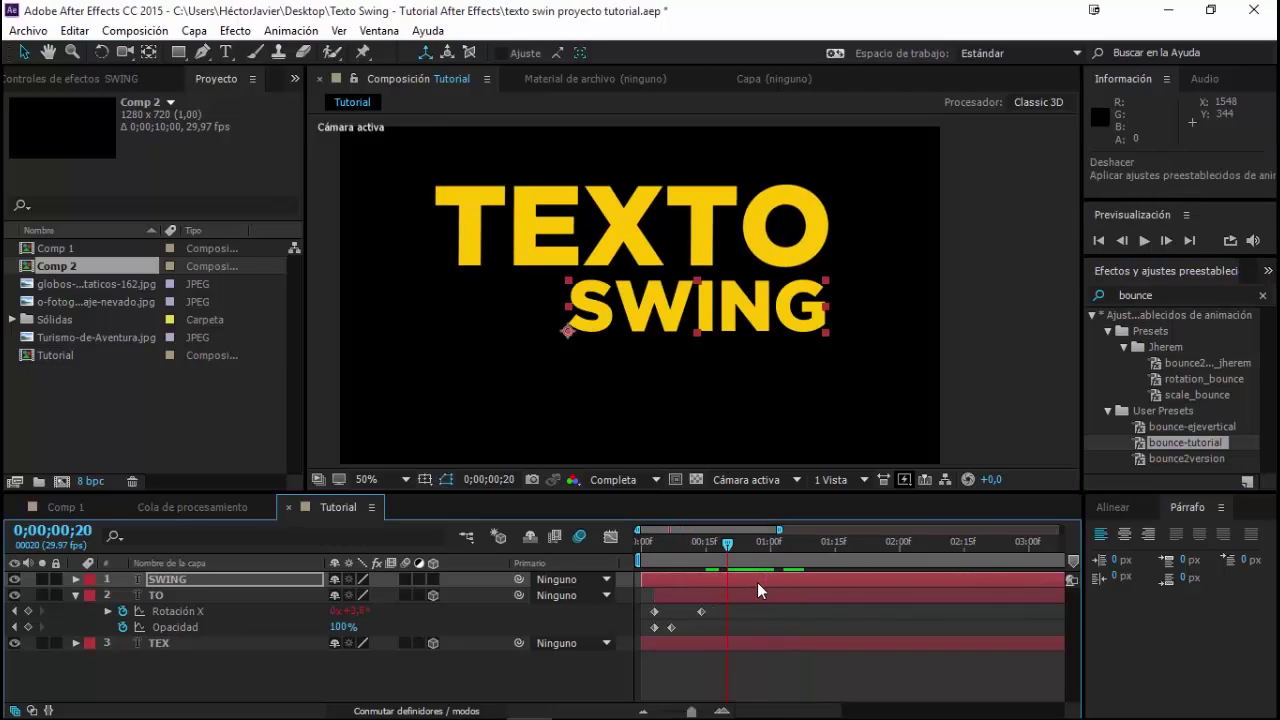
left_click(202, 581)
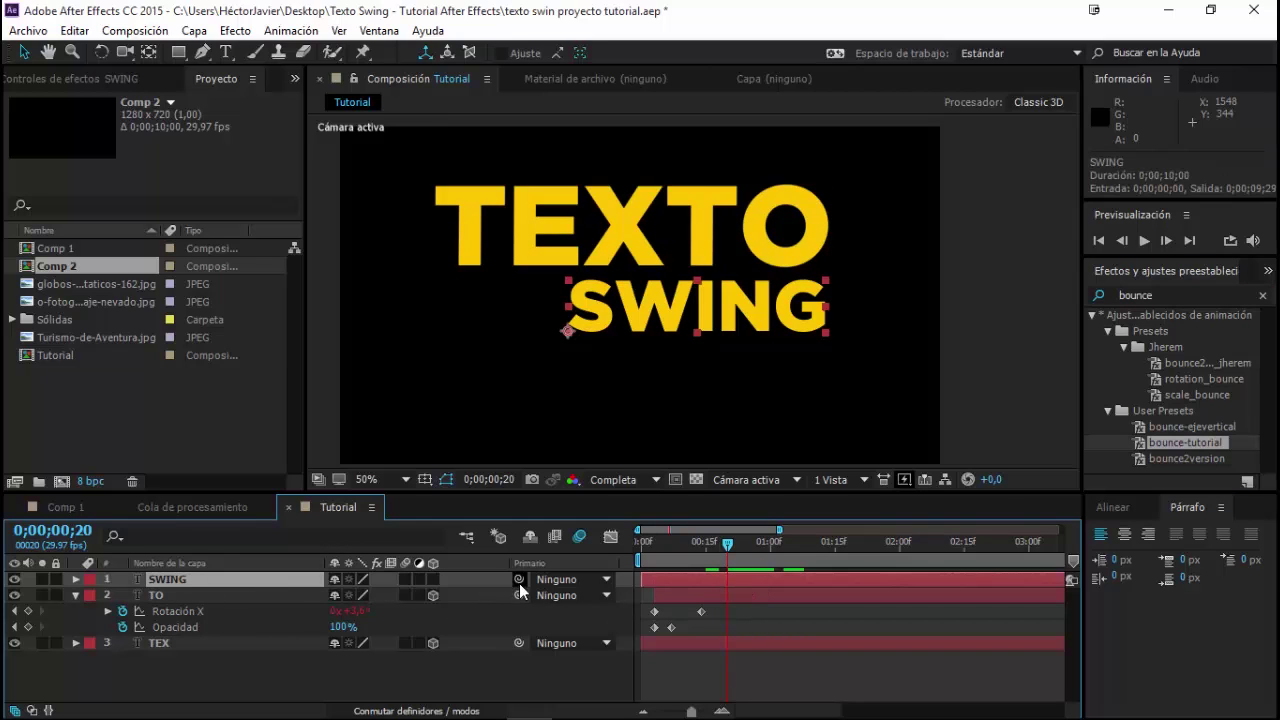
left_click_drag(433, 579, 435, 594)
left_click(176, 596)
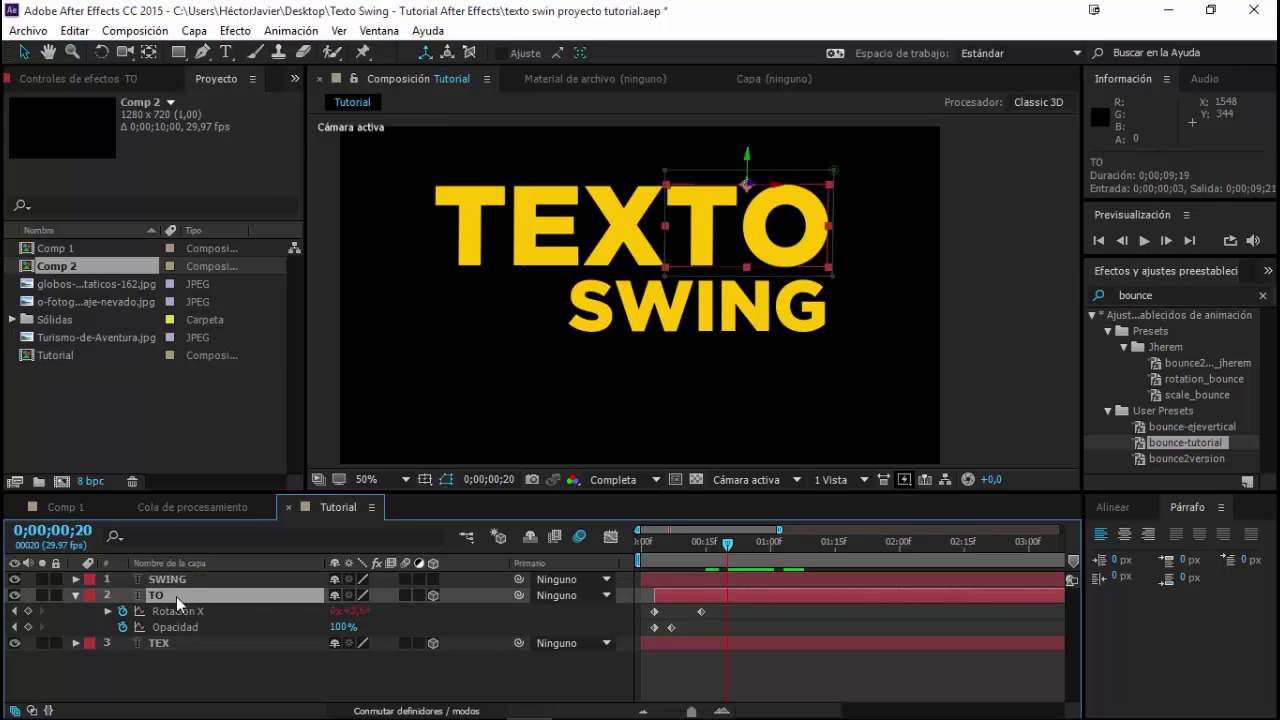
- Make SWING a 3D layer with its anchor point at the top centre of the word
left_click(75, 595)
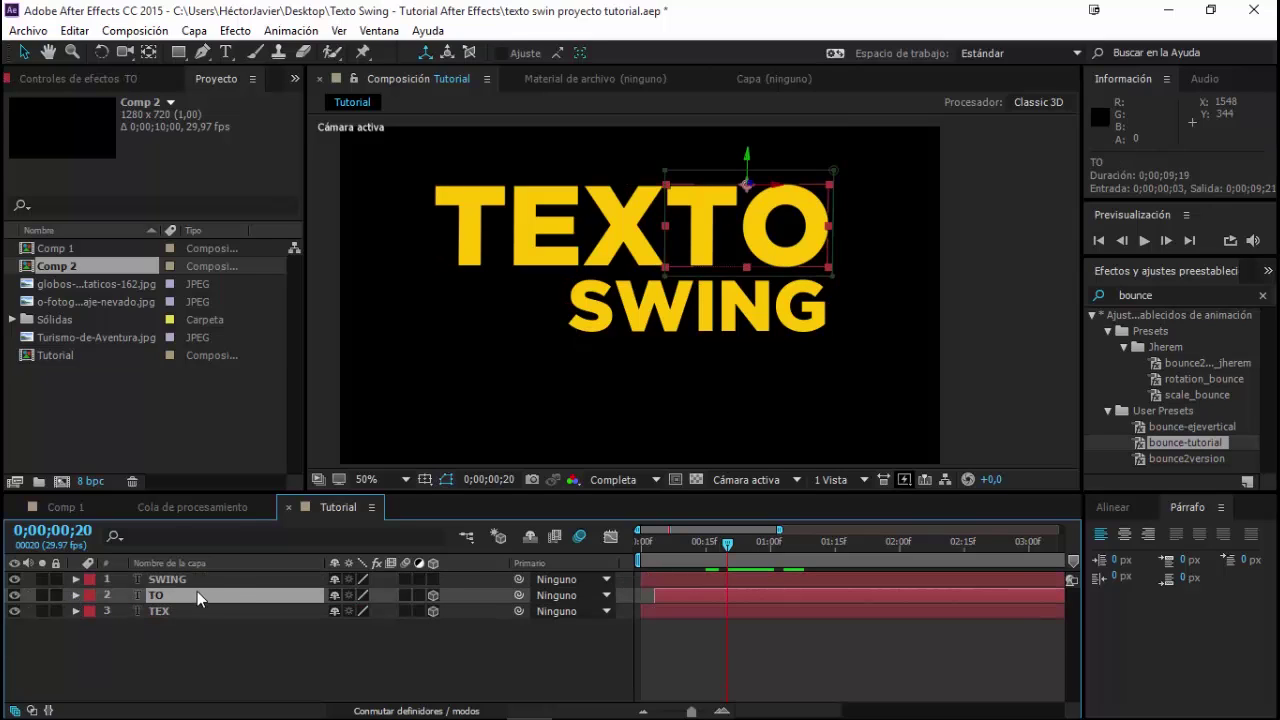
left_click(231, 581)
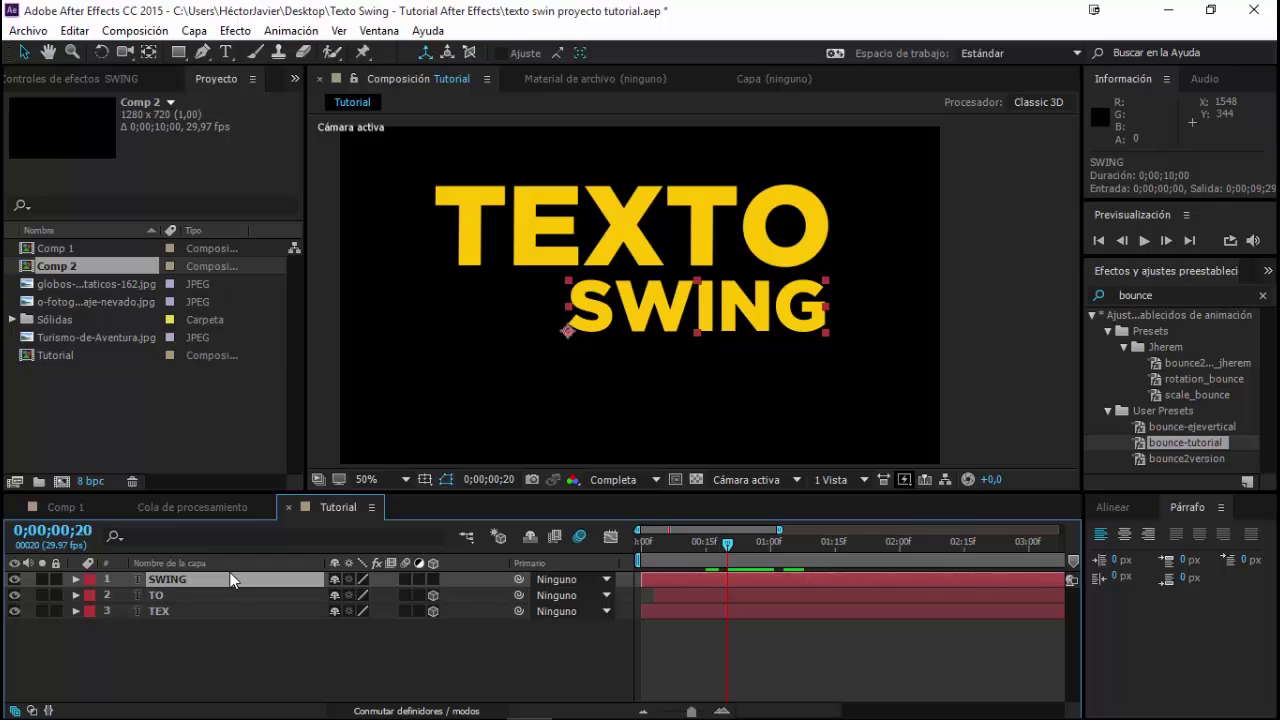
left_click(433, 579)
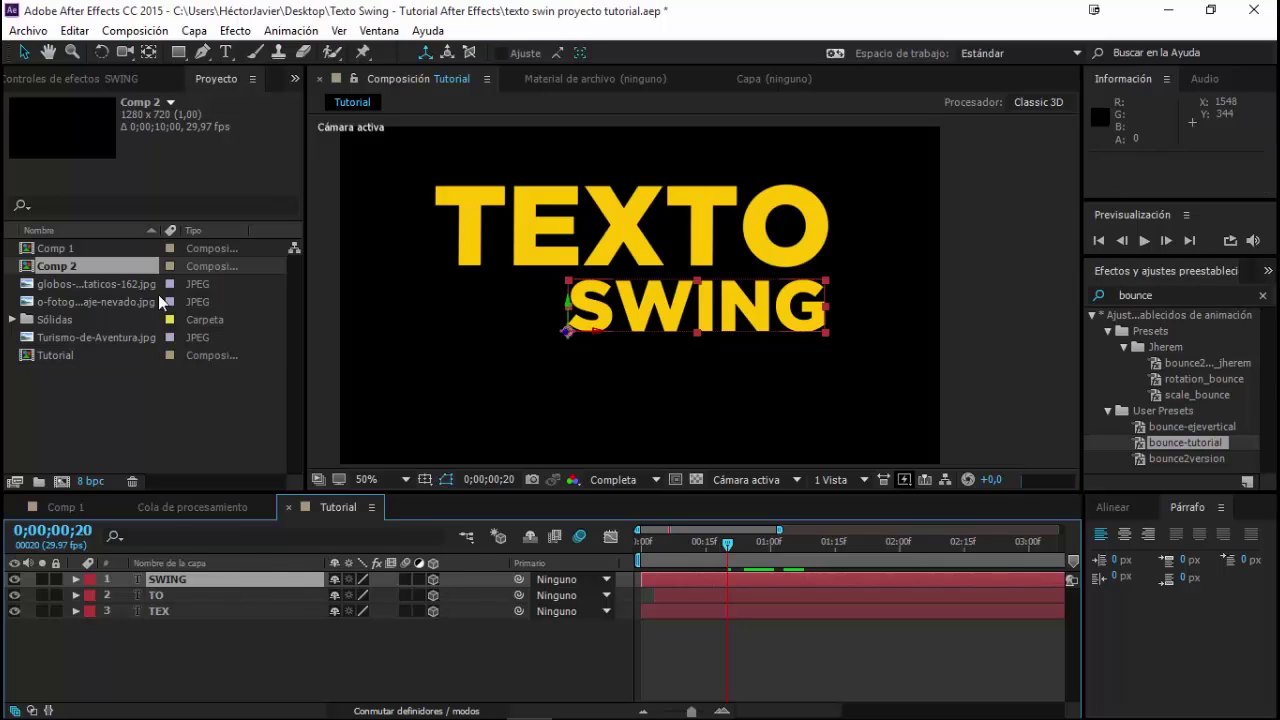
left_click(150, 52)
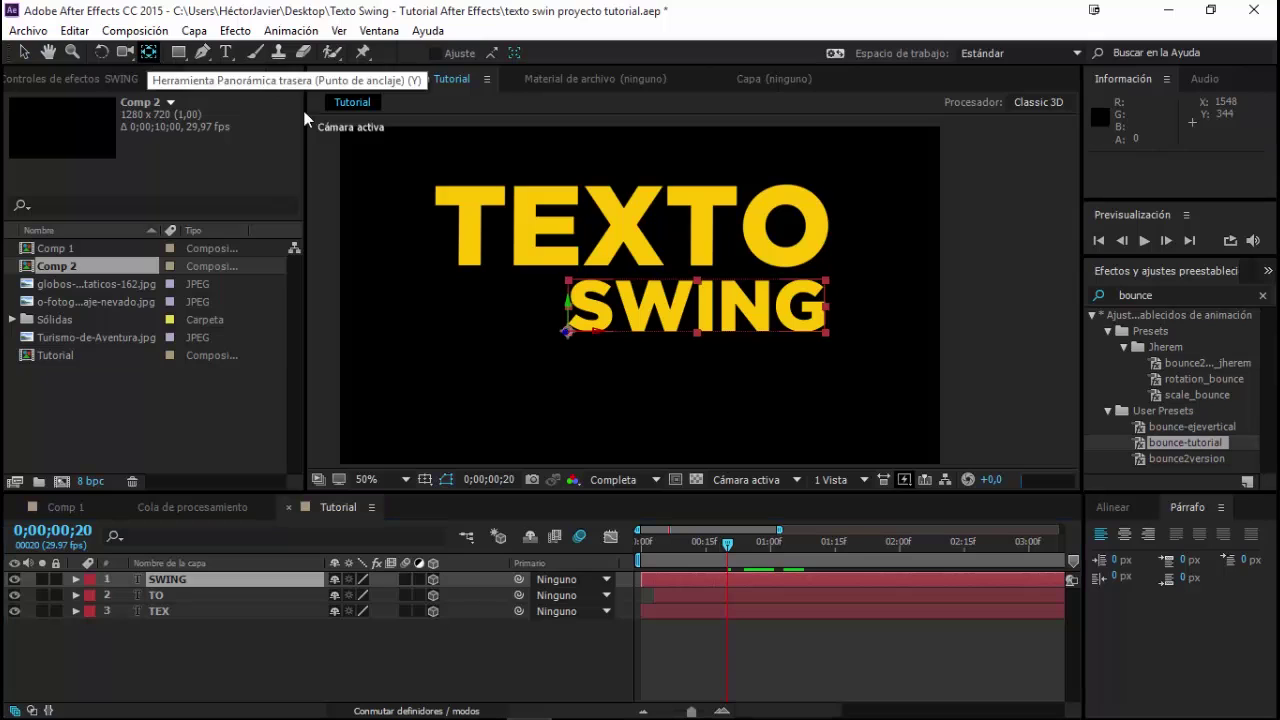
mouse_move(568, 332)
left_mouse_down()
mouse_move(695, 298)
mouse_move(697, 282)
left_mouse_up()
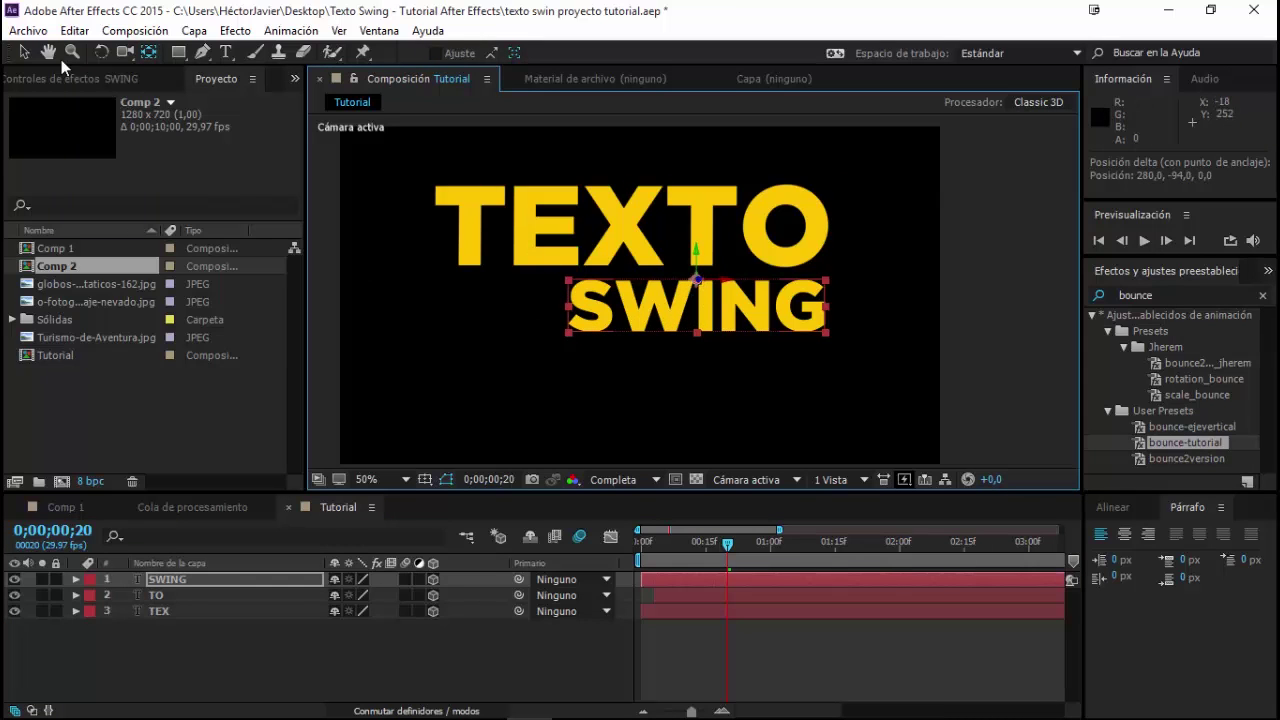
left_click(24, 52)
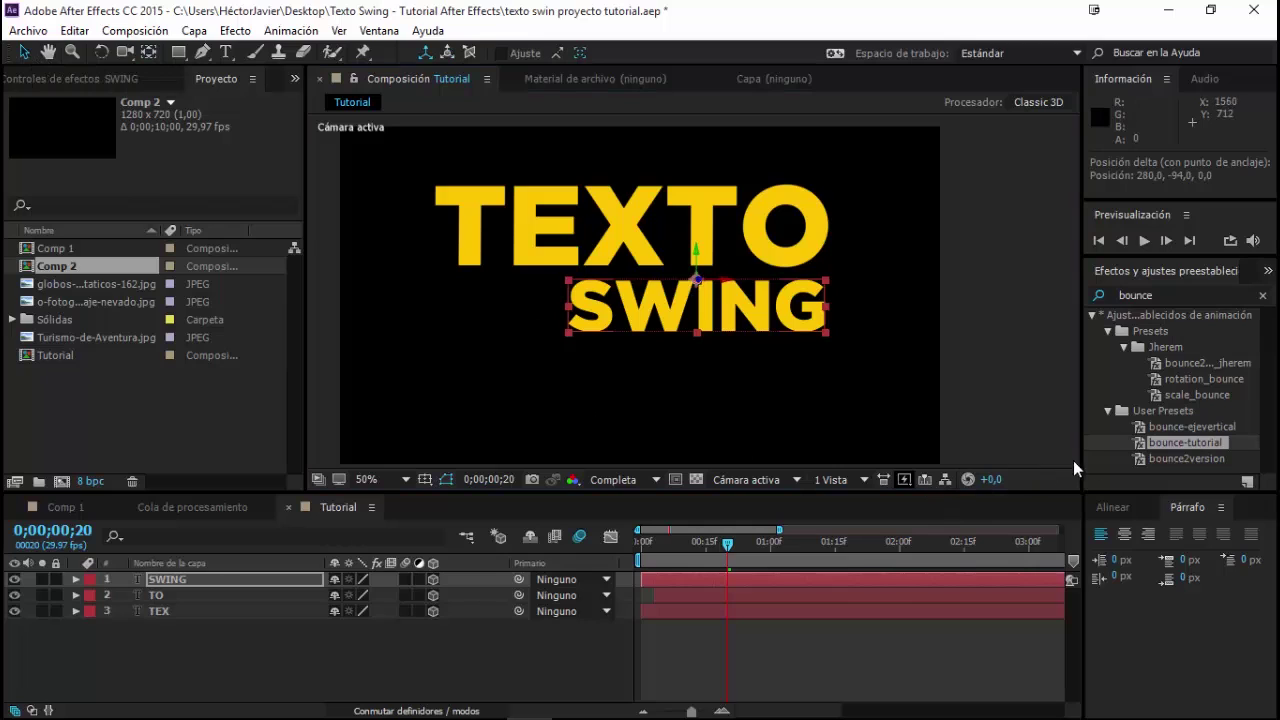
- Return to frame 0 and apply the bounce-tutorial preset to SWING
mouse_move(728, 543)
left_mouse_down()
mouse_move(645, 545)
mouse_move(628, 558)
left_mouse_up()
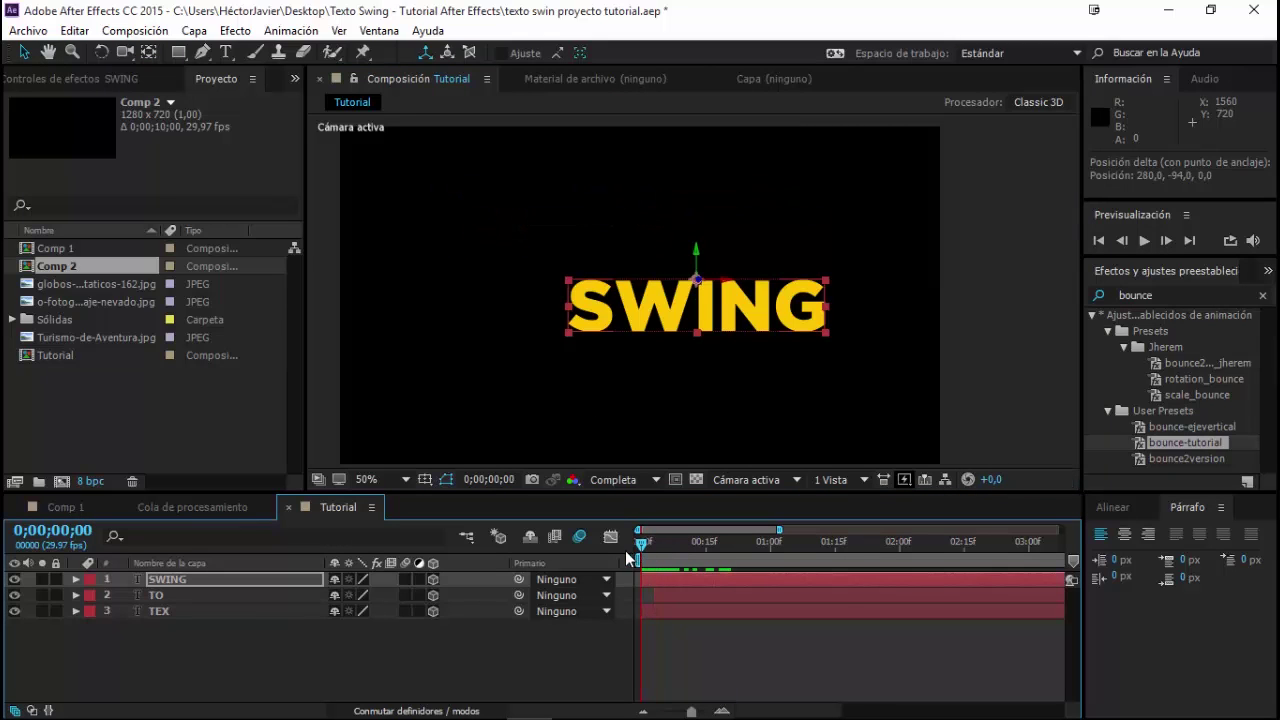
double_click(1141, 444)
left_click(687, 638)
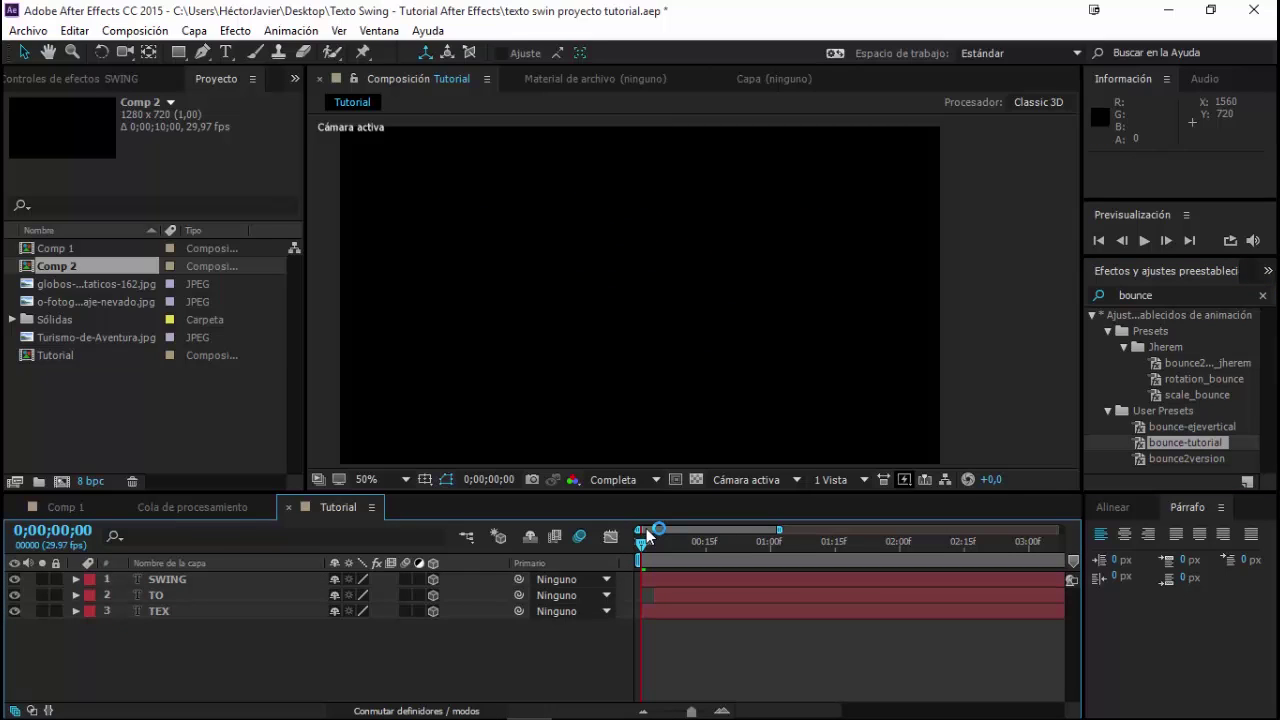
key("space")
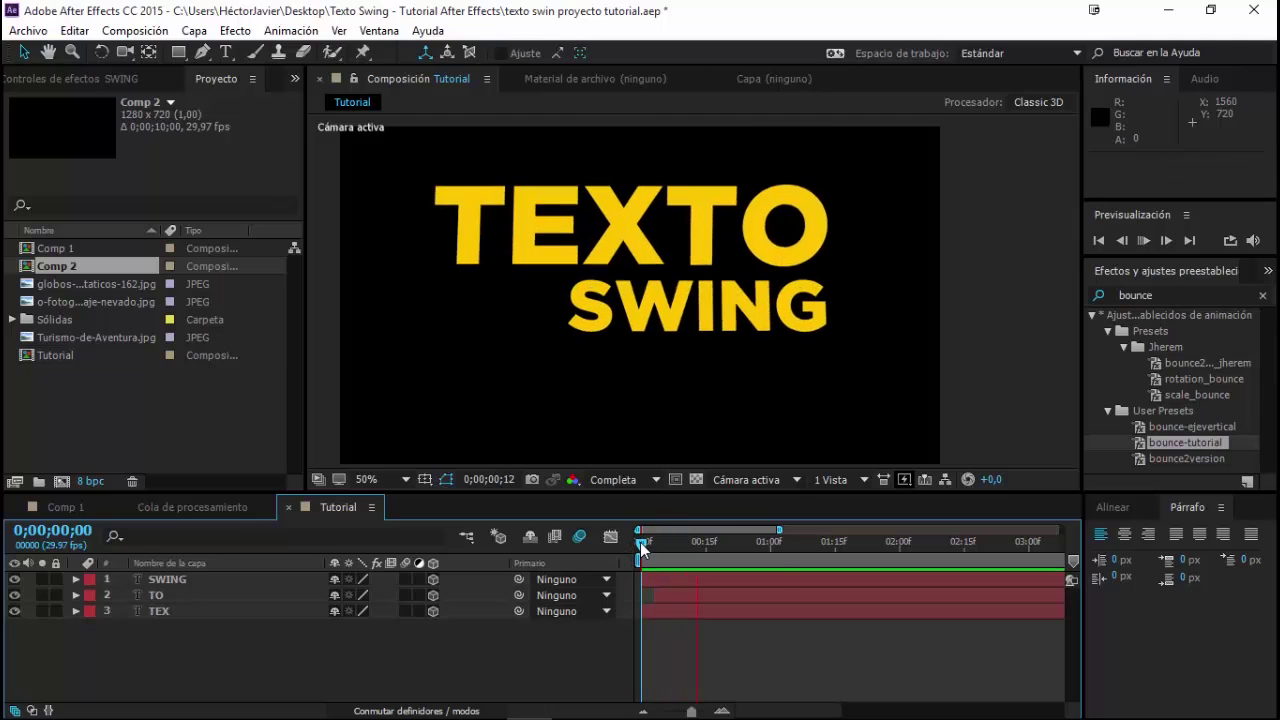
left_click(677, 546)
left_click_drag(679, 548, 735, 551)
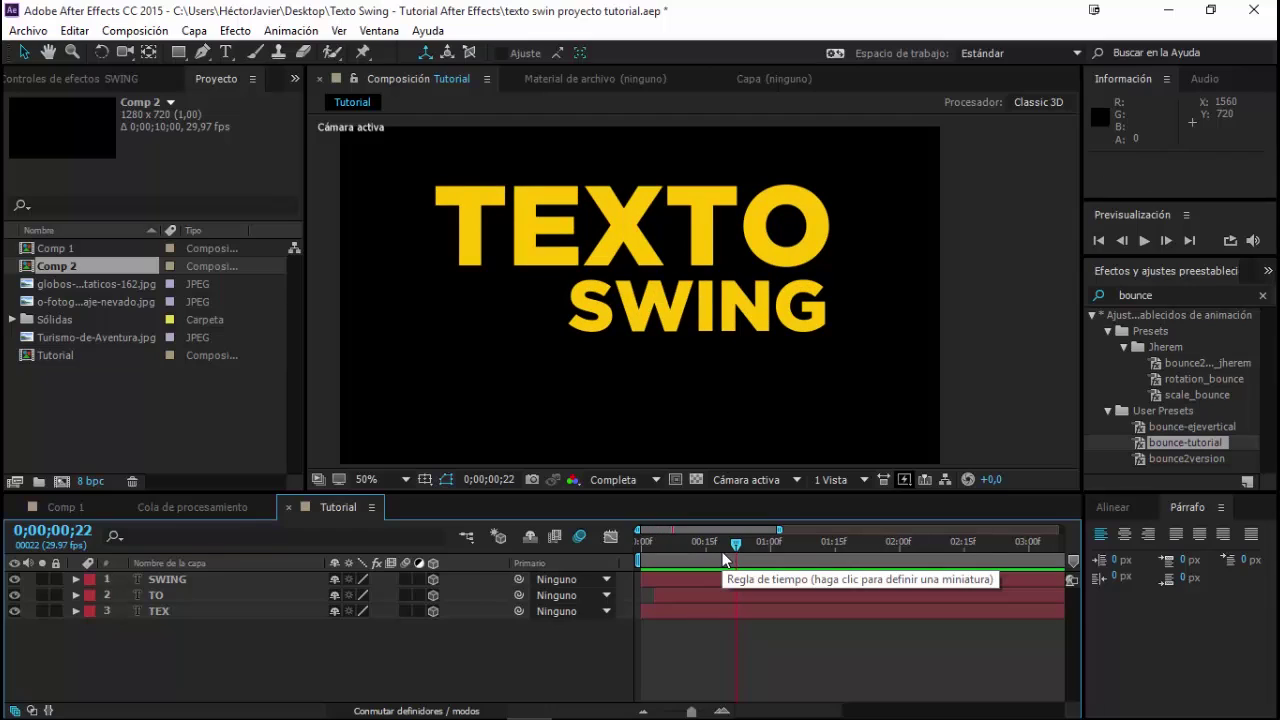
left_click(54, 287)
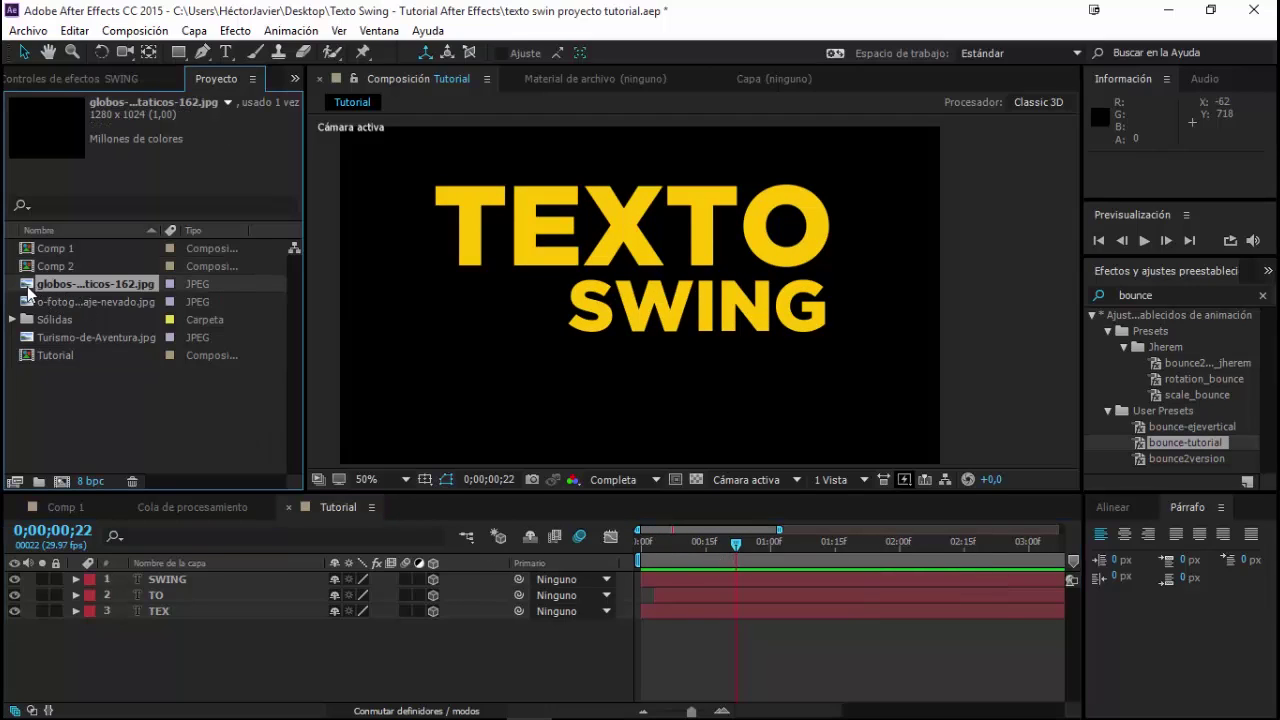
- Add the balloons photo to the Tutorial composition and make it a 3D layer
left_click(48, 302)
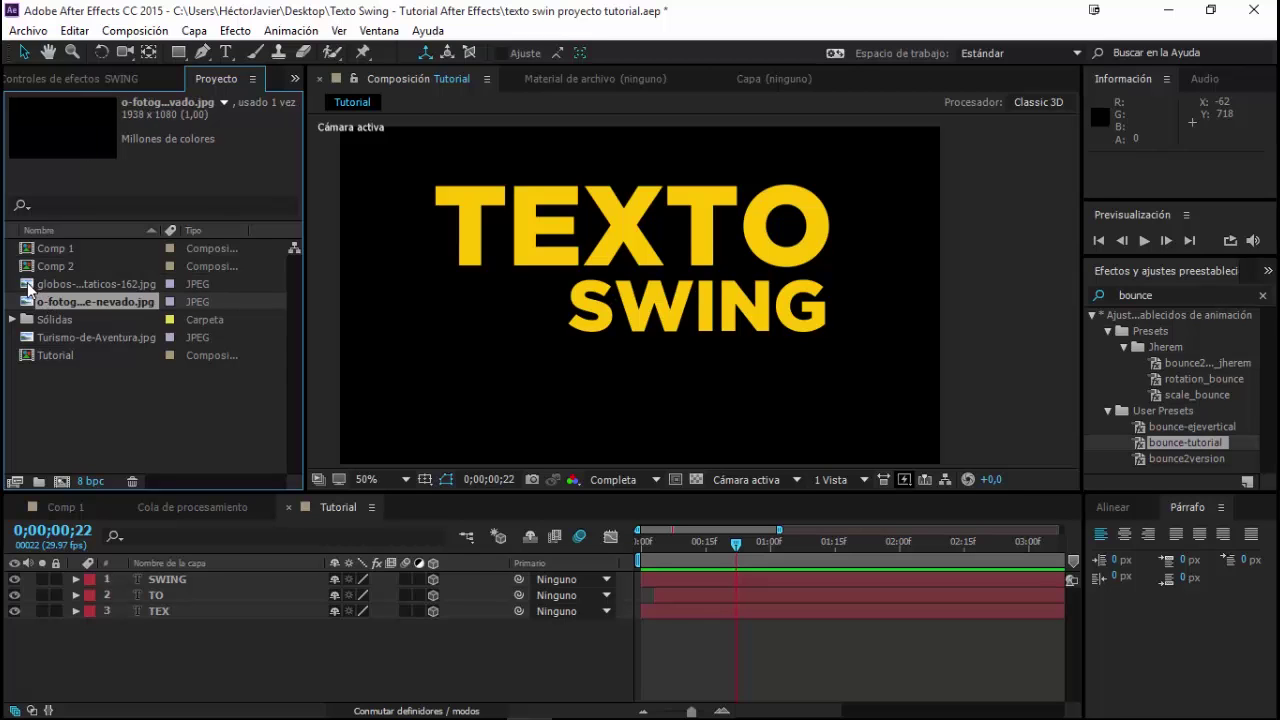
mouse_move(31, 288)
left_mouse_down()
mouse_move(628, 306)
mouse_move(632, 270)
left_mouse_up()
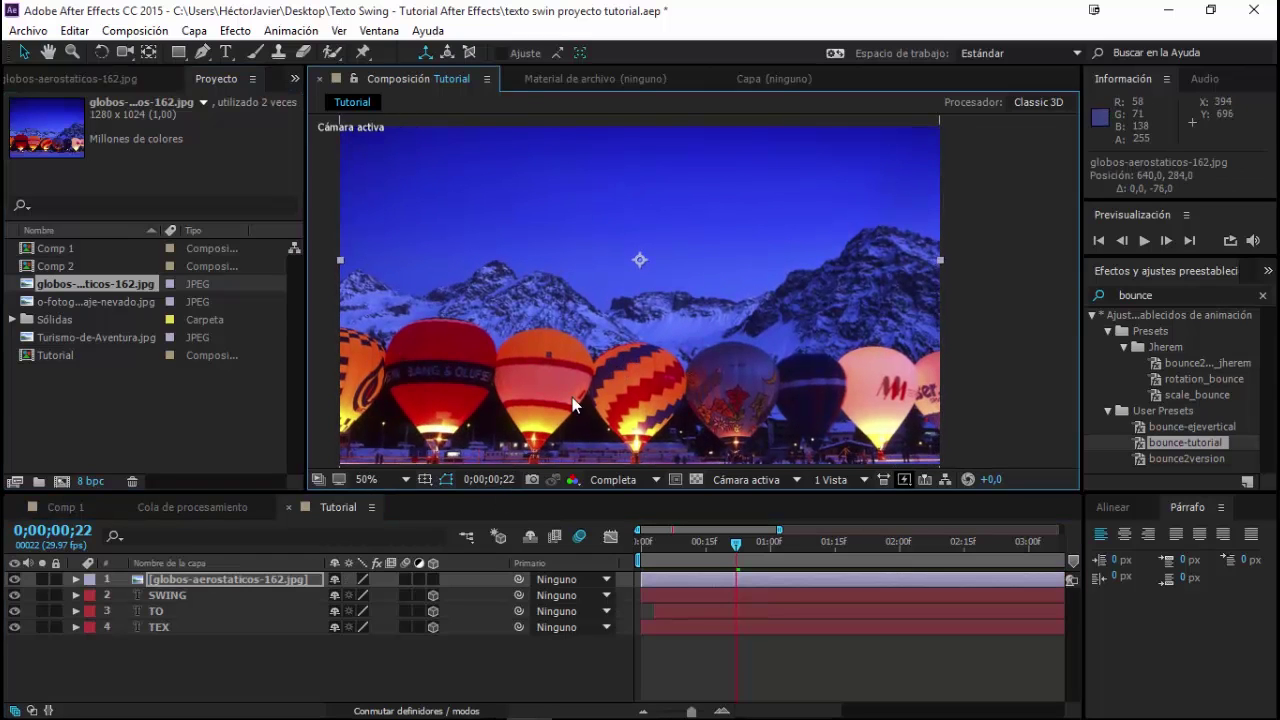
mouse_move(609, 293)
left_mouse_down()
mouse_move(606, 410)
mouse_move(616, 402)
left_mouse_up()
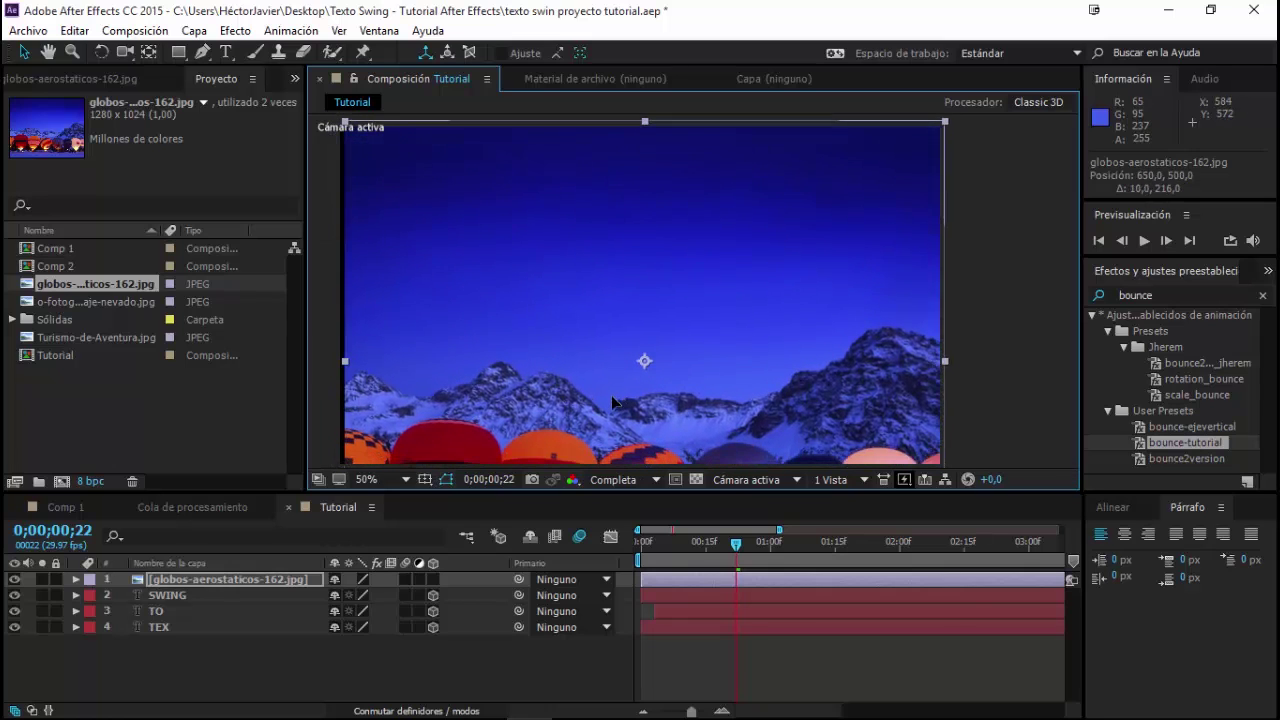
left_click(432, 581)
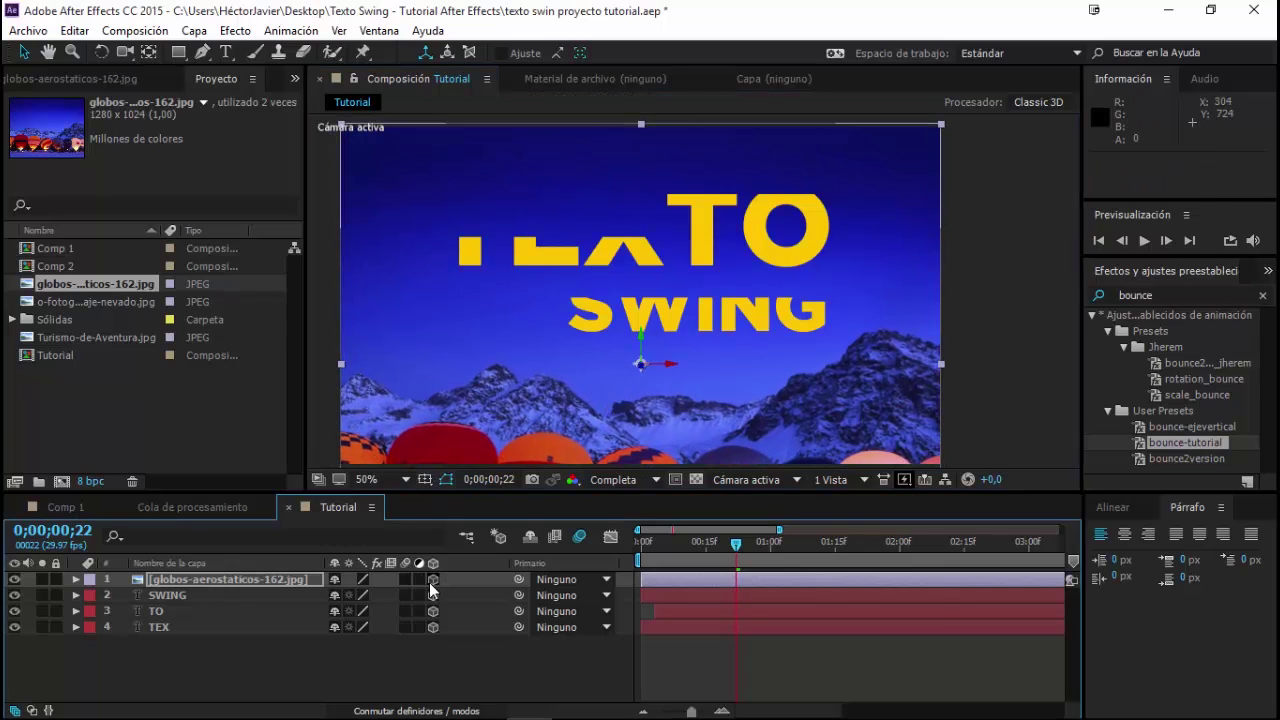
- Hide the three text layers, raise the balloons photo in the frame, and rewind to frame 0
left_click_drag(14, 595, 13, 637)
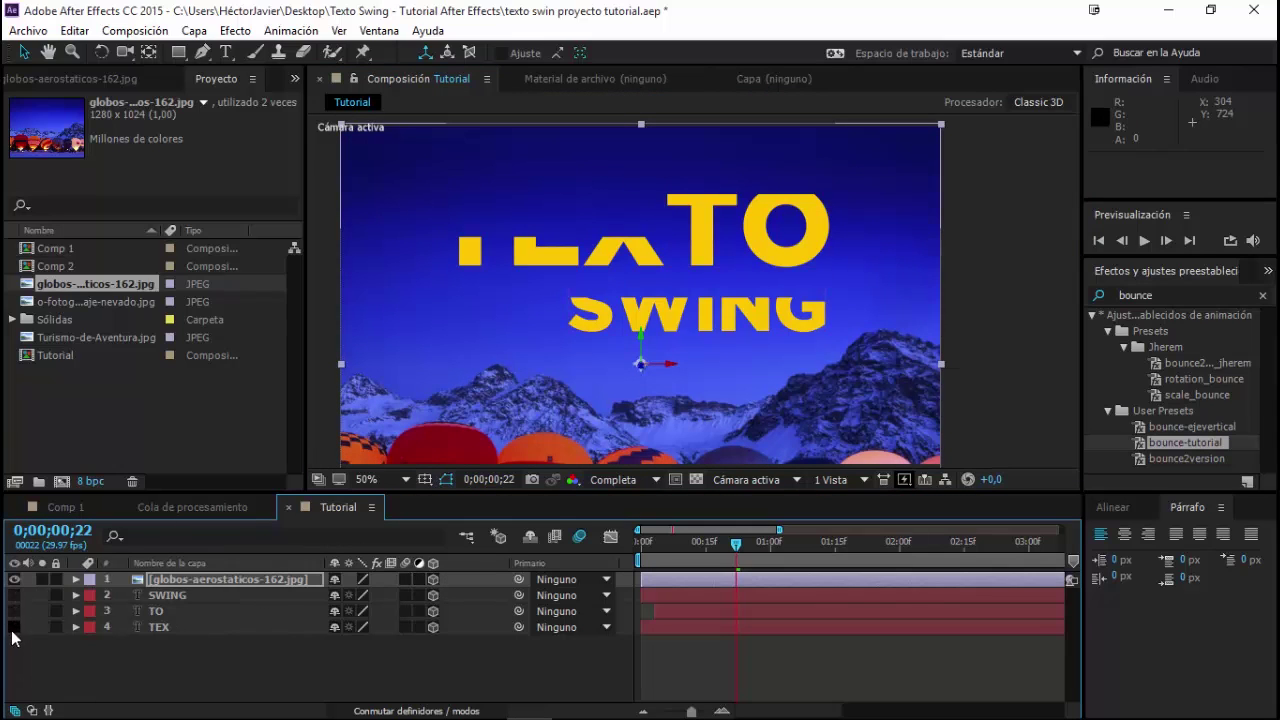
left_click(243, 585)
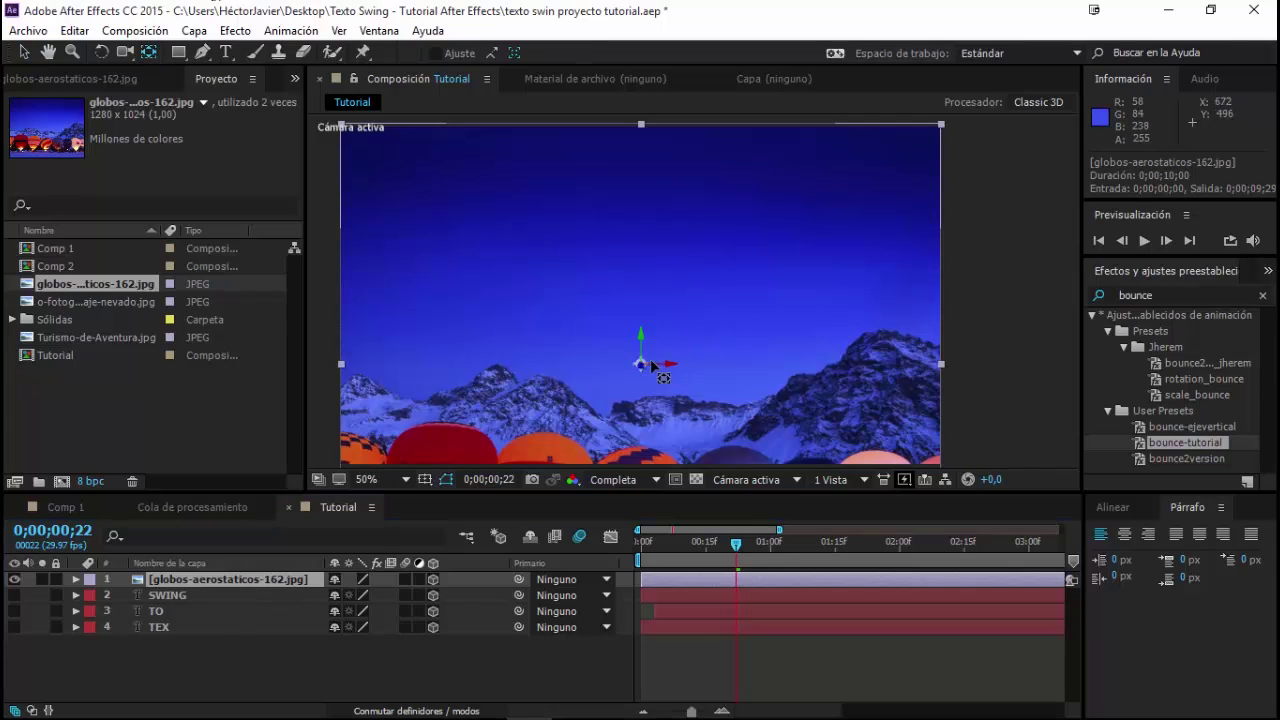
left_click_drag(652, 366, 643, 128)
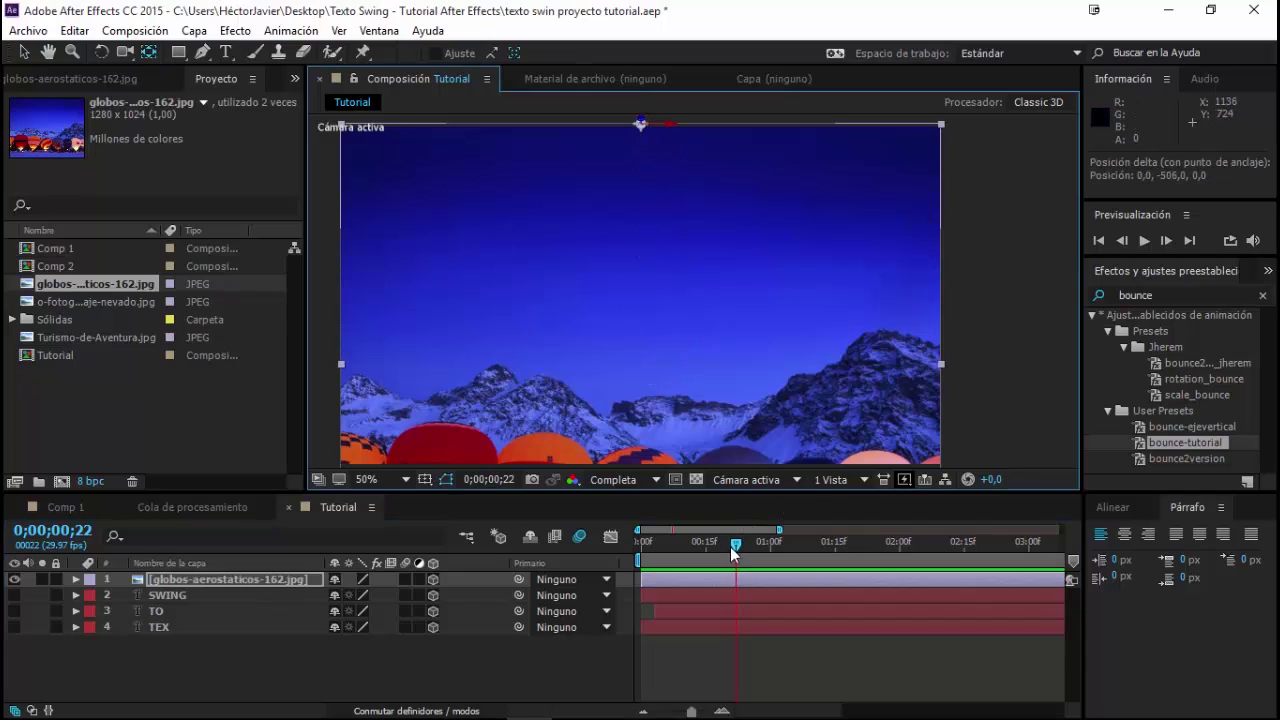
left_click(632, 544)
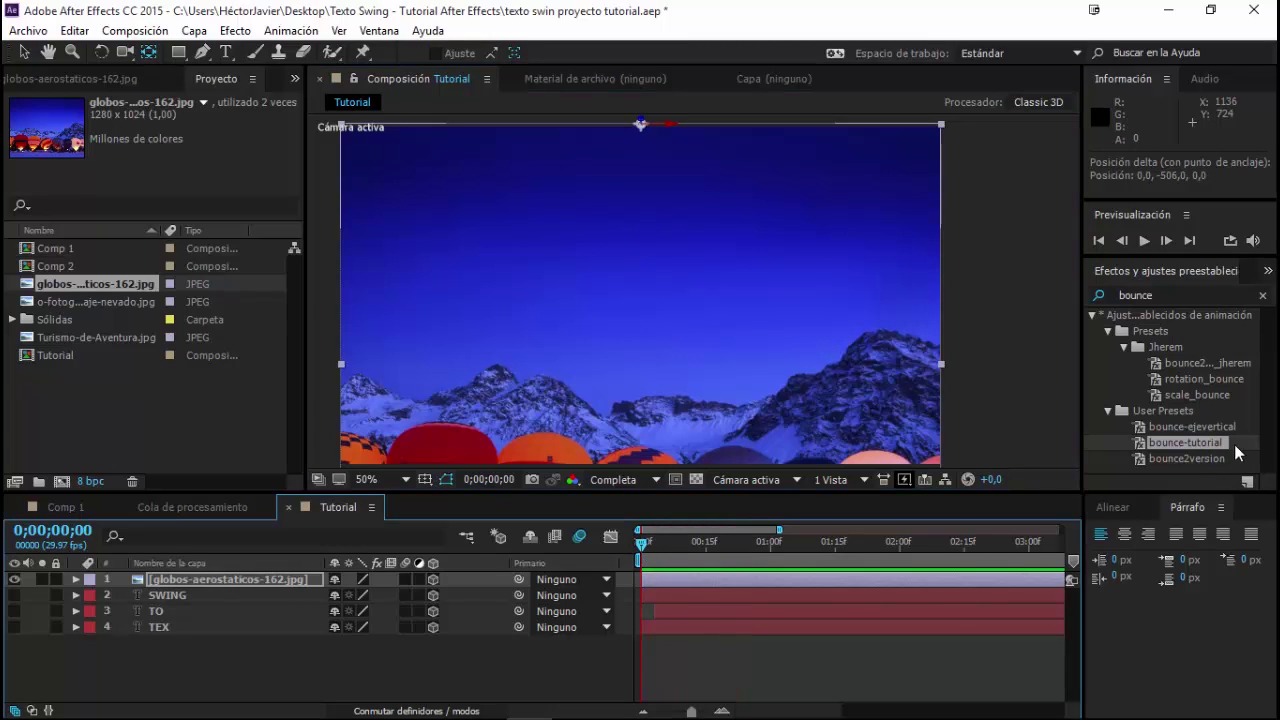
- Apply bounce-tutorial to the balloons photo and preview its swing through frame 13
double_click(1141, 445)
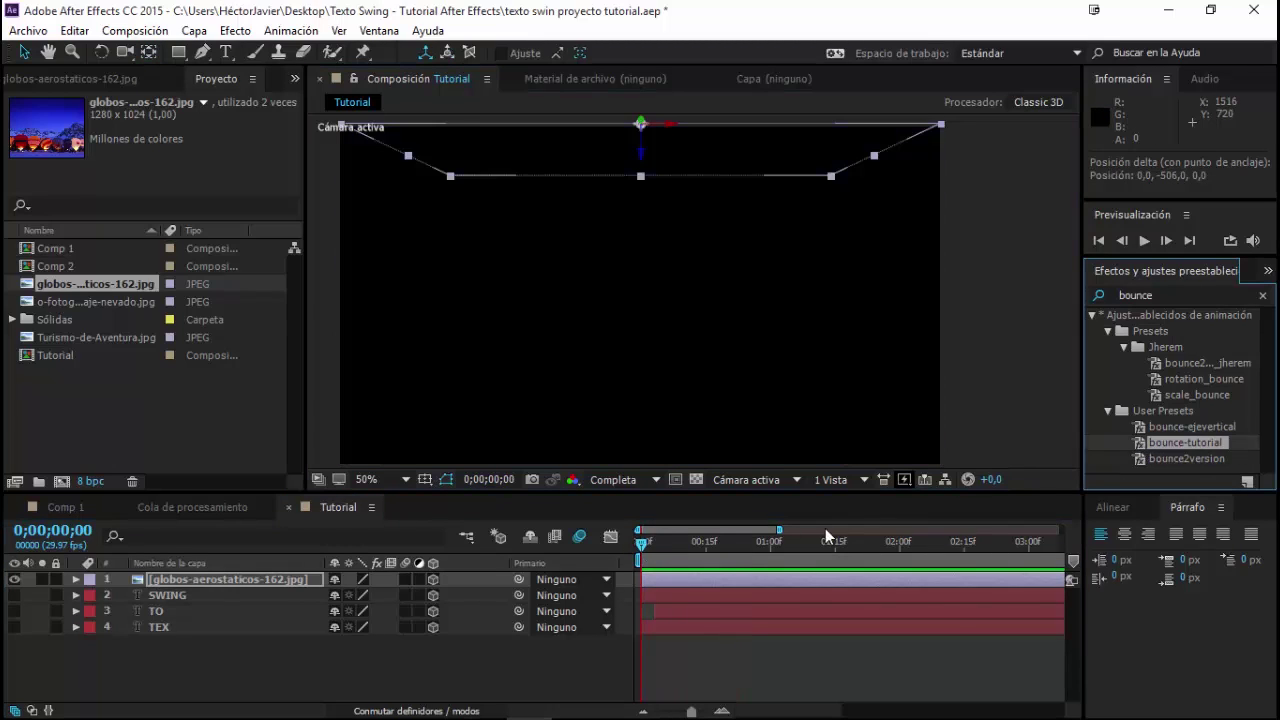
left_click(640, 544)
key("space")
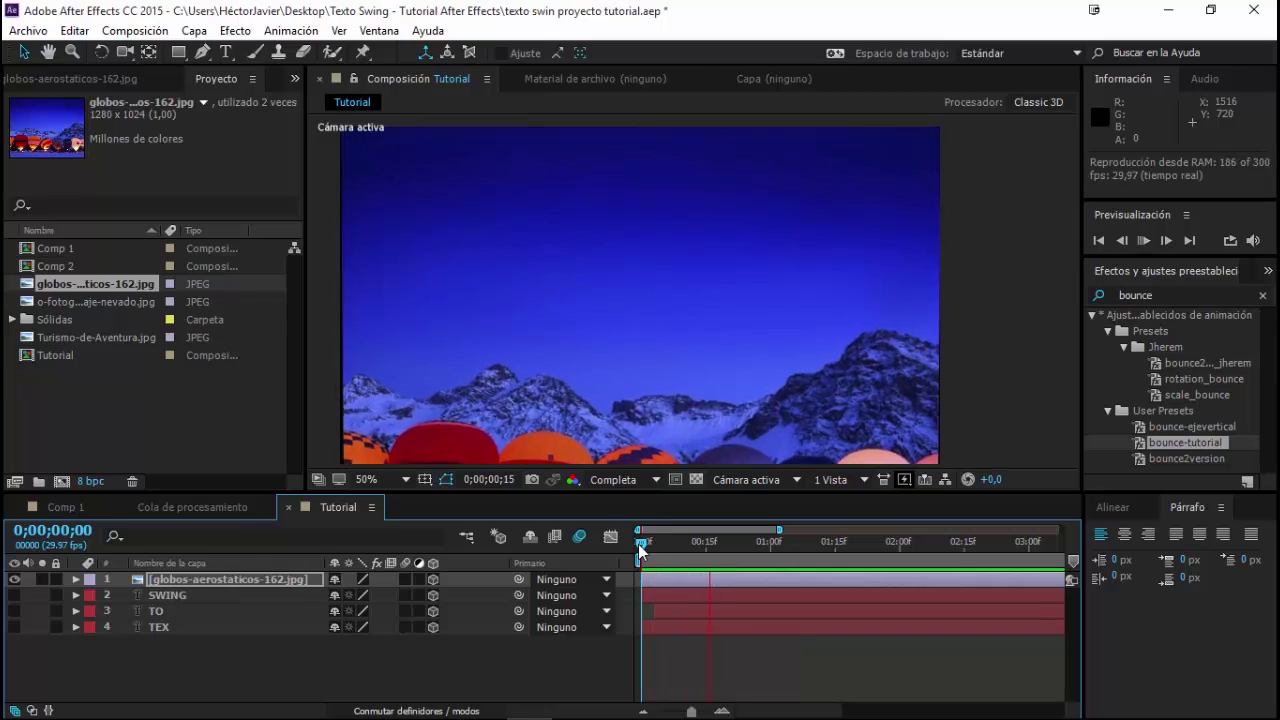
left_click_drag(643, 544, 699, 563)
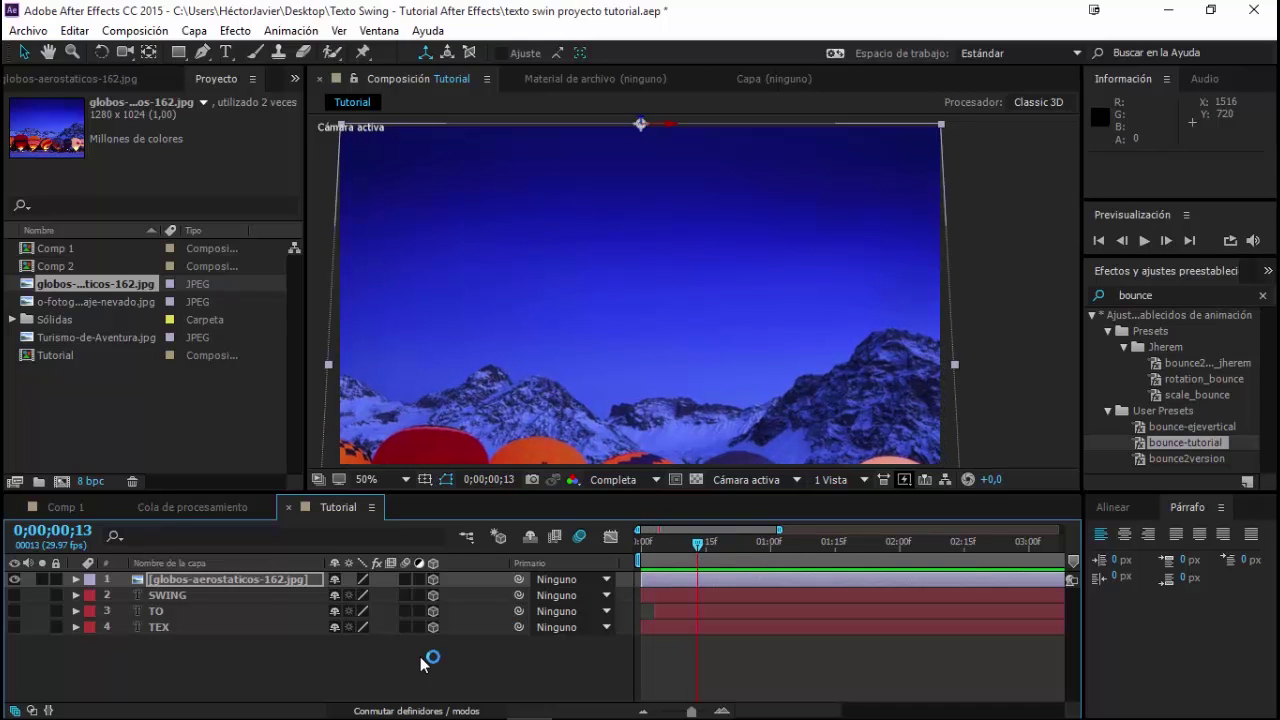
left_click(384, 687)
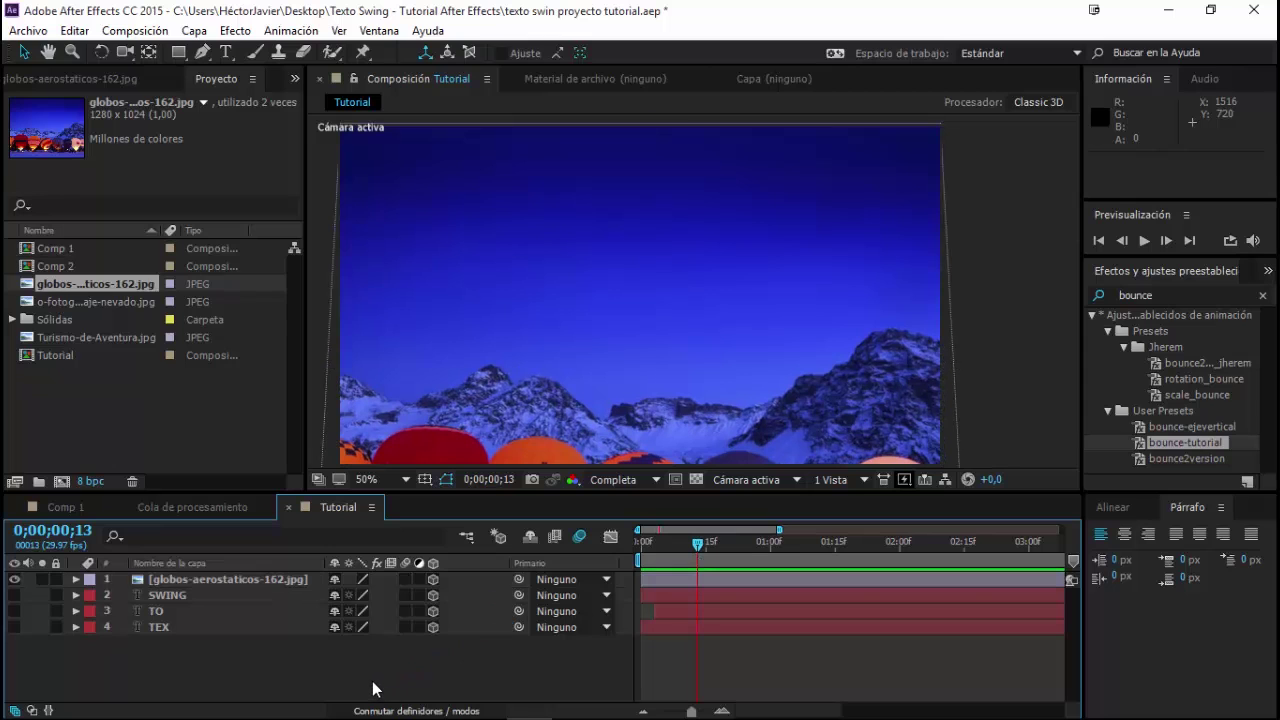
right_click(373, 687)
- Create a new 1280×720 blue solid layer named 'Sólido Azul marino 1'
mouse_move(410, 502)
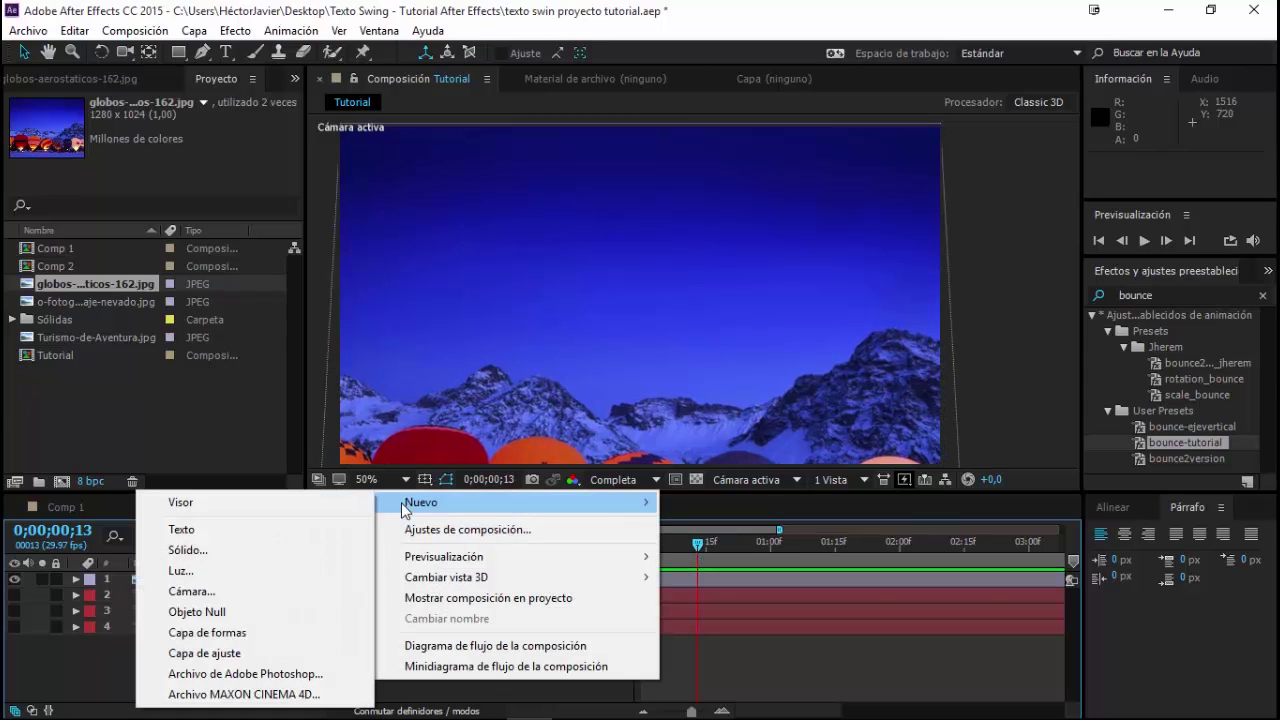
left_click(185, 550)
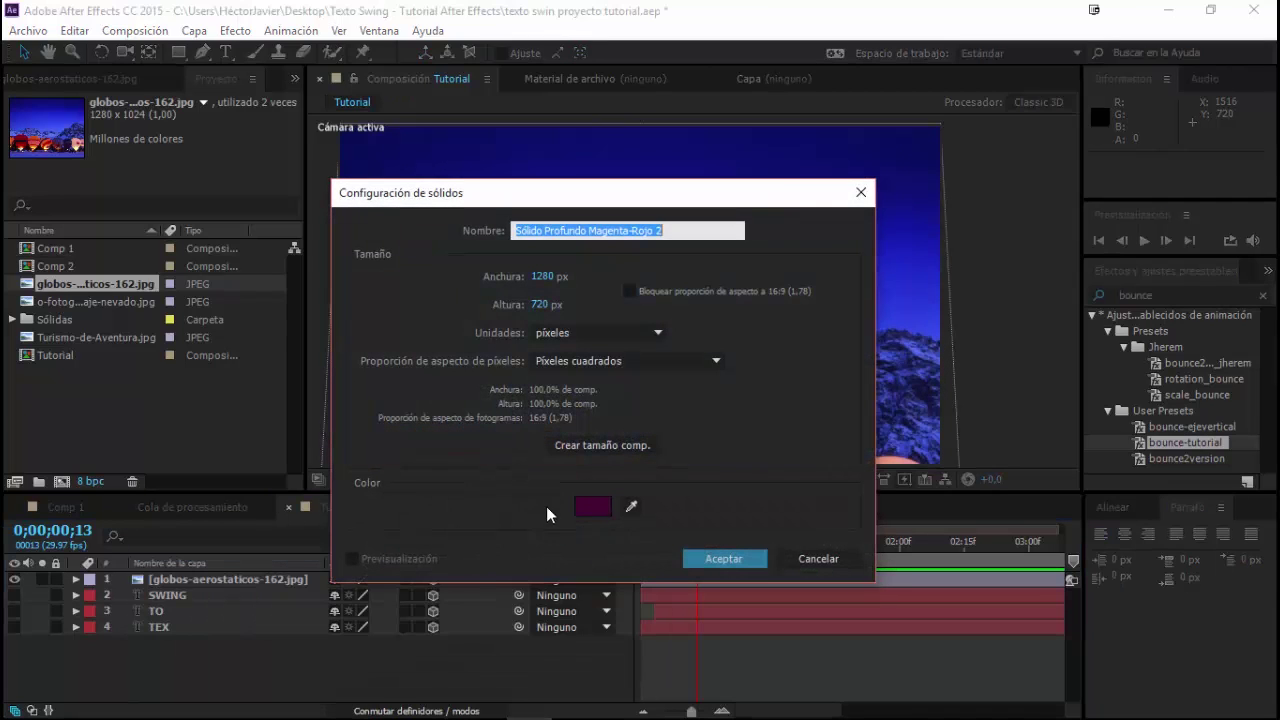
left_click(594, 506)
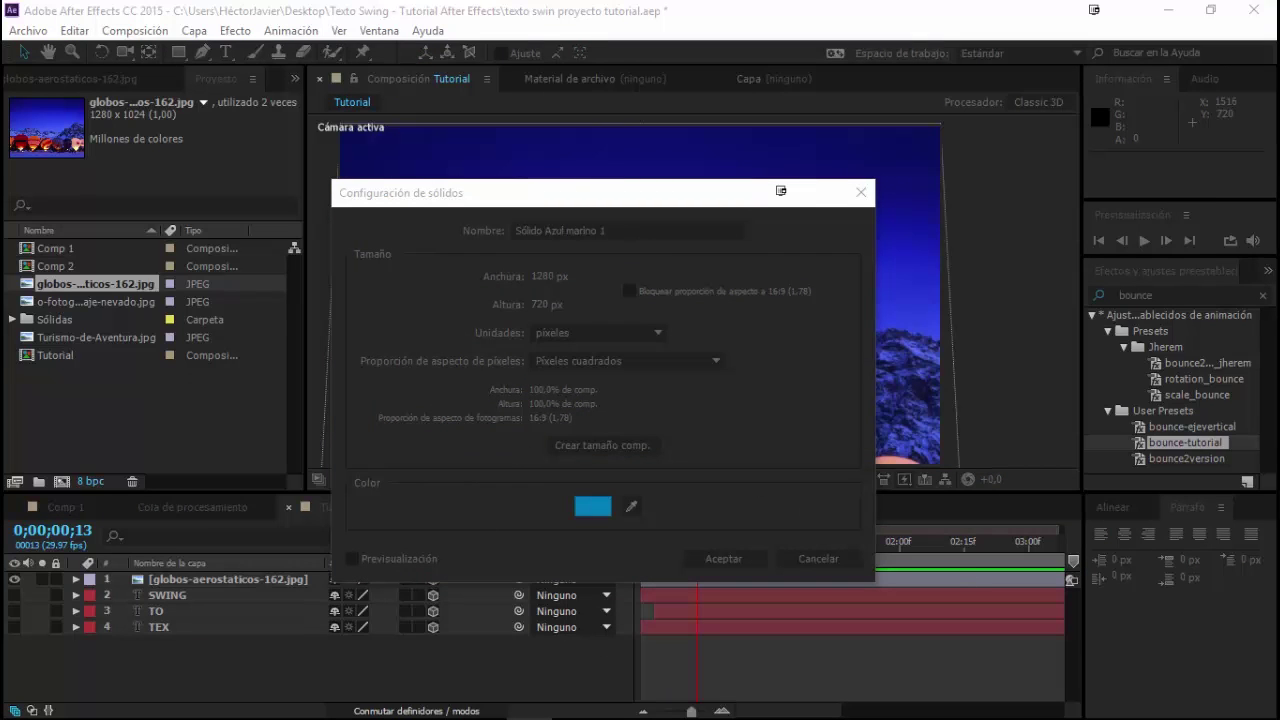
left_click(720, 558)
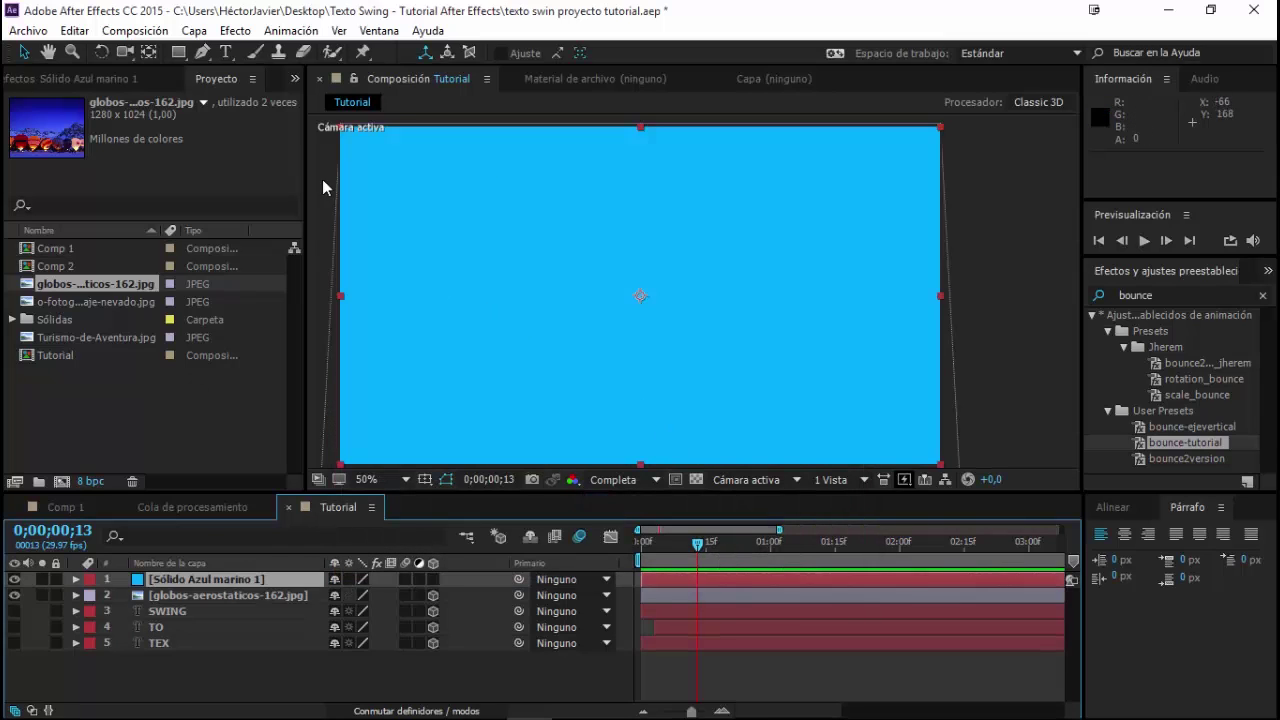
- Shrink the solid to about half width and 41% height, make it 3D, and pivot it at its top edge
left_click_drag(640, 130, 640, 227)
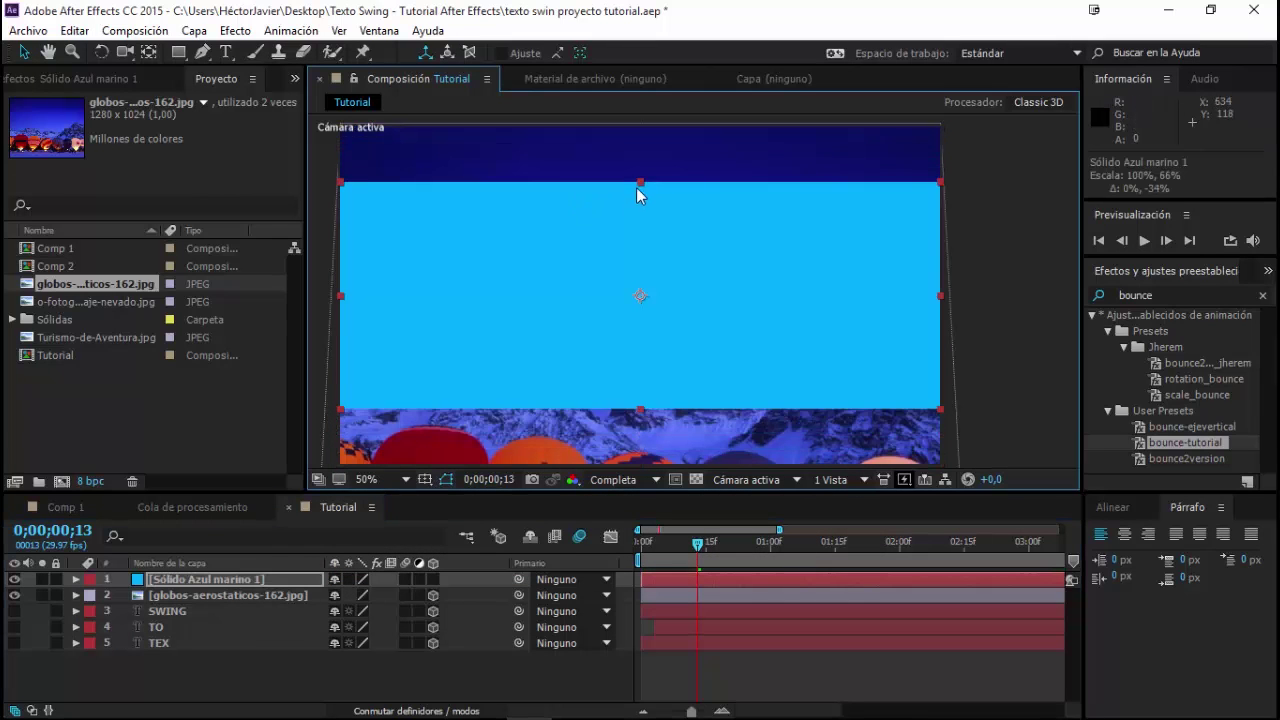
left_click_drag(940, 296, 795, 296)
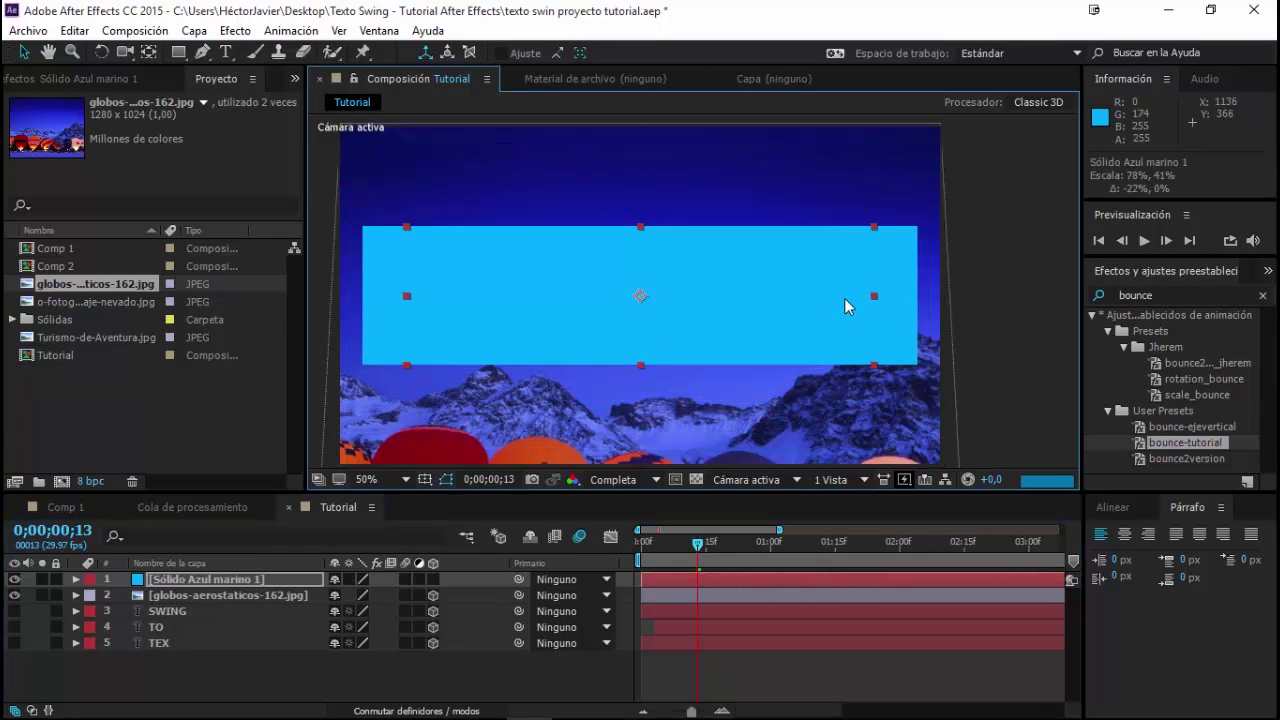
left_click(432, 580)
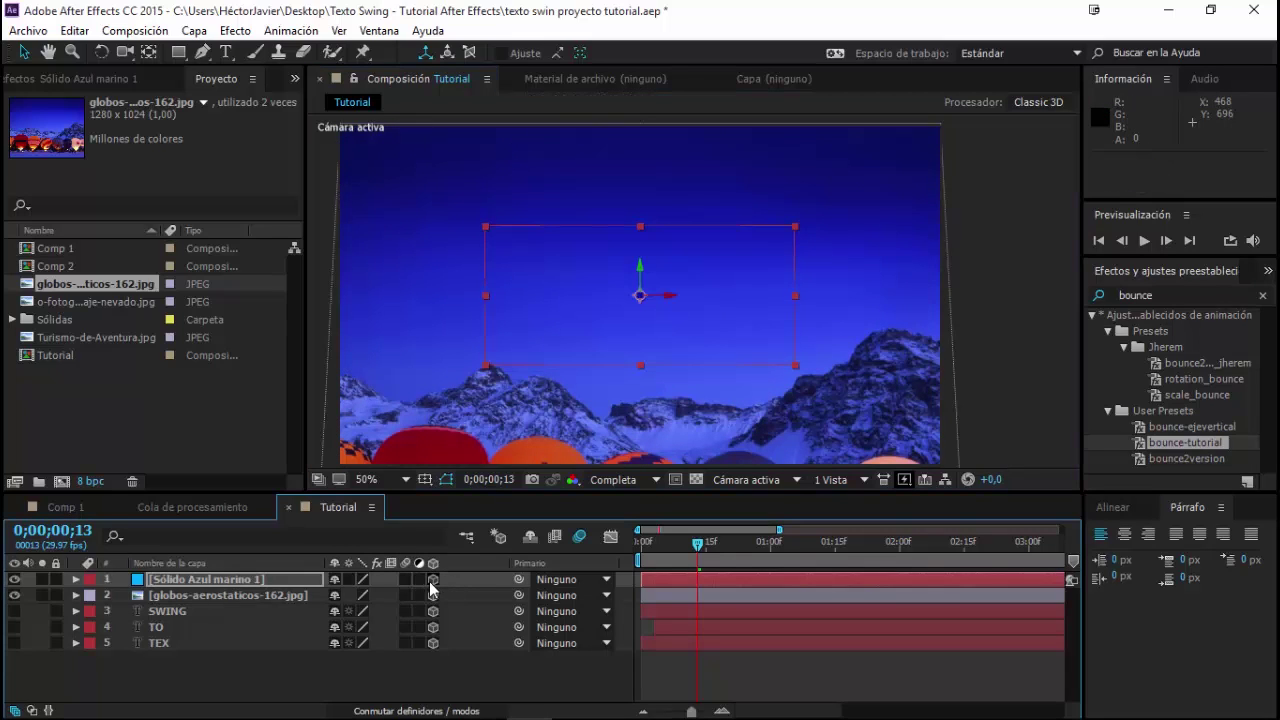
left_click(196, 584)
left_click(14, 595)
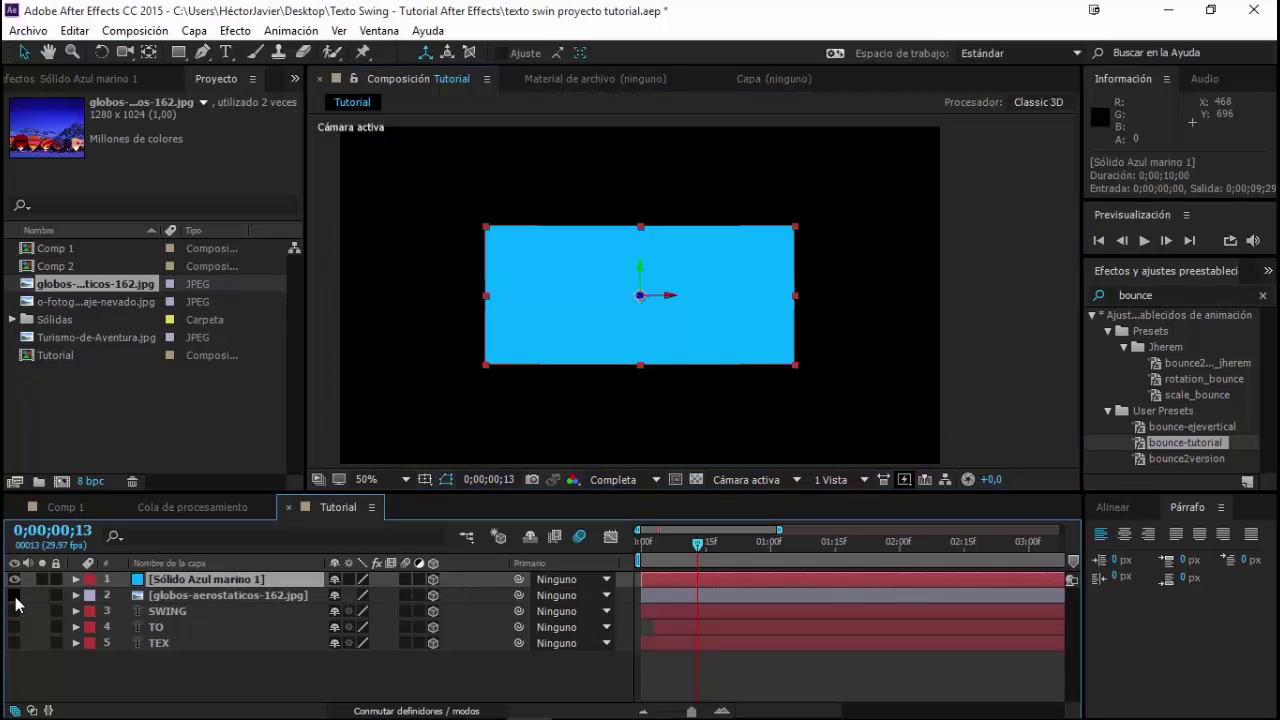
left_click(148, 52)
left_click_drag(641, 296, 641, 227)
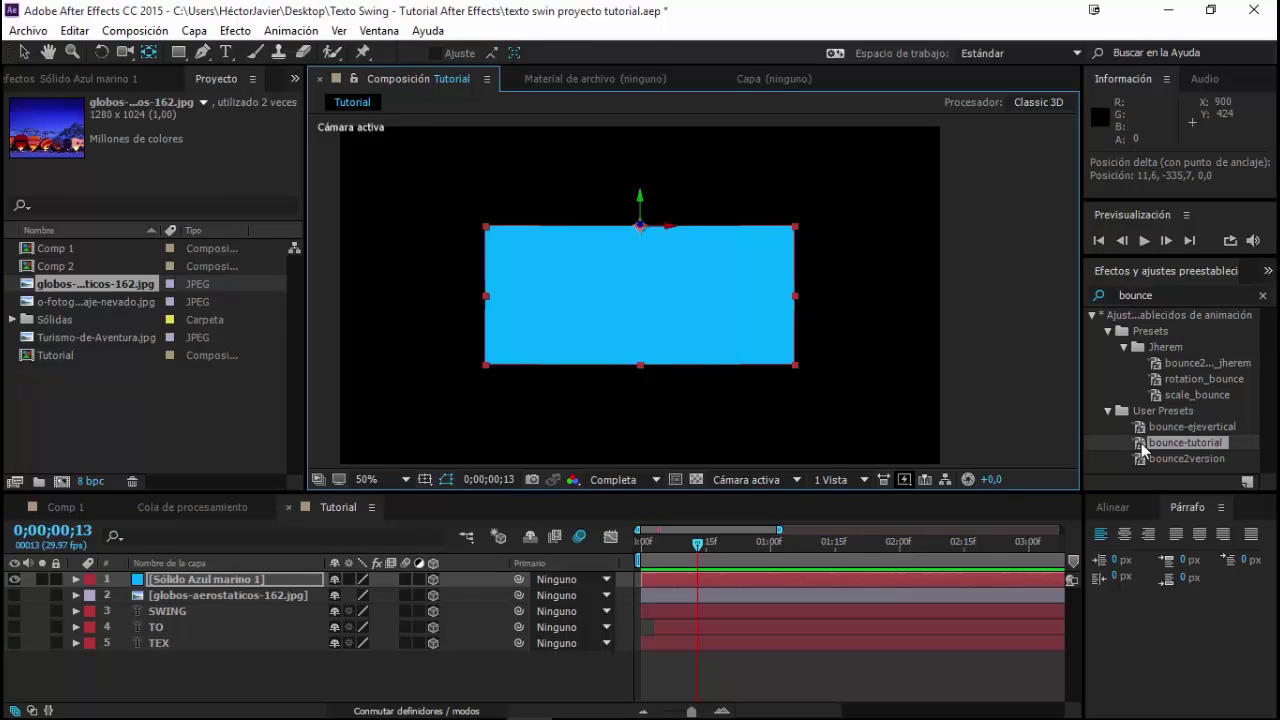
- Apply bounce-tutorial to the blue solid and preview its swing through frame 15
left_click_drag(1132, 442, 689, 557)
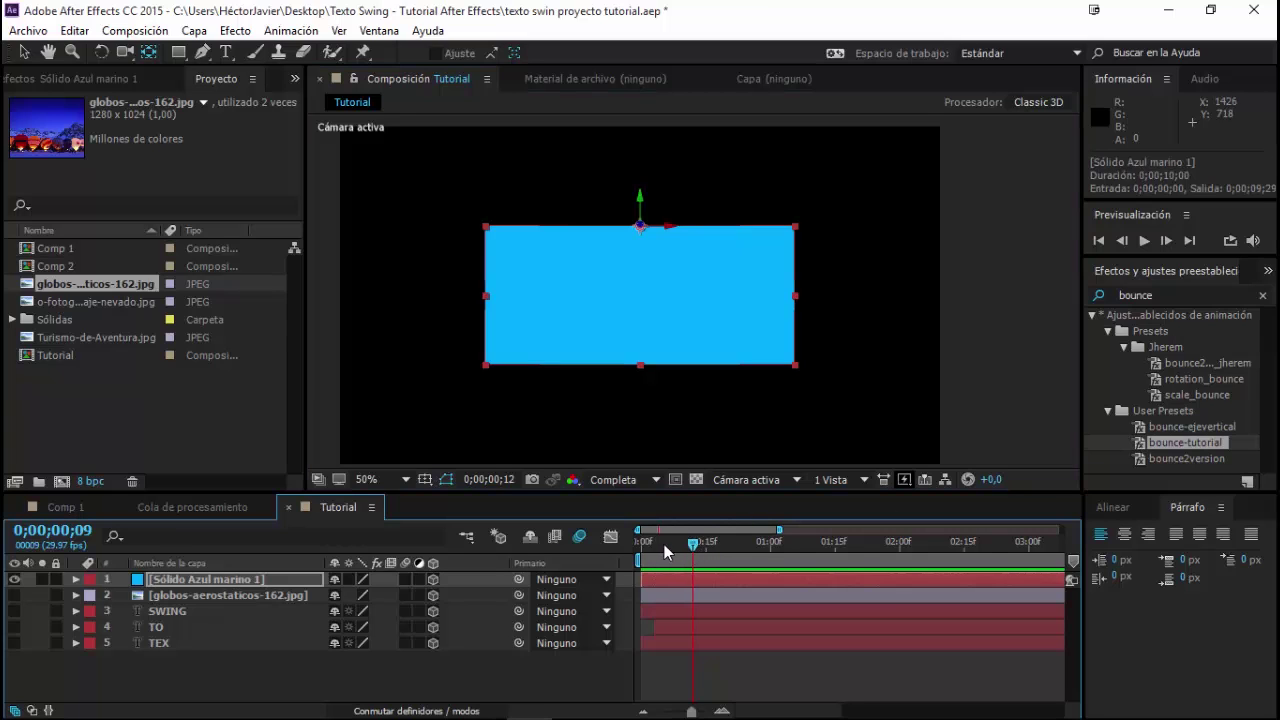
key("Home")
key("space")
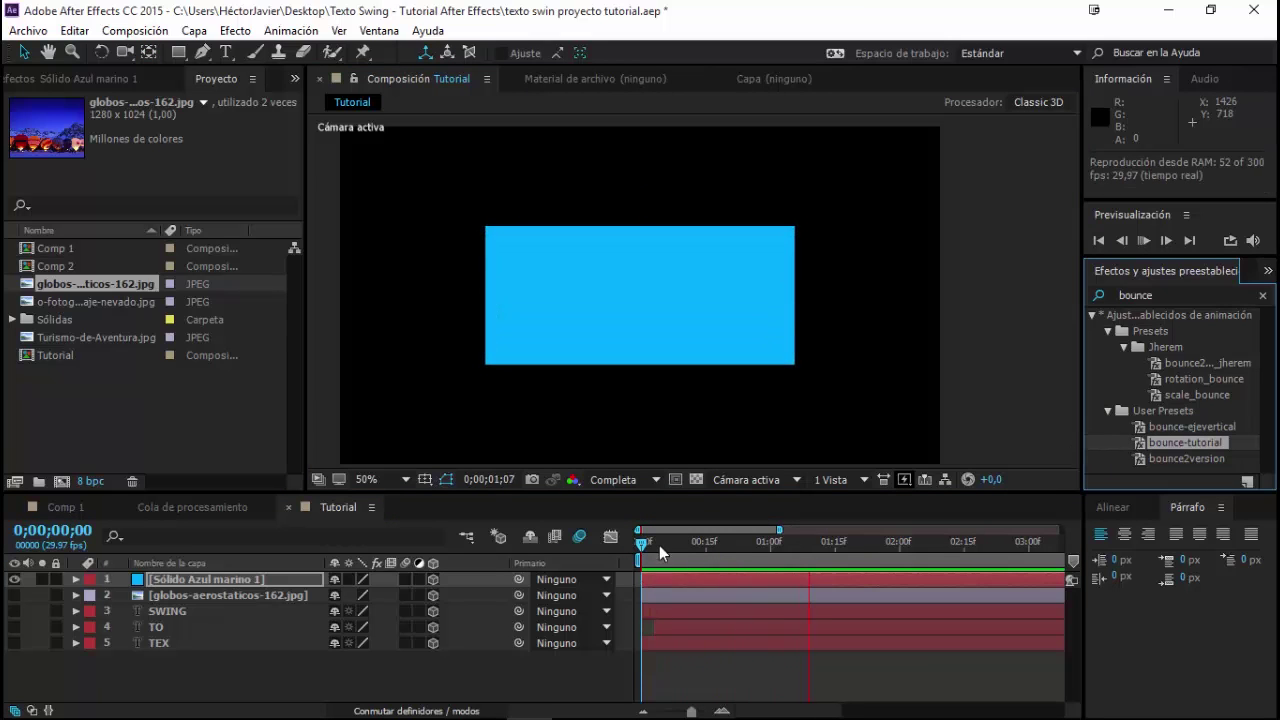
key("space")
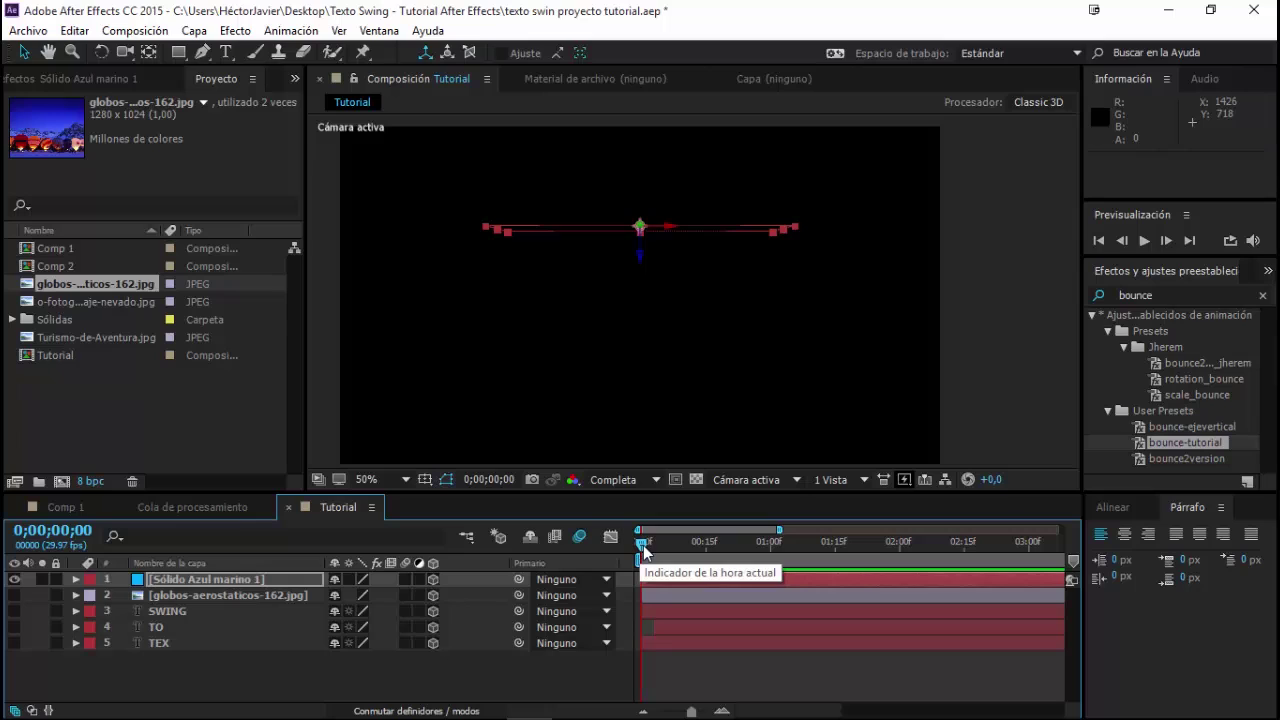
left_click_drag(645, 550, 706, 545)
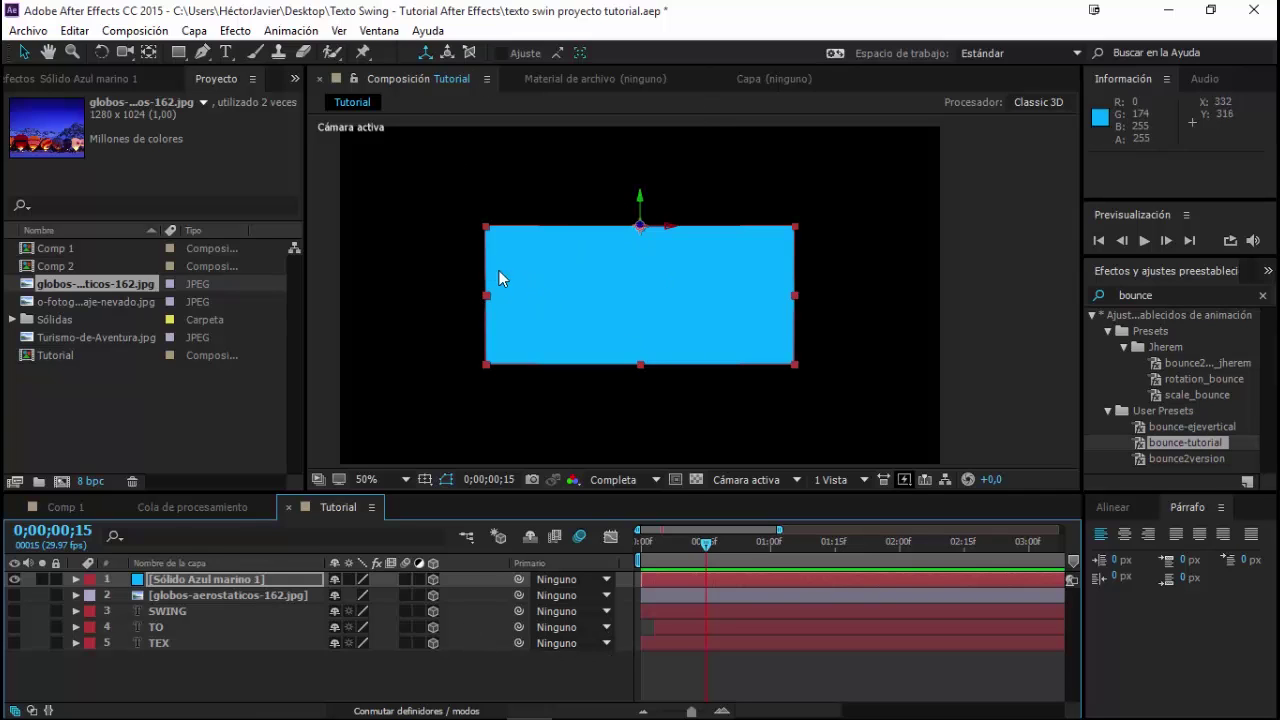
left_click_drag(708, 543, 689, 543)
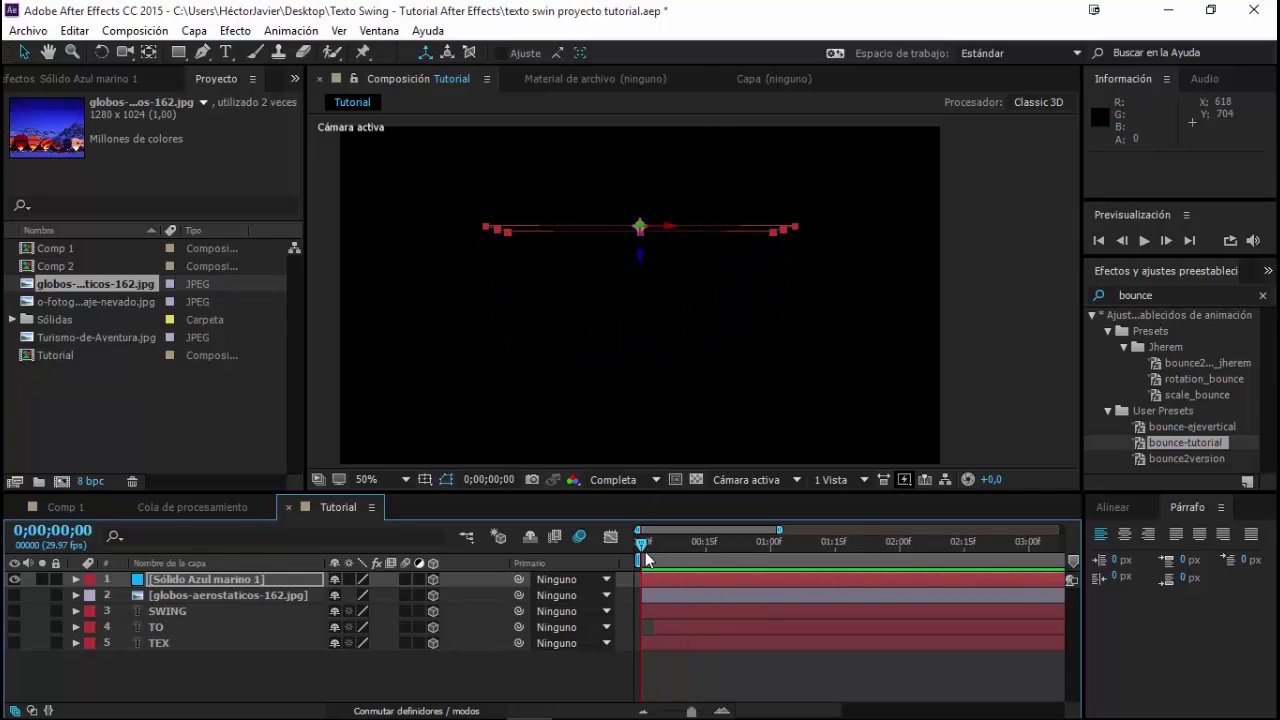
mouse_move(677, 560)
left_mouse_down()
mouse_move(634, 585)
mouse_move(693, 580)
left_mouse_up()
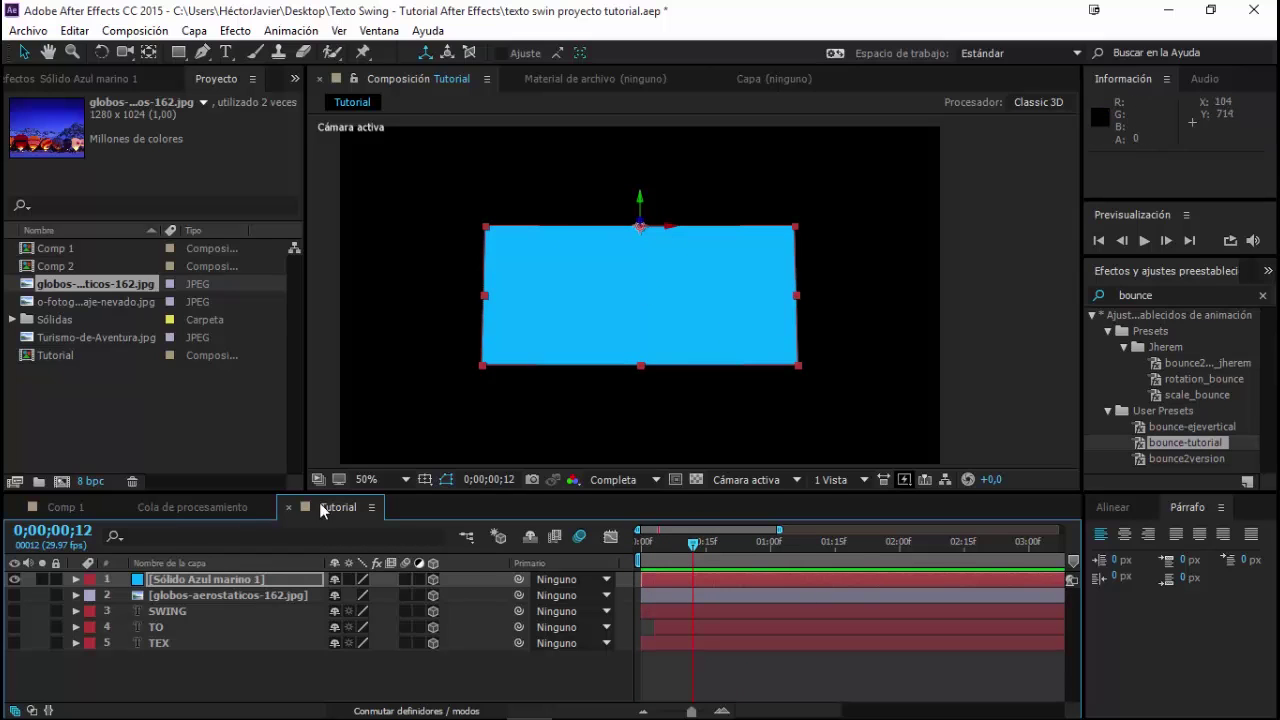
left_click(260, 670)
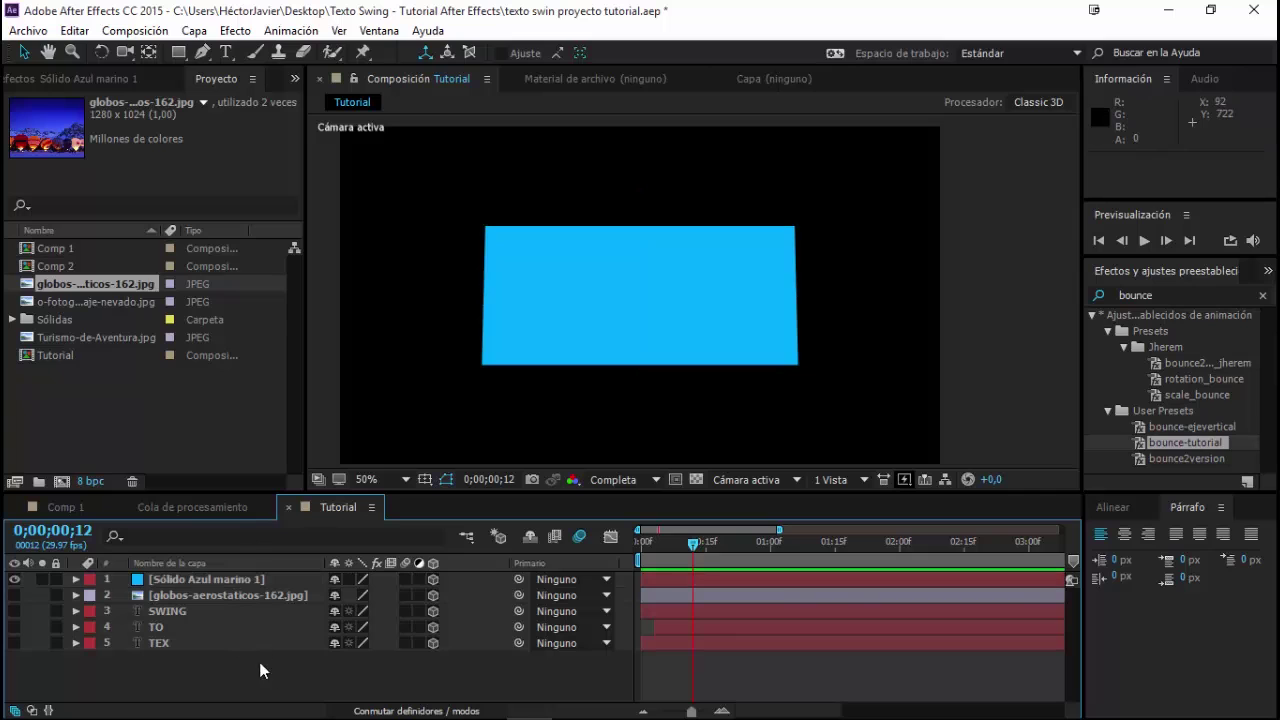
- Hide the first blue solid and add a new blue solid scaled to about 51%×40%
left_click(15, 580)
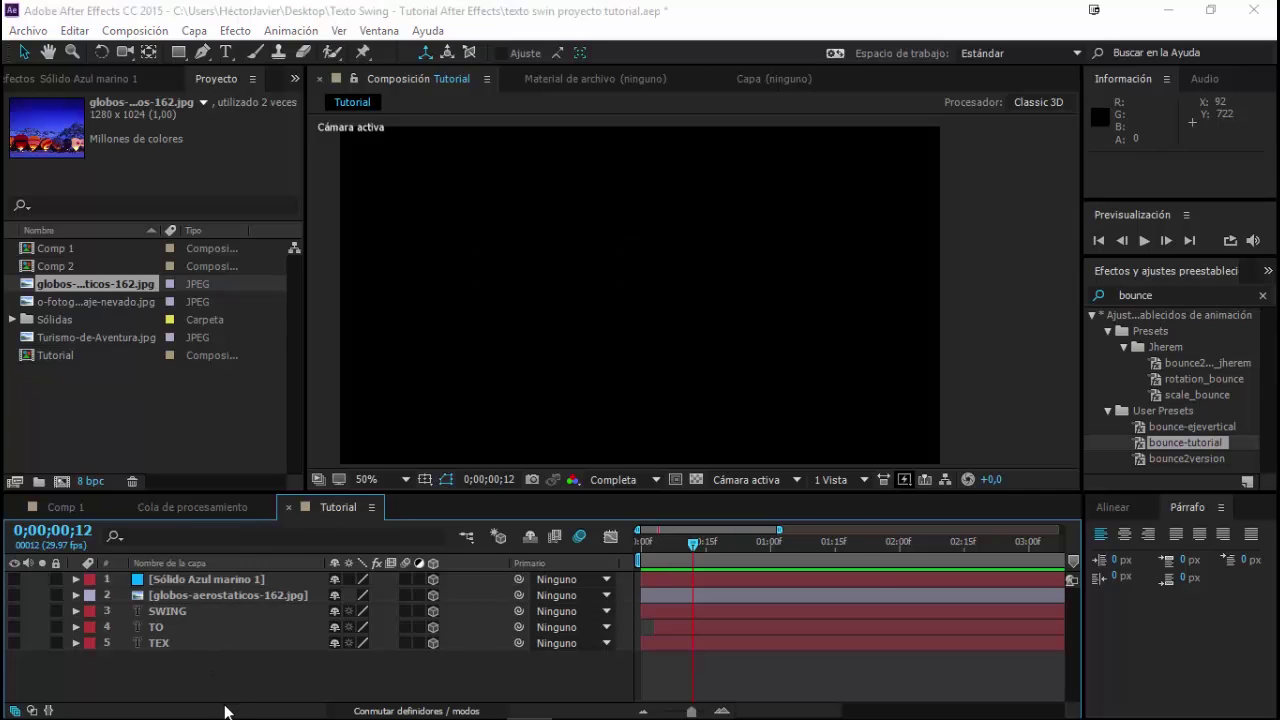
key("ctrl+y")
key("Return")
left_click_drag(940, 128, 794, 229)
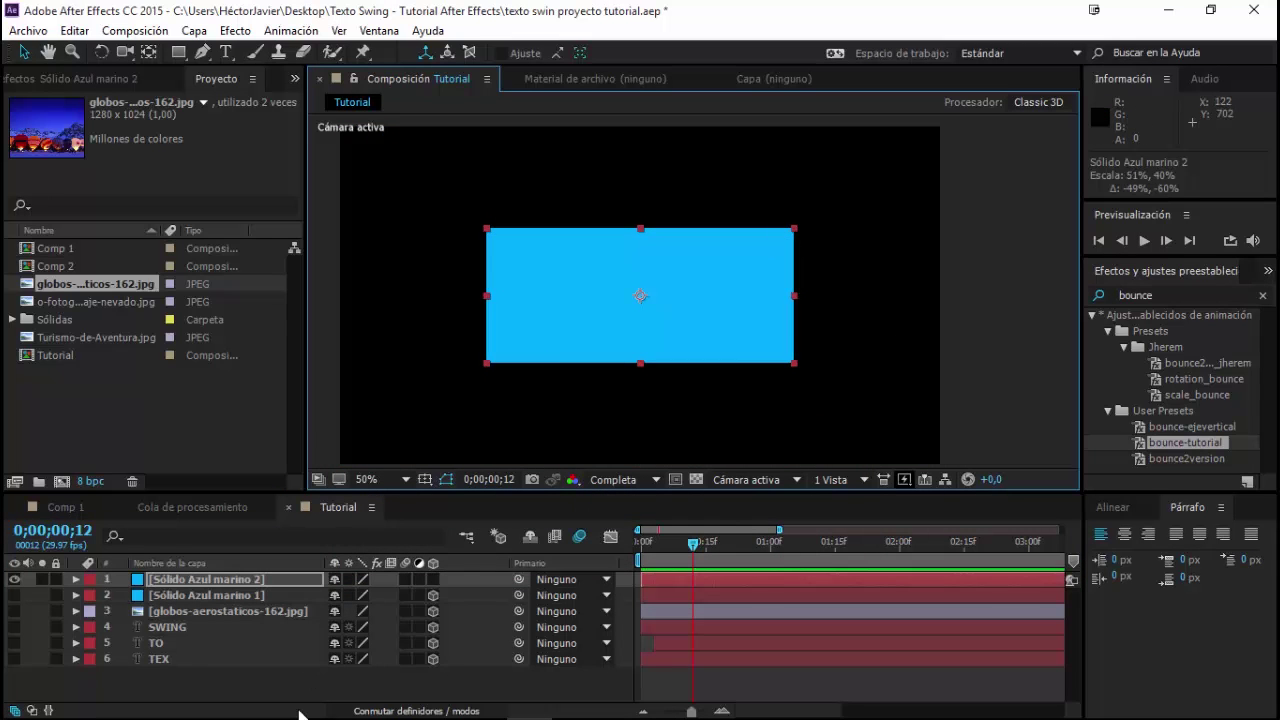
- Make the new solid 3D and move its anchor point to its left edge with Pan Behind
left_click(433, 579)
left_click(235, 579)
left_click(148, 52)
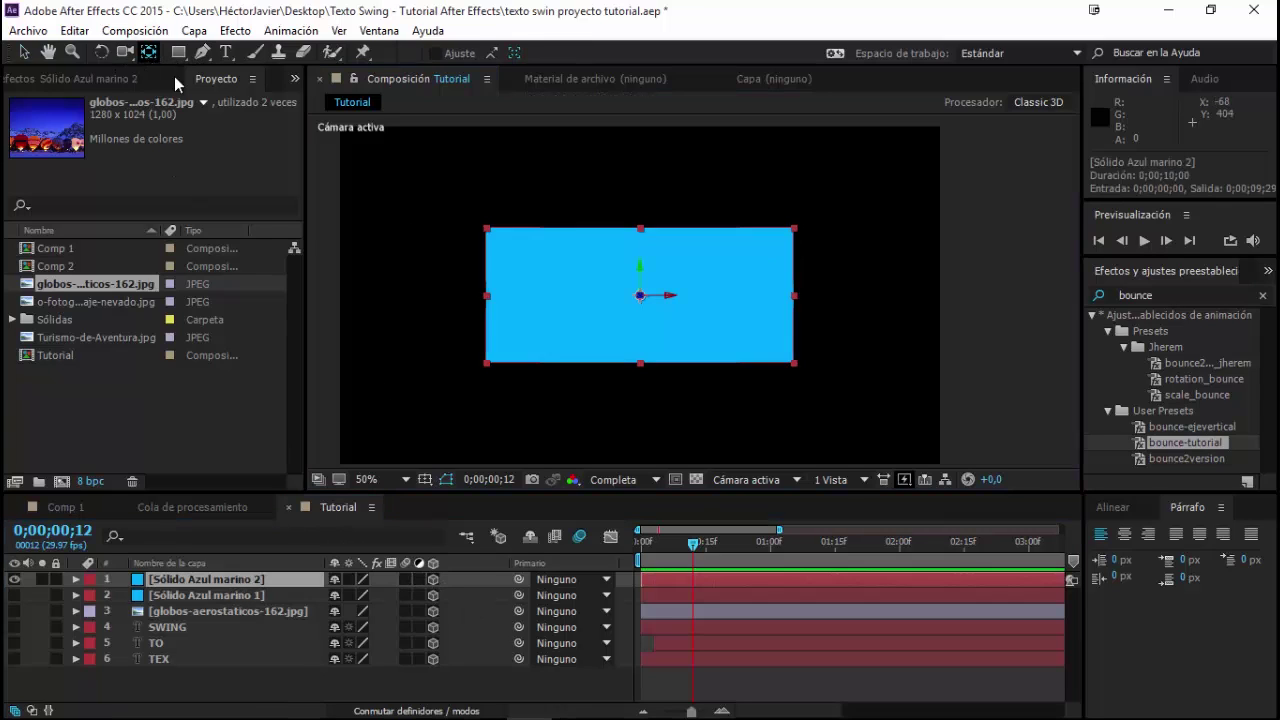
left_click_drag(640, 296, 486, 298)
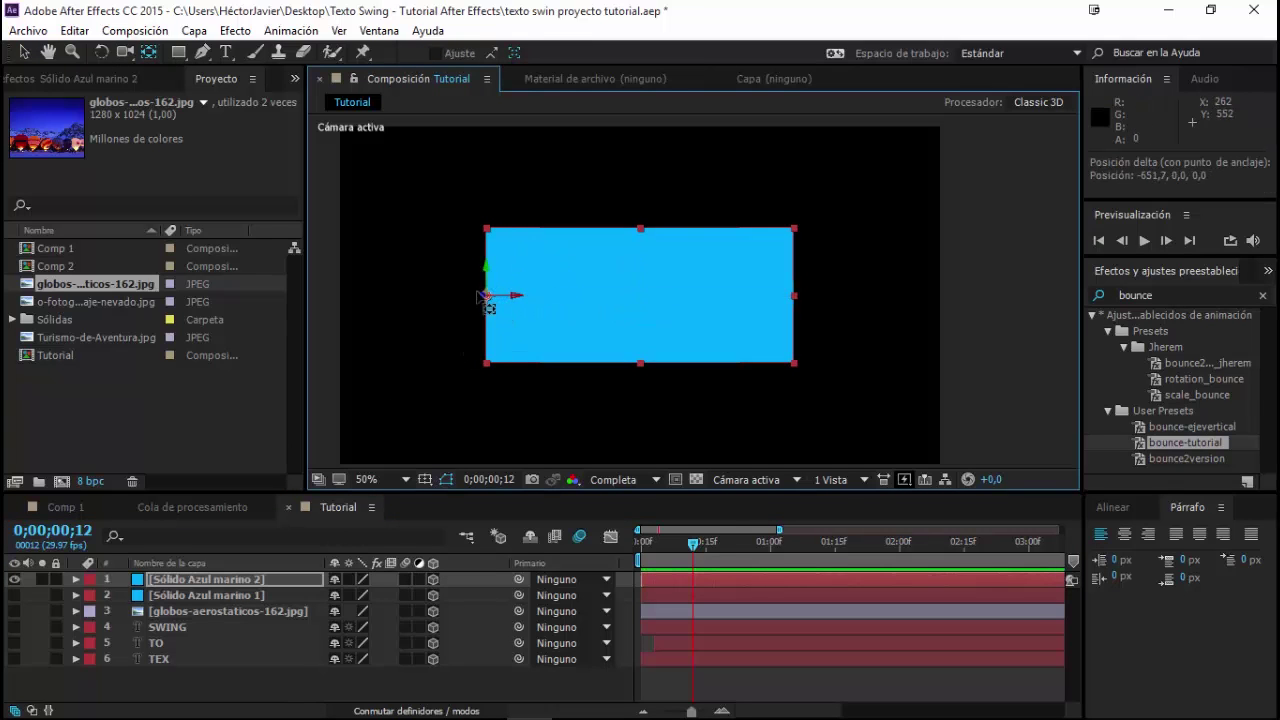
left_click(252, 584)
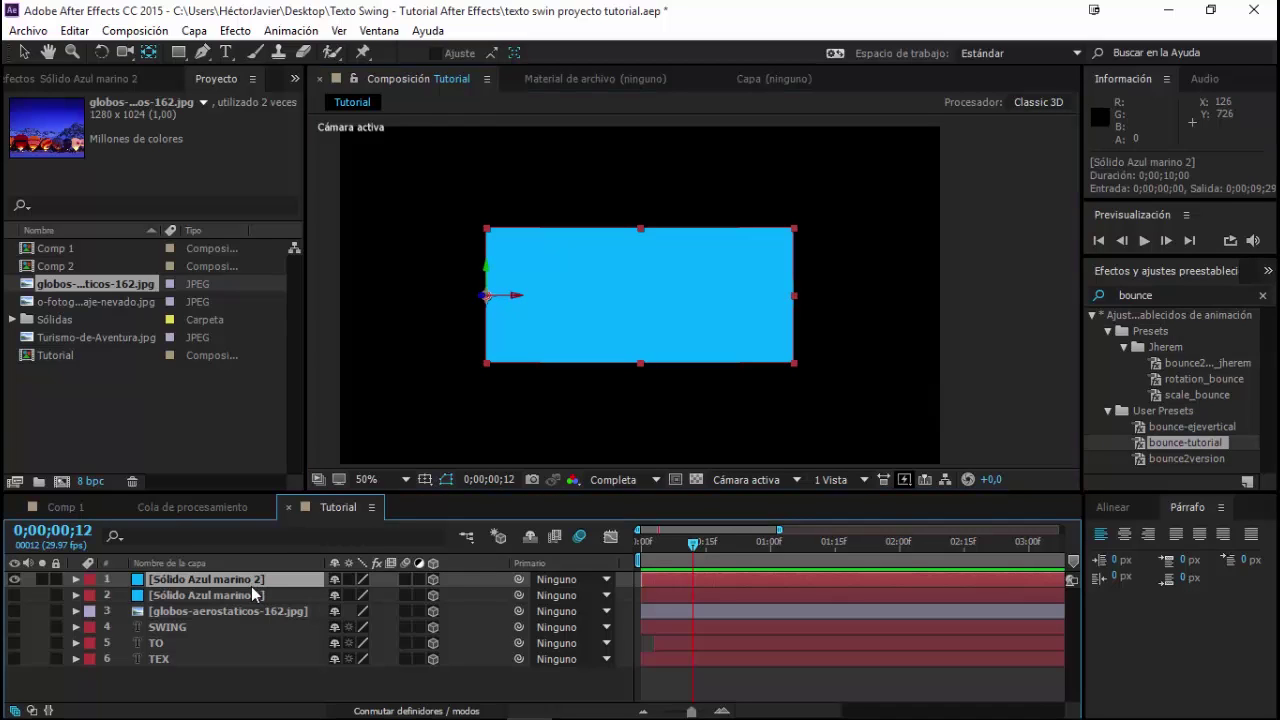
- Keyframe the new solid's Y rotation, starting at -39° on frame 0
key("r")
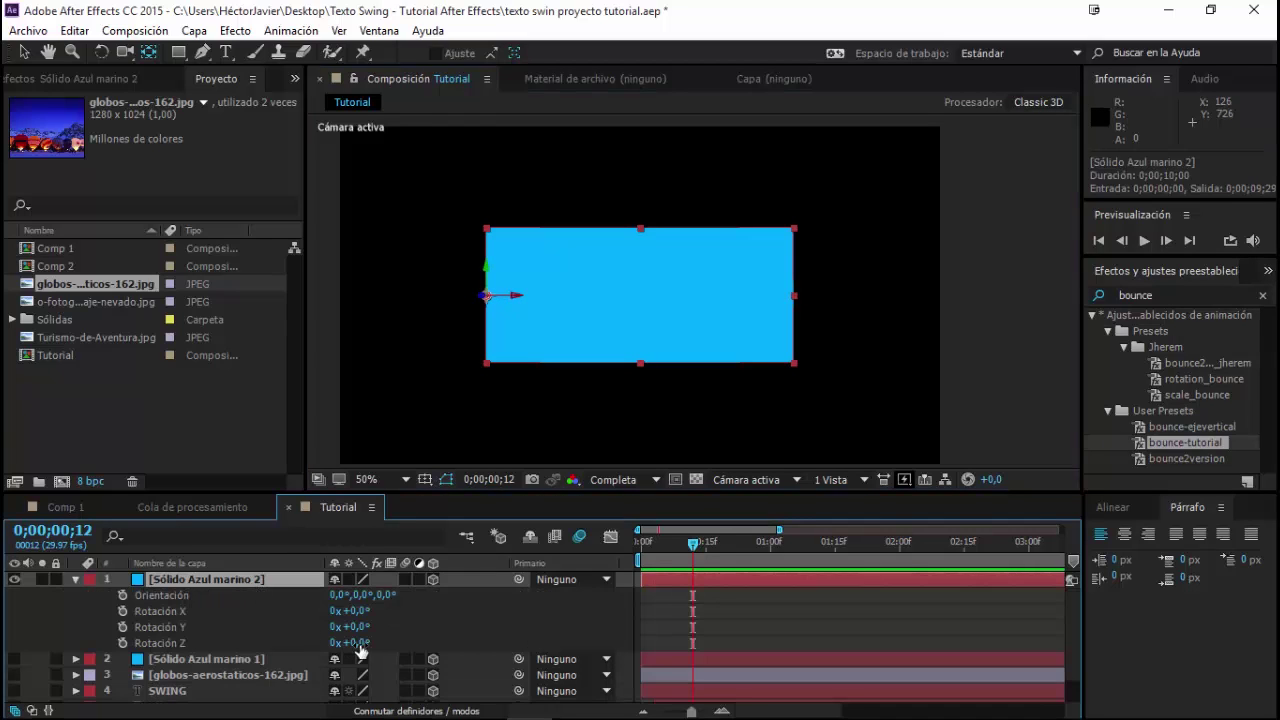
mouse_move(360, 626)
left_mouse_down()
mouse_move(396, 626)
mouse_move(409, 641)
left_mouse_up()
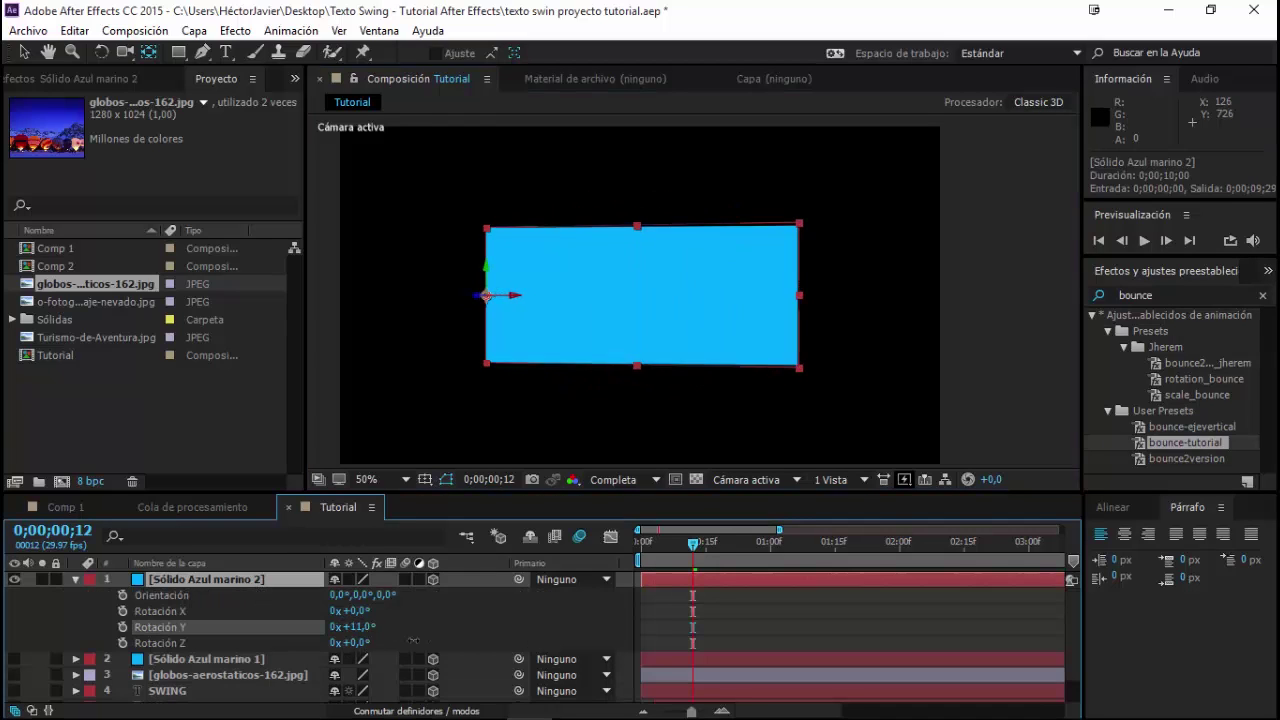
key("ctrl+z")
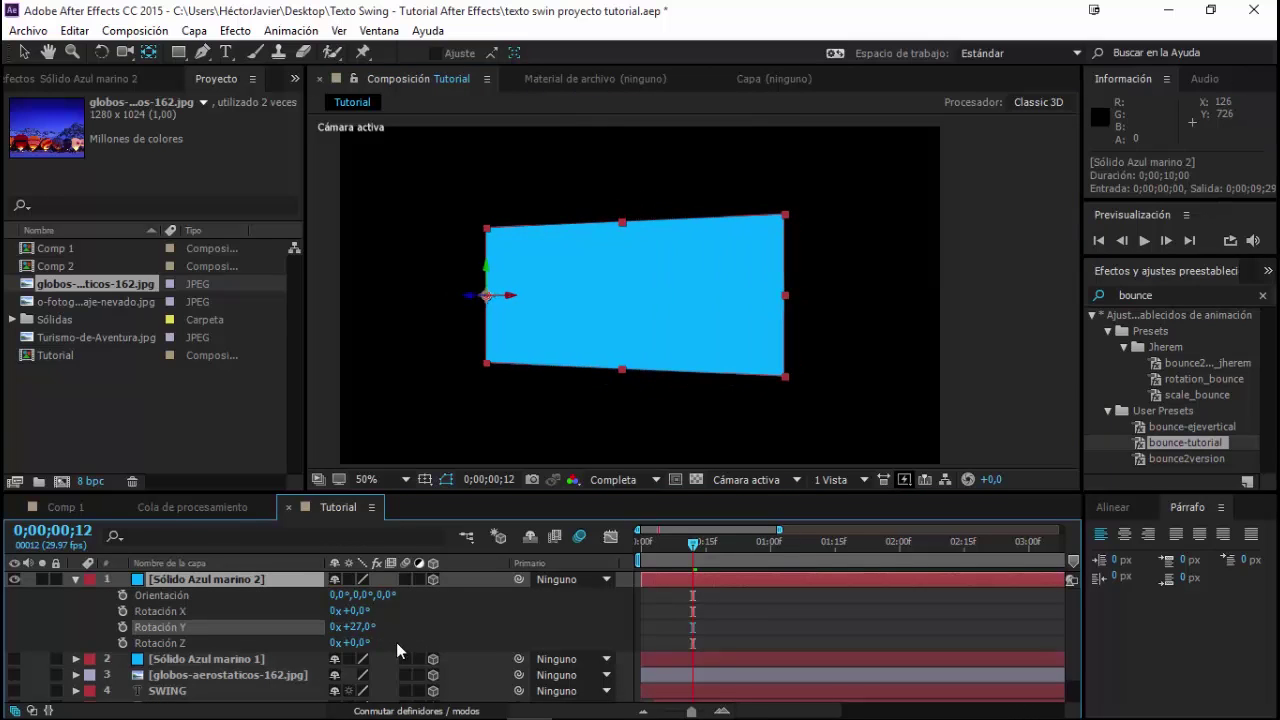
mouse_move(360, 610)
left_mouse_down()
mouse_move(456, 627)
mouse_move(380, 630)
mouse_move(395, 638)
mouse_move(383, 660)
left_mouse_up()
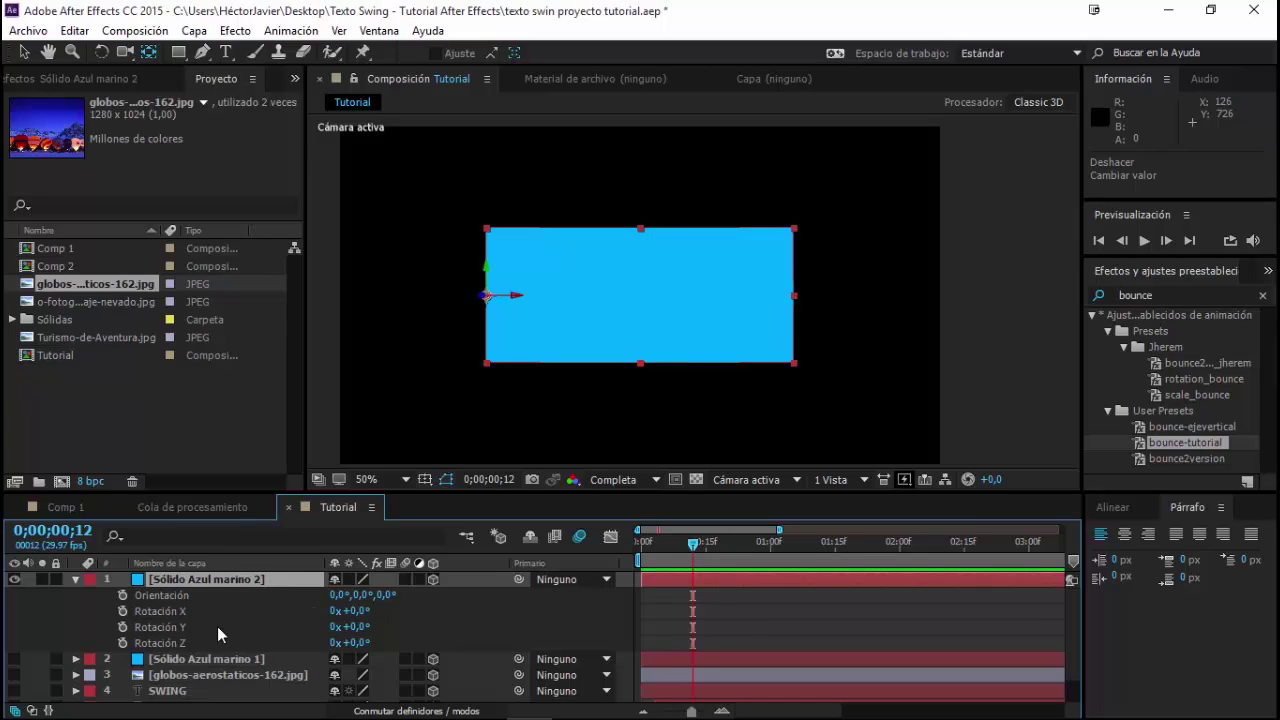
left_click(122, 627)
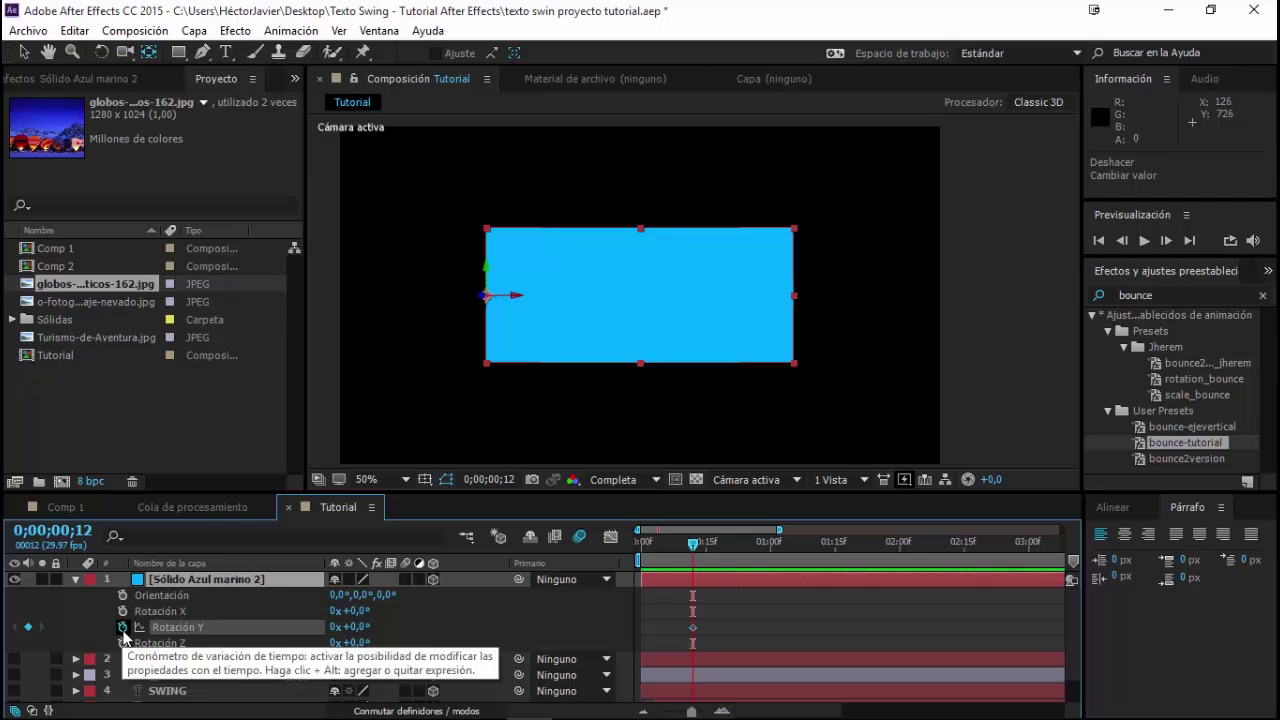
left_click_drag(695, 548, 625, 552)
mouse_move(357, 627)
left_mouse_down()
mouse_move(313, 629)
mouse_move(301, 648)
left_mouse_up()
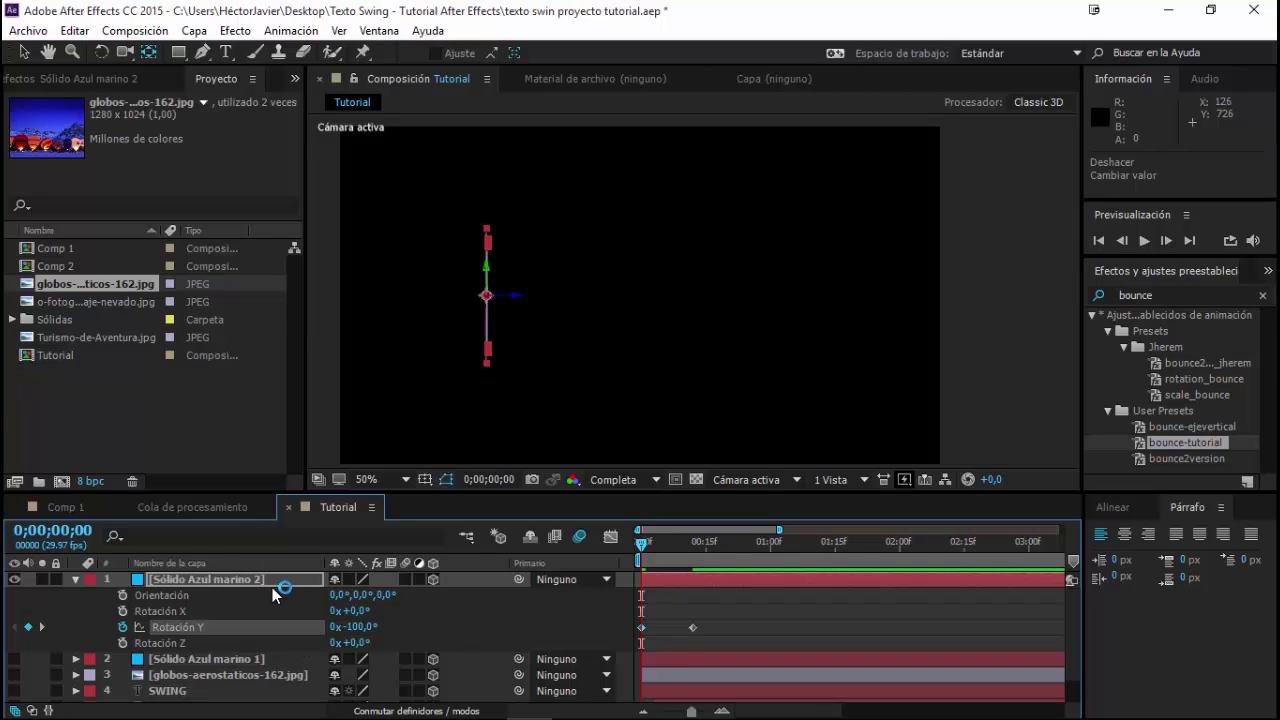
- Keyframe Sólido Azul marino 2's opacity to fade in from 0% to 100%
left_click(208, 580)
key("shift+t")
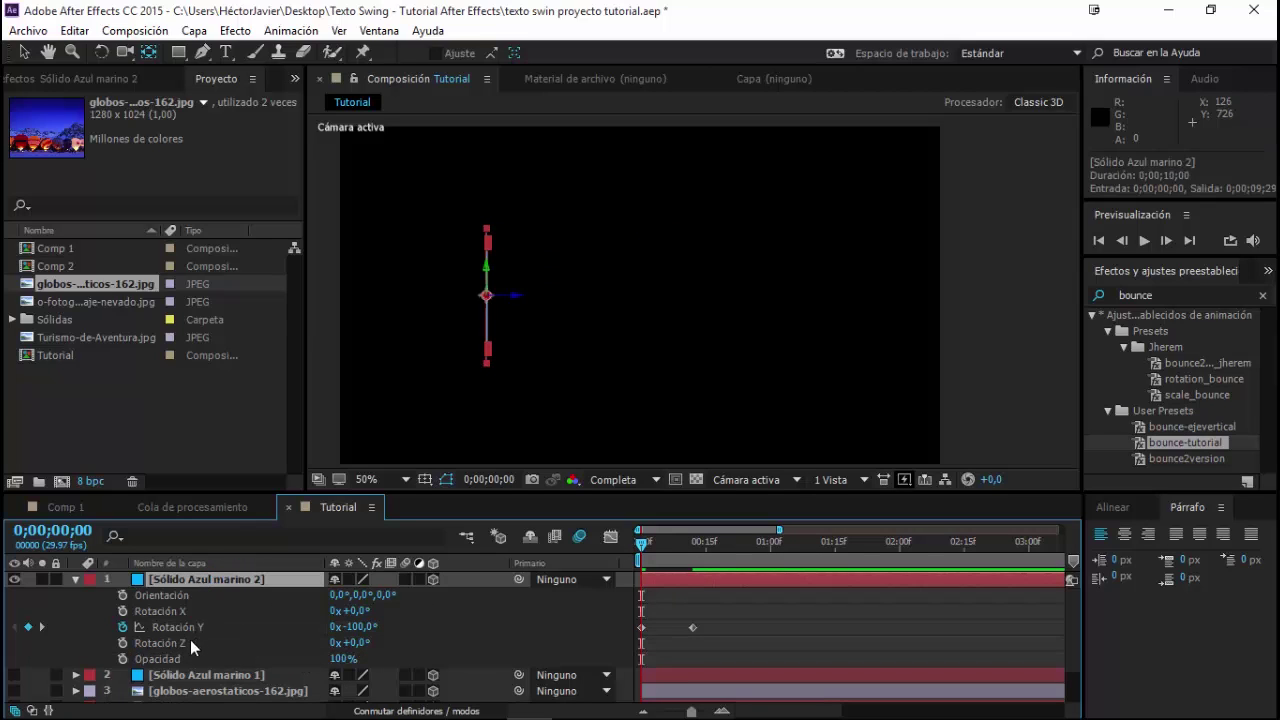
left_click(121, 659)
left_click_drag(644, 661, 667, 662)
left_click(342, 660)
type("0")
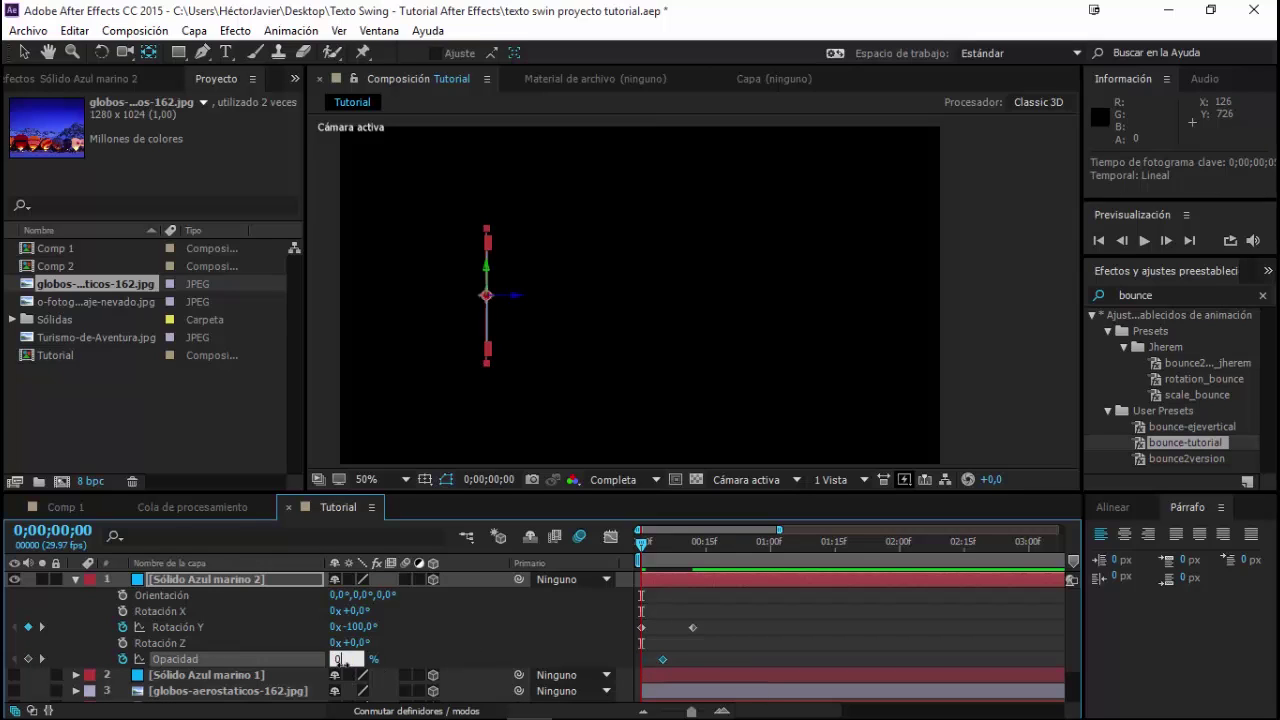
key("Return")
- Paste the bounce expression onto Rotation Y and preview the swing from the start
left_click_drag(644, 546, 659, 548)
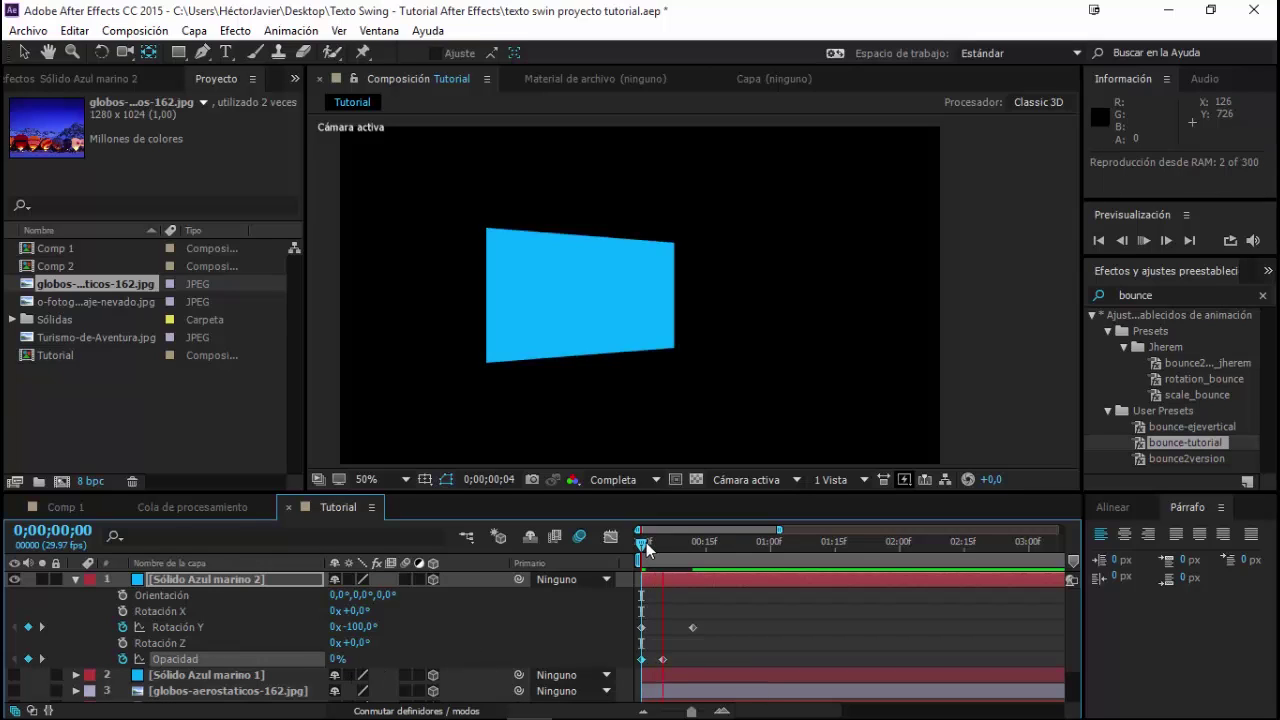
left_click(174, 627)
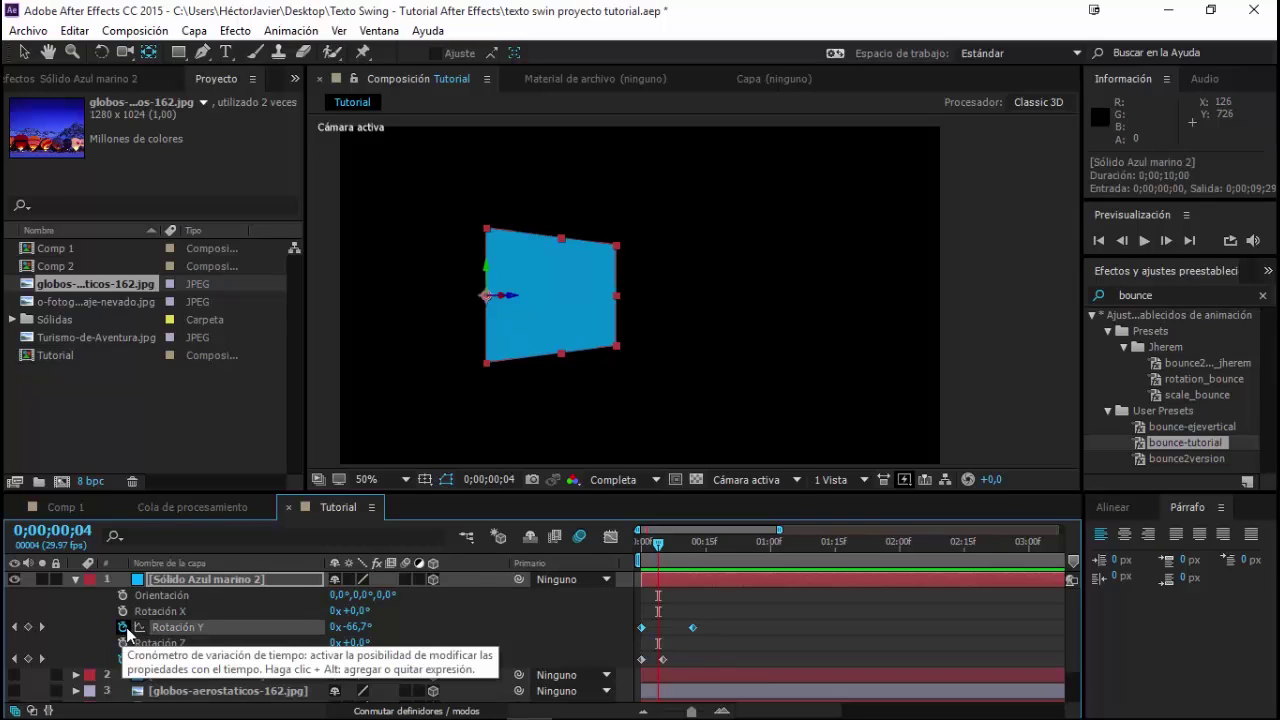
left_click(124, 627, "alt")
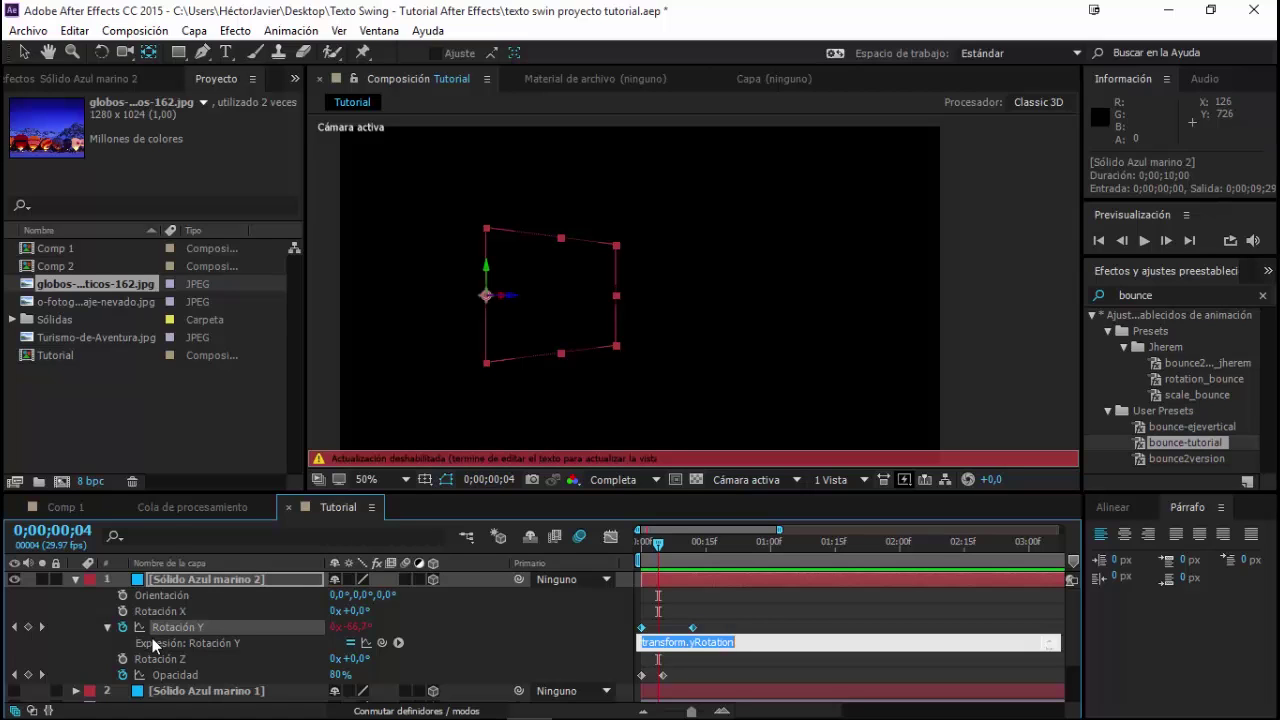
key("ctrl+v")
left_click(746, 607)
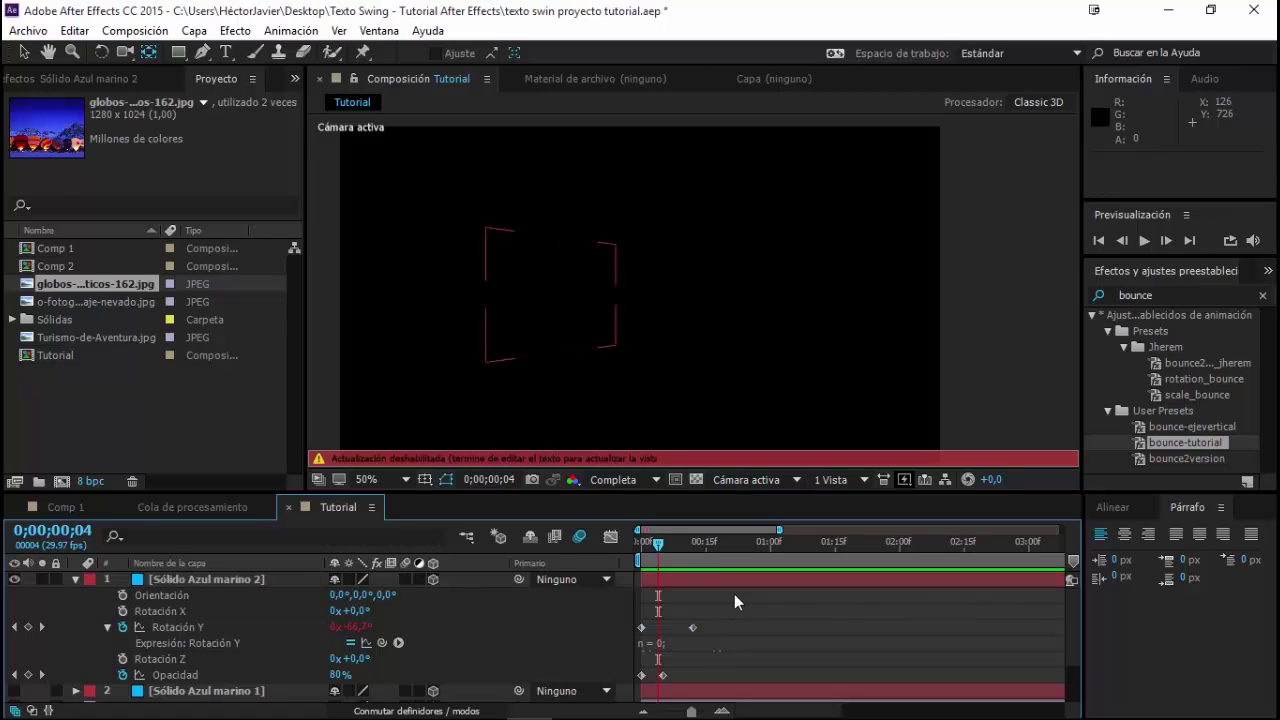
left_click_drag(654, 540, 603, 548)
key("space")
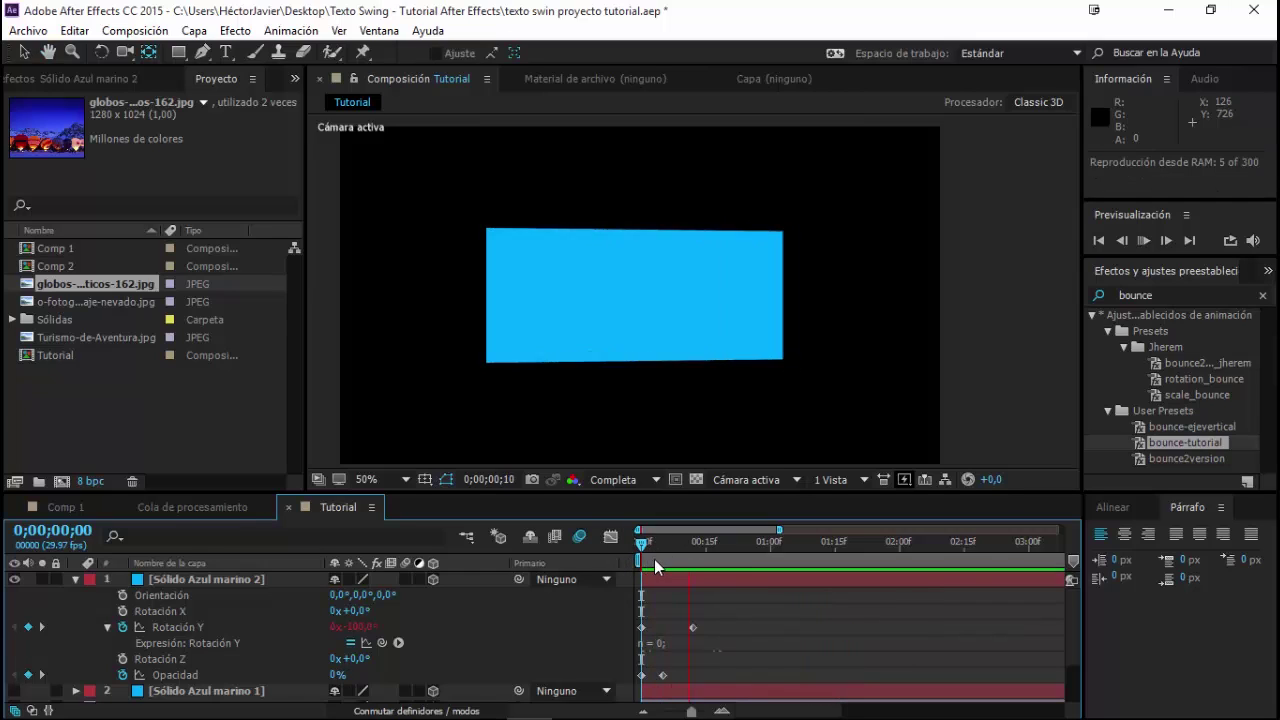
- Select the rotation and opacity keyframes and begin creating a new animation preset
left_click(108, 627)
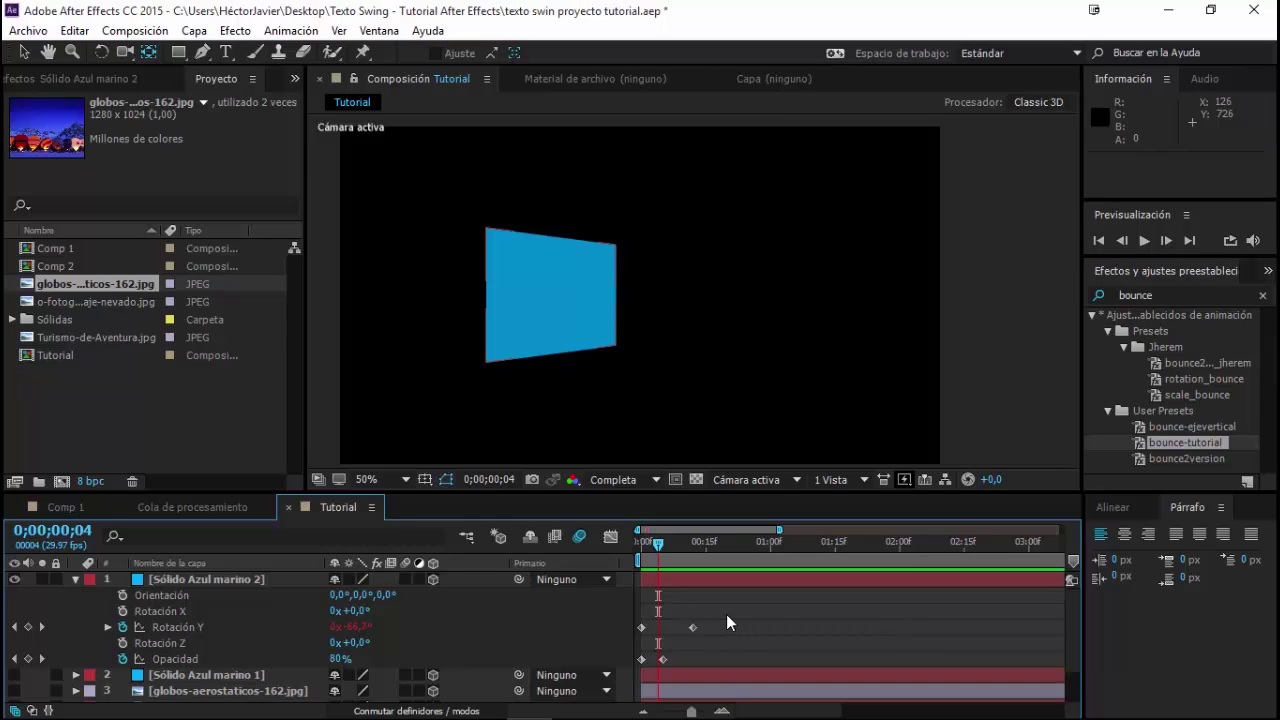
left_click_drag(724, 612, 636, 678)
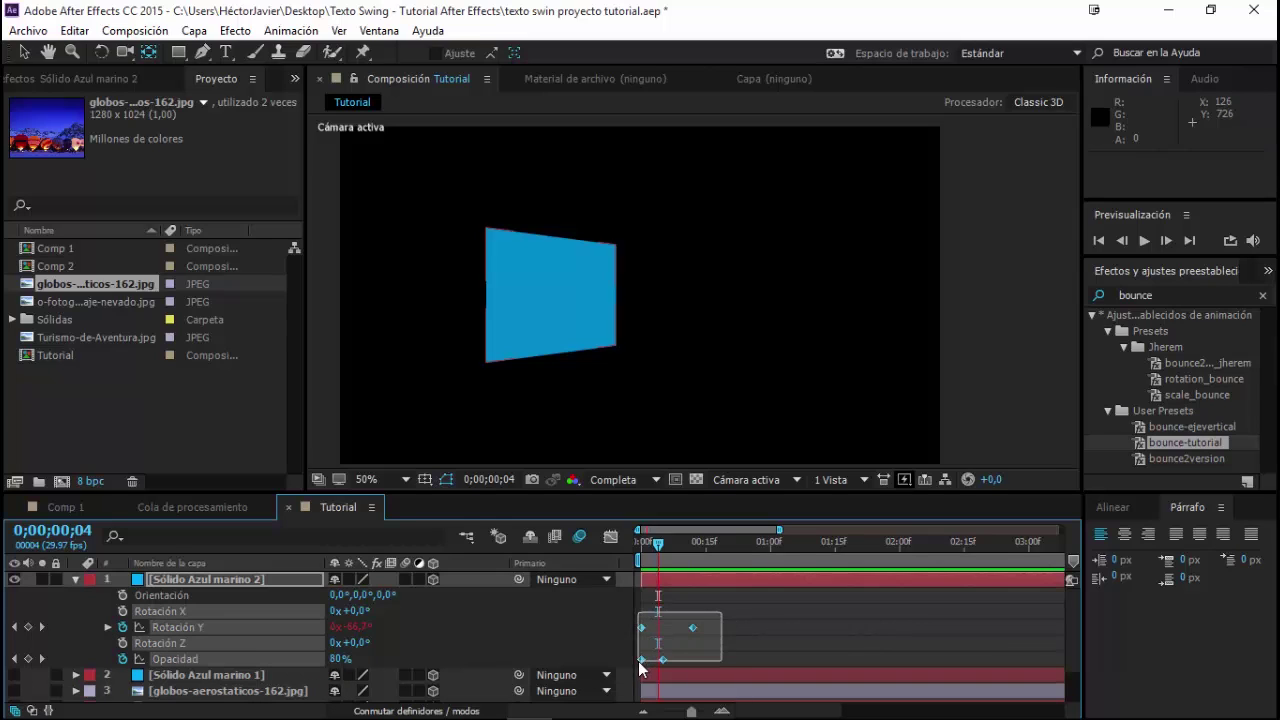
left_click(1247, 482)
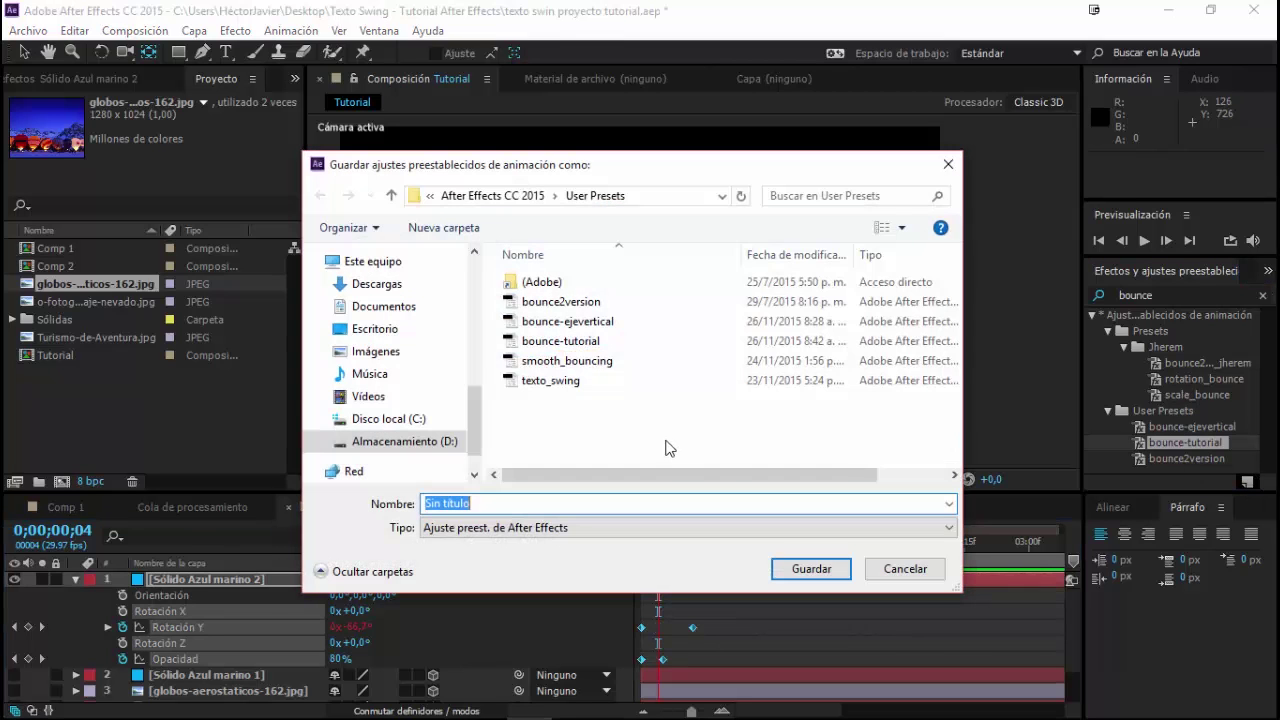
- Save the animation preset as bounce-ejevertical, overwriting the existing file
left_click(570, 322)
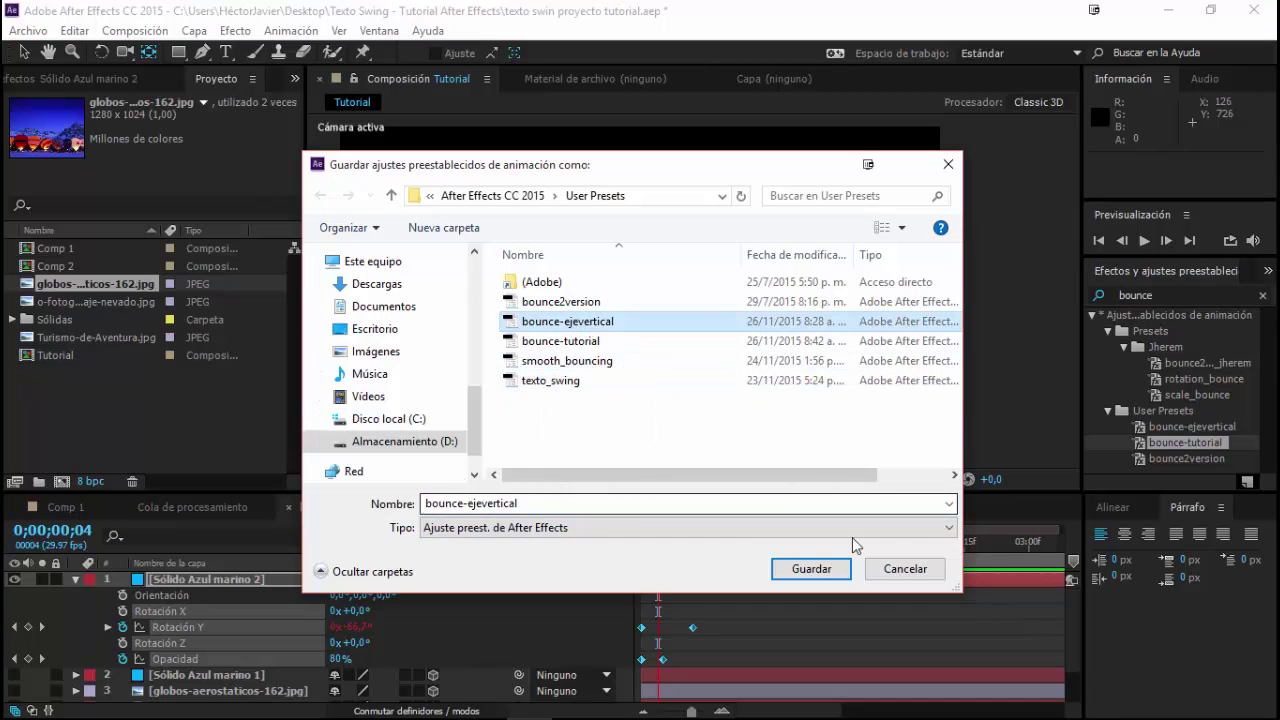
left_click(798, 574)
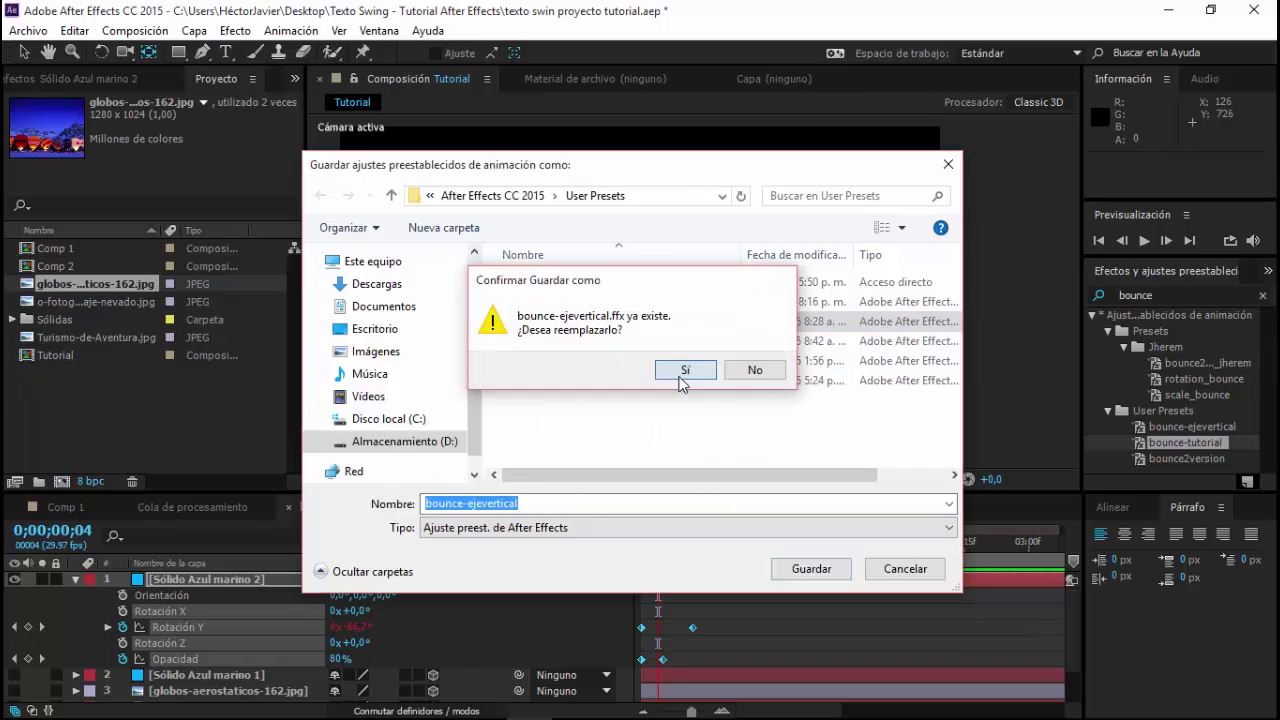
left_click(686, 371)
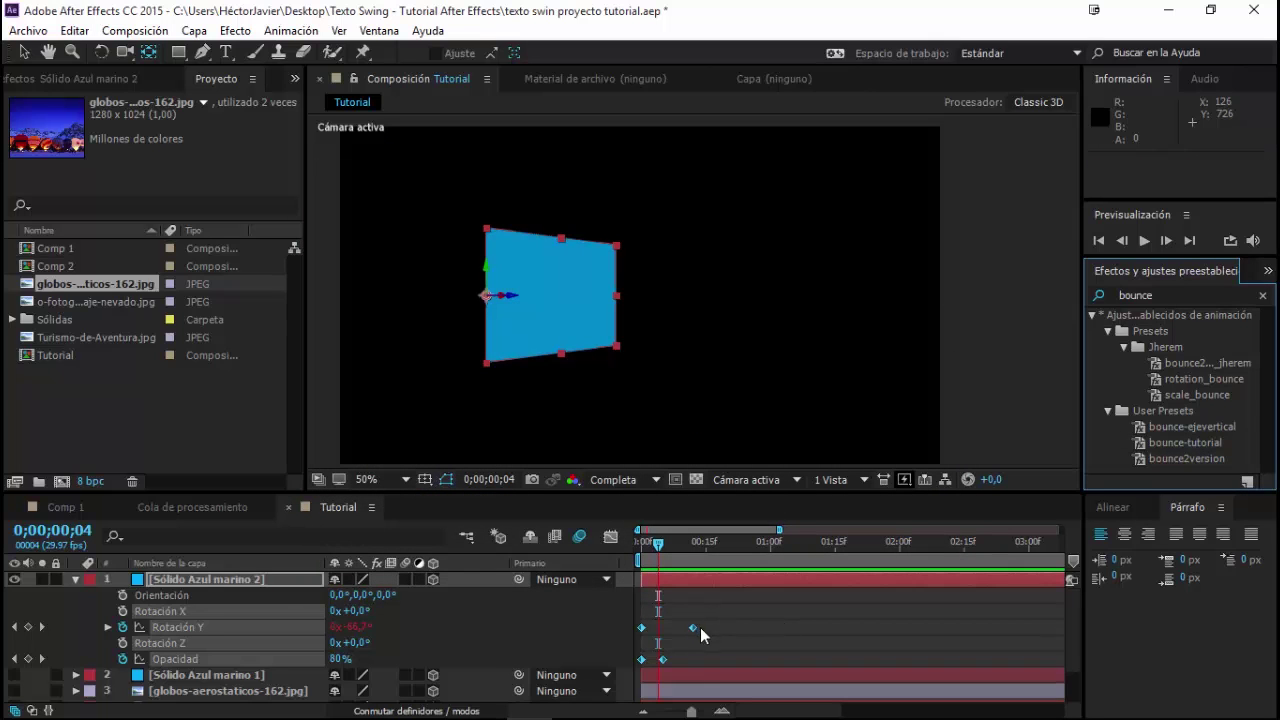
- Return to the first frame and delete the Sólido Azul marino 2 layer
left_click(751, 628)
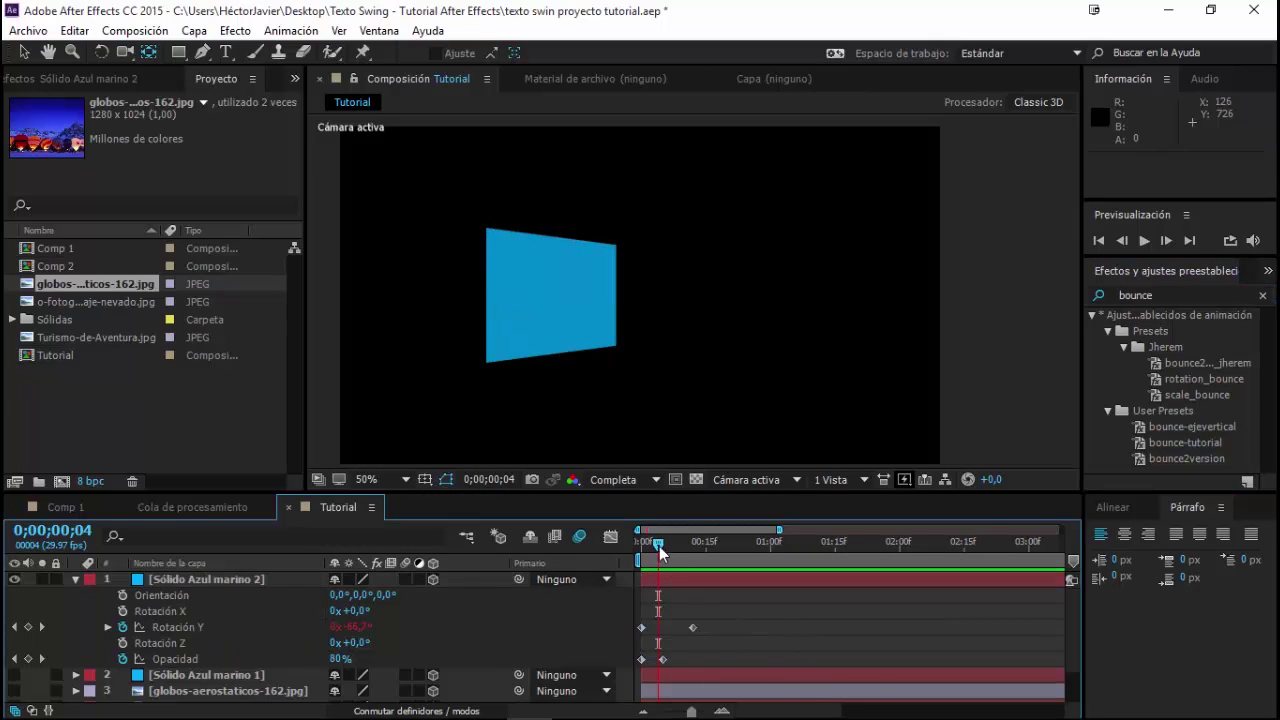
left_click_drag(659, 546, 618, 548)
left_click(175, 579)
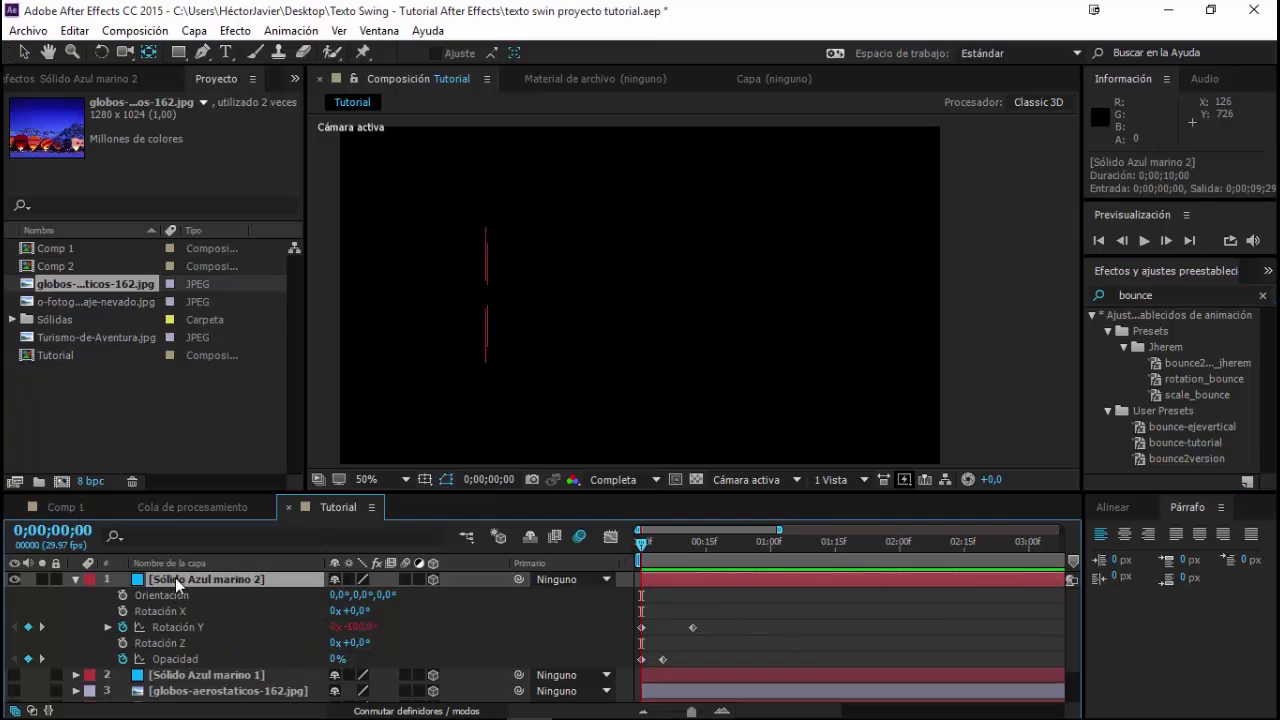
key("Delete")
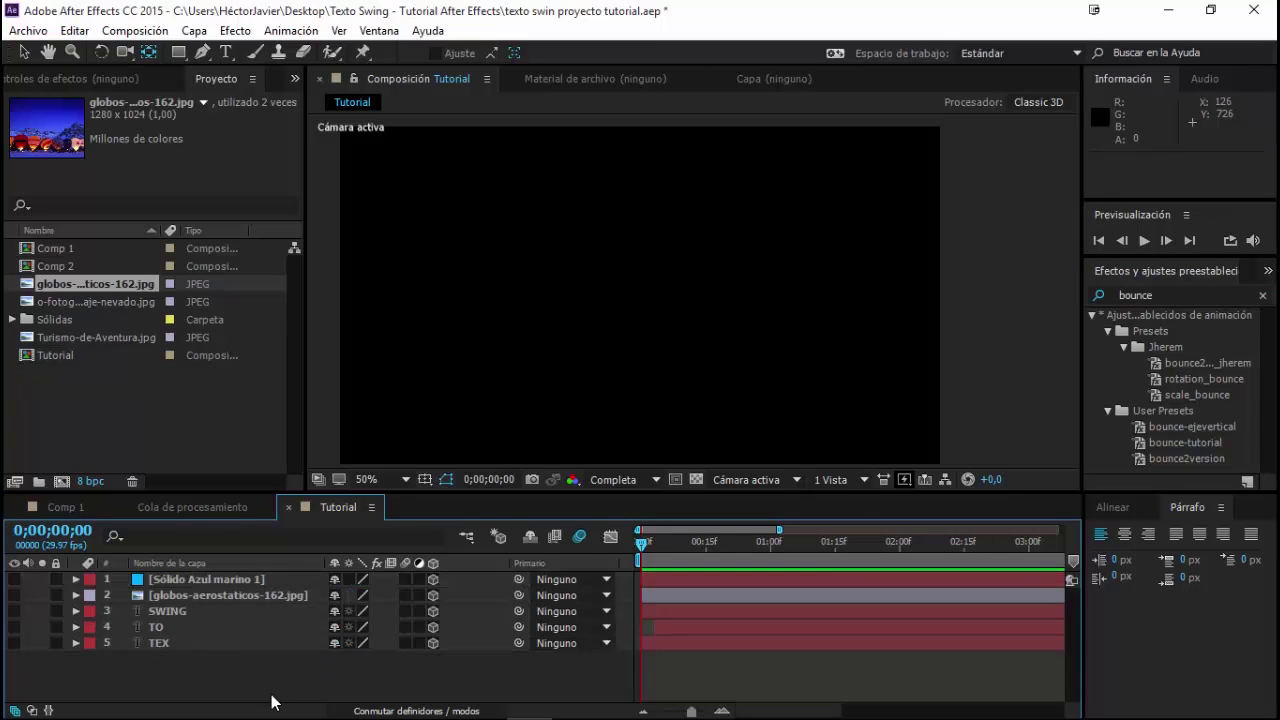
- Create a new yellow solid layer, Sólido Amarillo 1
key("ctrl+y")
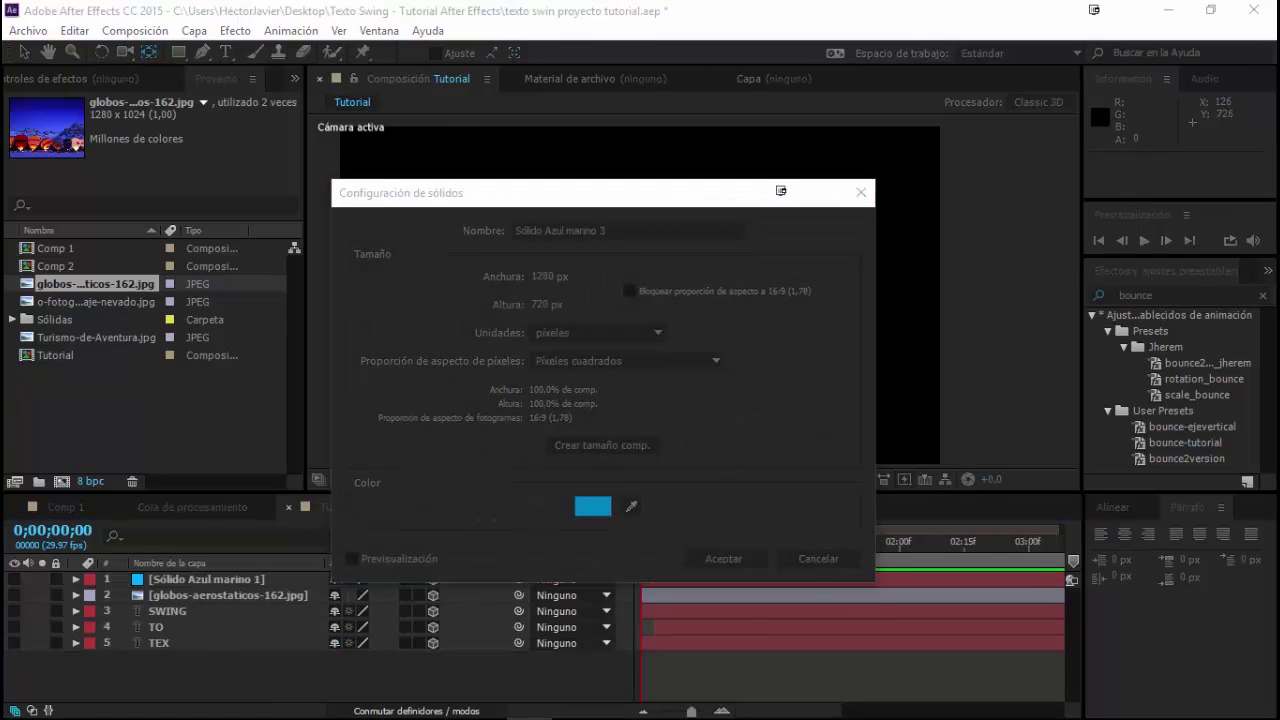
left_click_drag(500, 280, 665, 291)
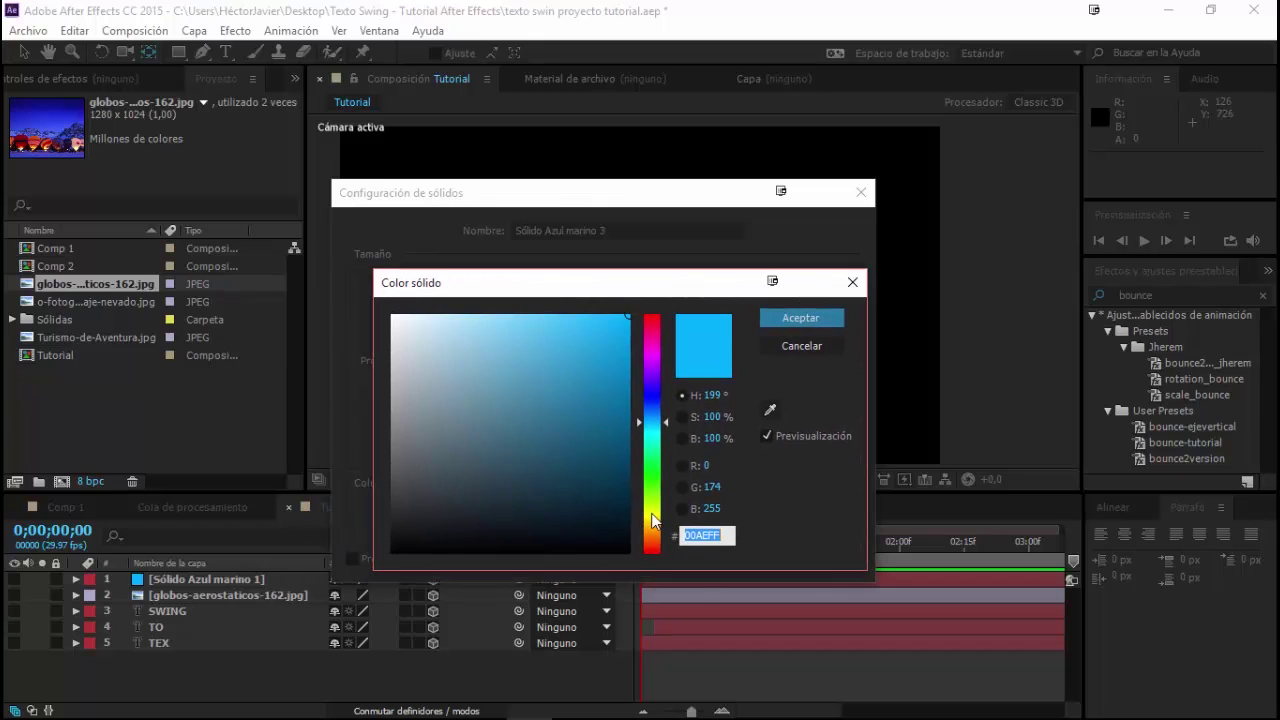
left_click(651, 518)
key("Return")
key("Return")
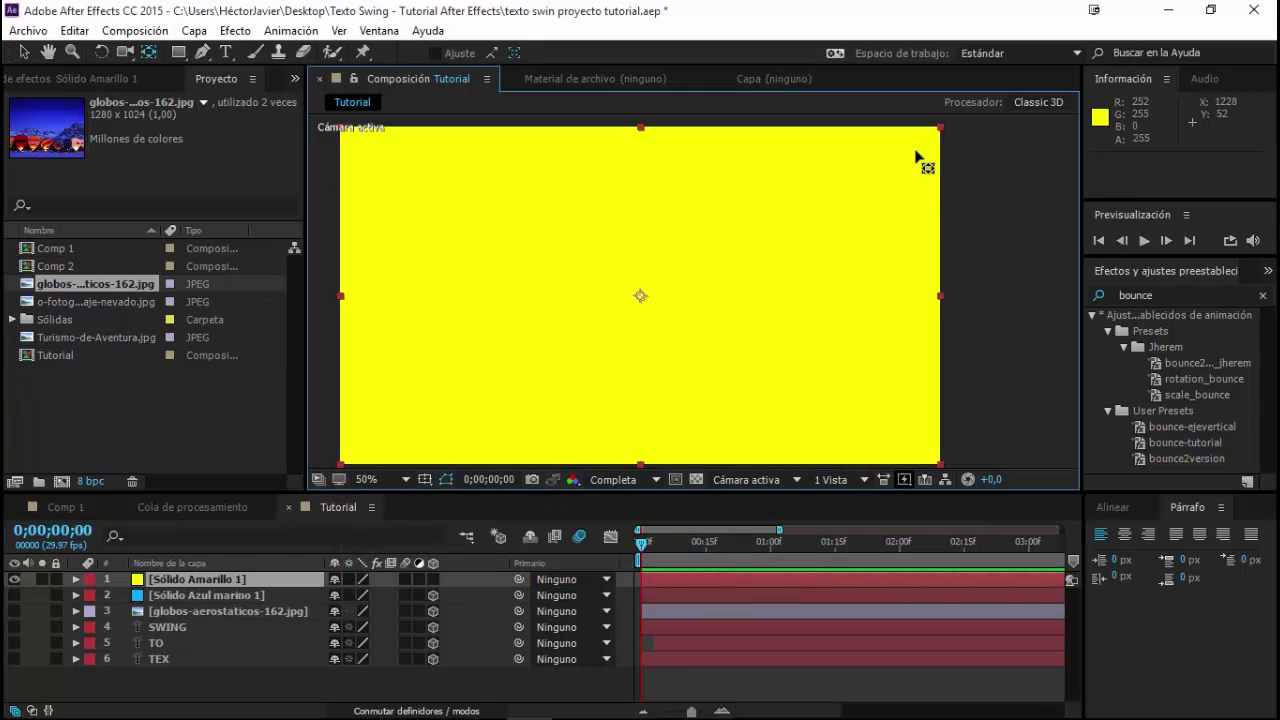
- Shrink the yellow solid, make it 3D, and move its anchor to the left edge
key("v")
left_click_drag(938, 129, 750, 247)
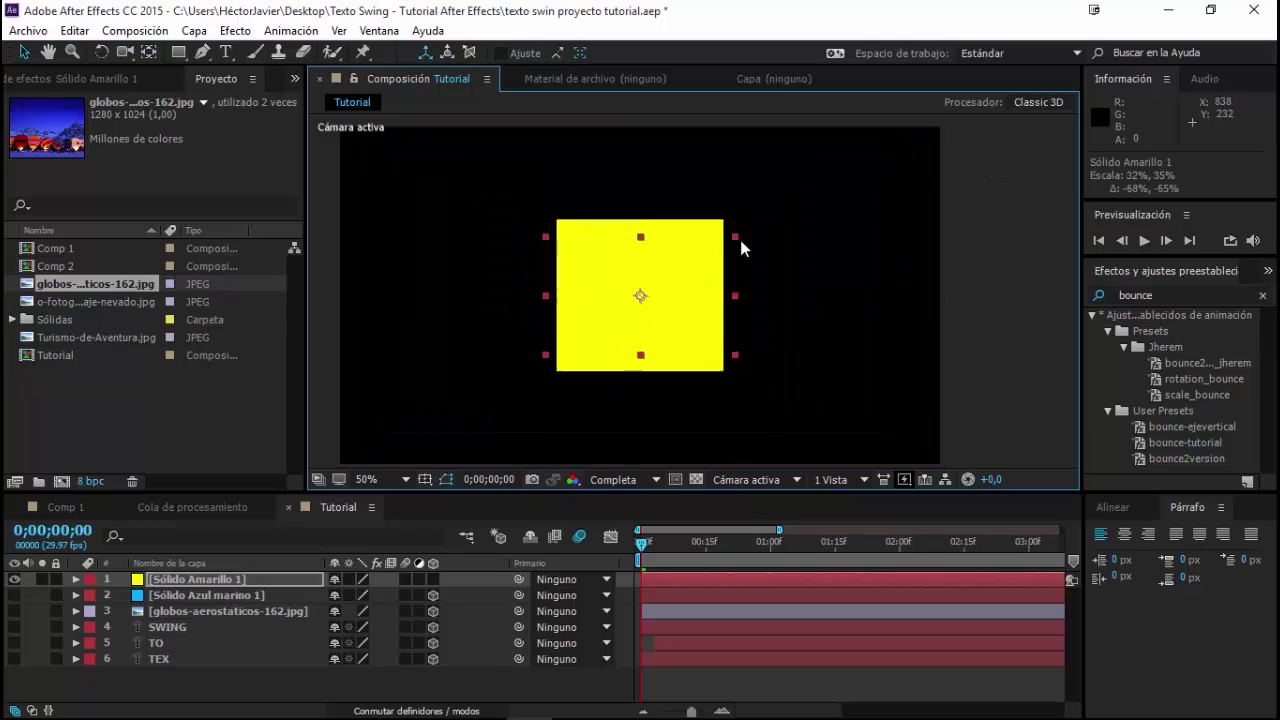
left_click(433, 579)
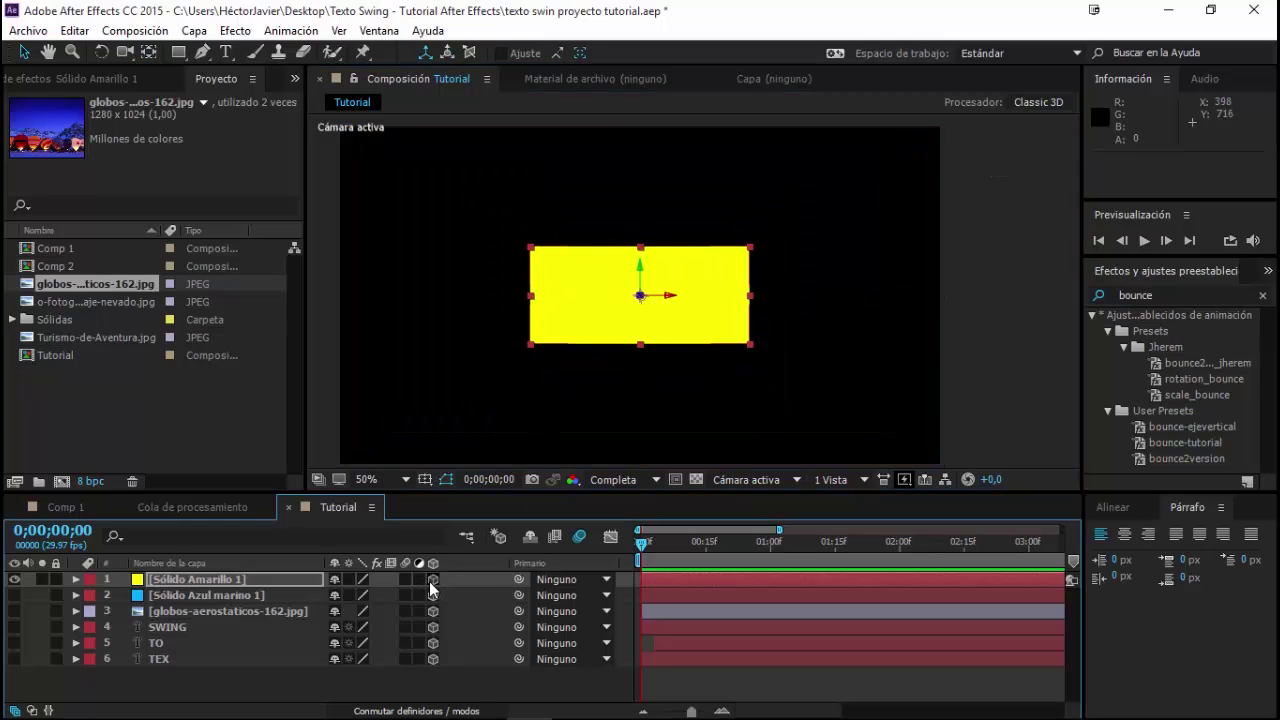
left_click(148, 52)
left_click_drag(648, 305, 535, 290)
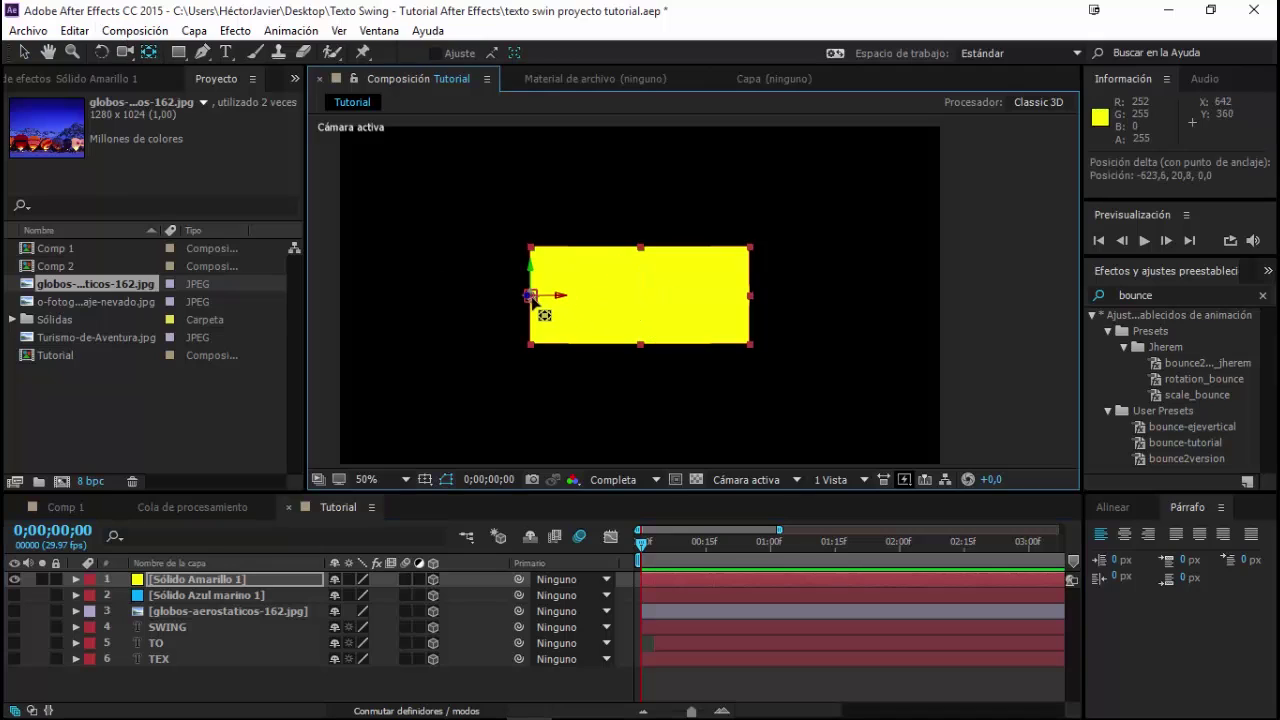
- Apply the bounce-ejevertical preset to Sólido Amarillo 1
left_click(24, 52)
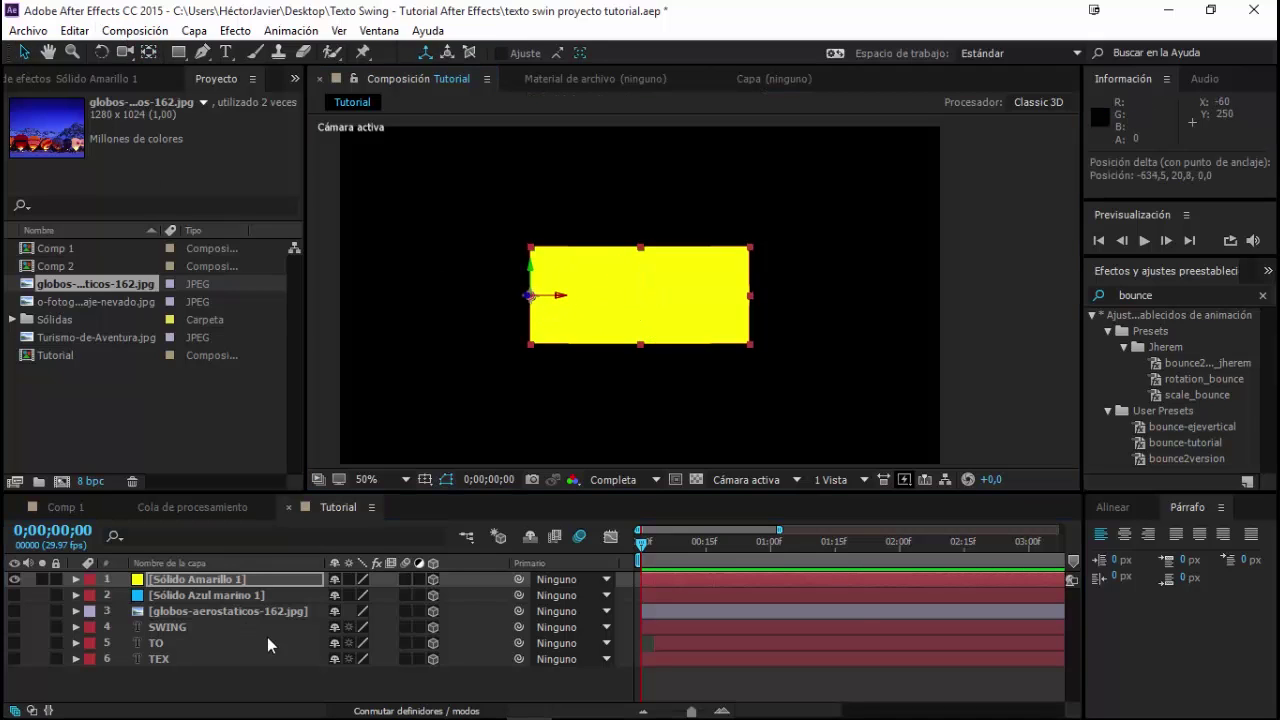
left_click(236, 582)
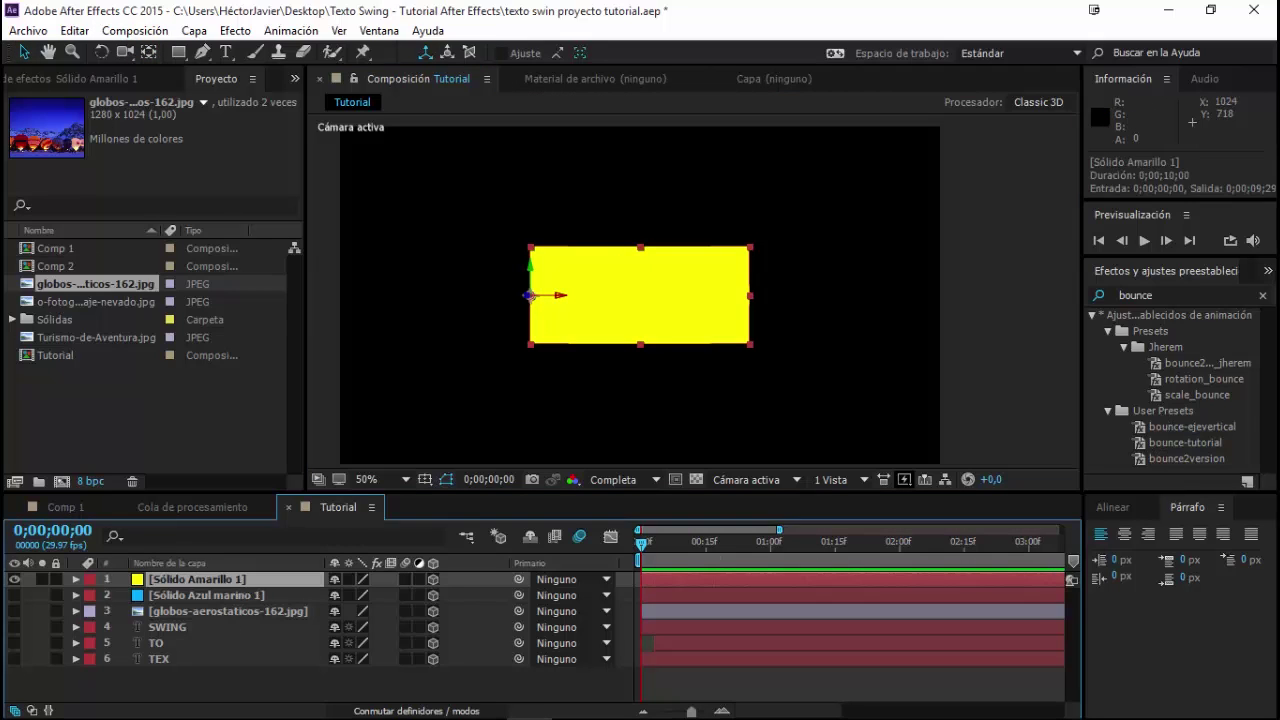
double_click(1180, 426)
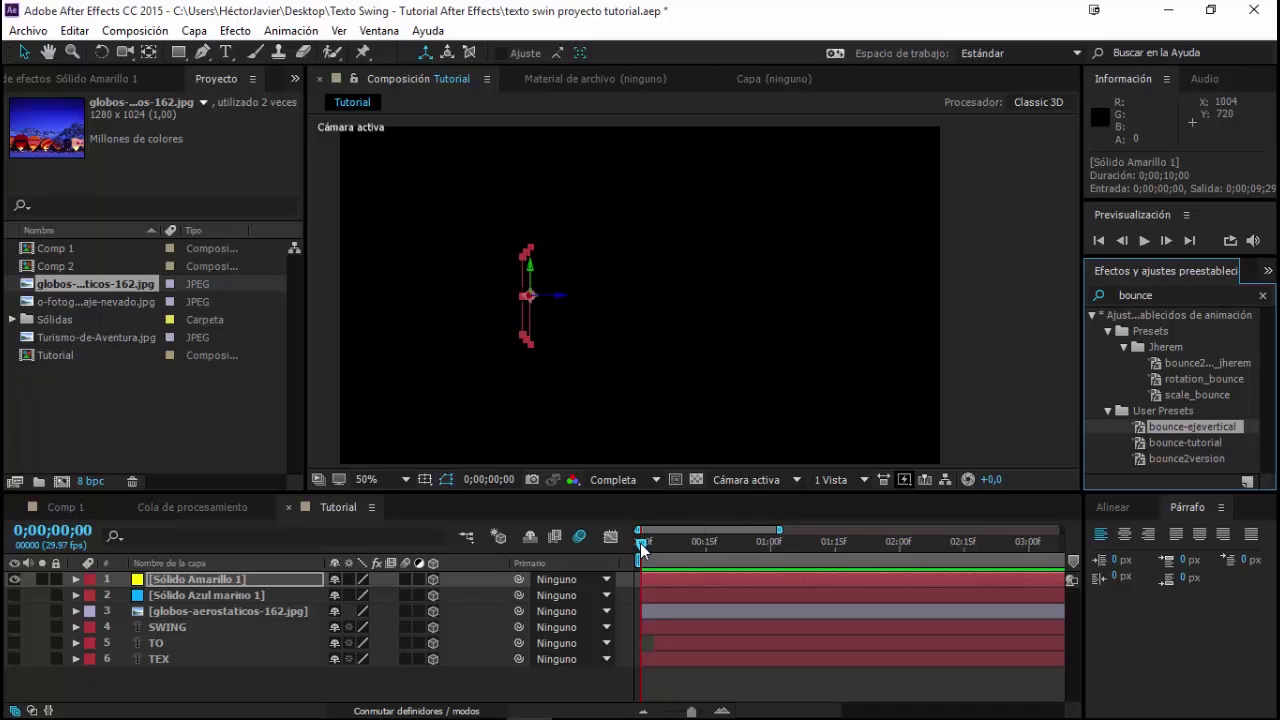
- Preview the yellow solid's swing, stop near frame 21, and show the balloon photo layer
key("space")
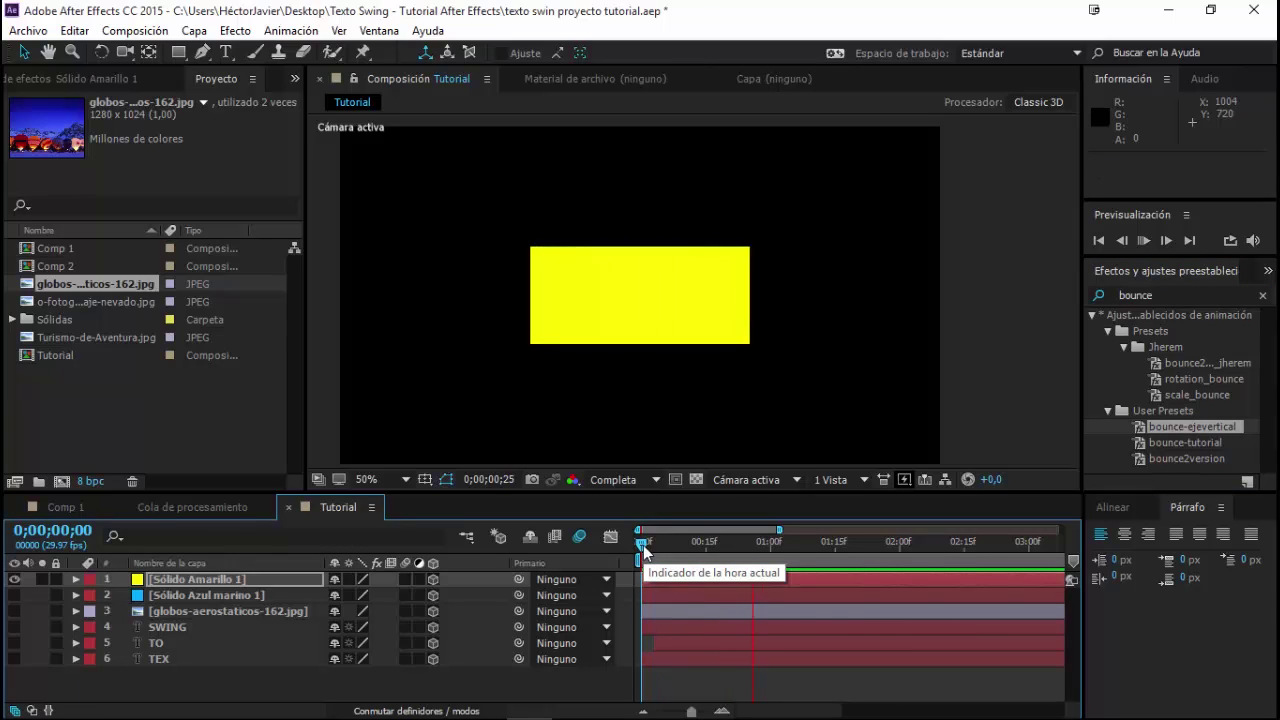
left_click_drag(692, 556, 735, 560)
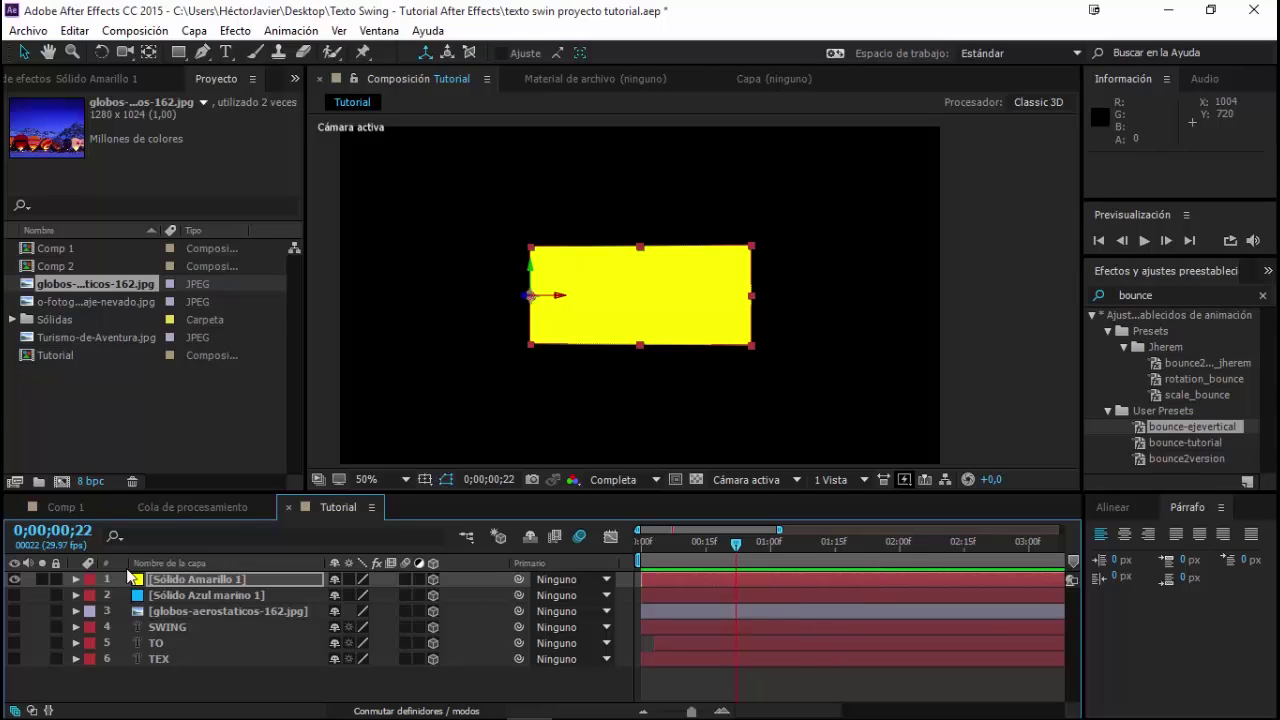
left_click(14, 611)
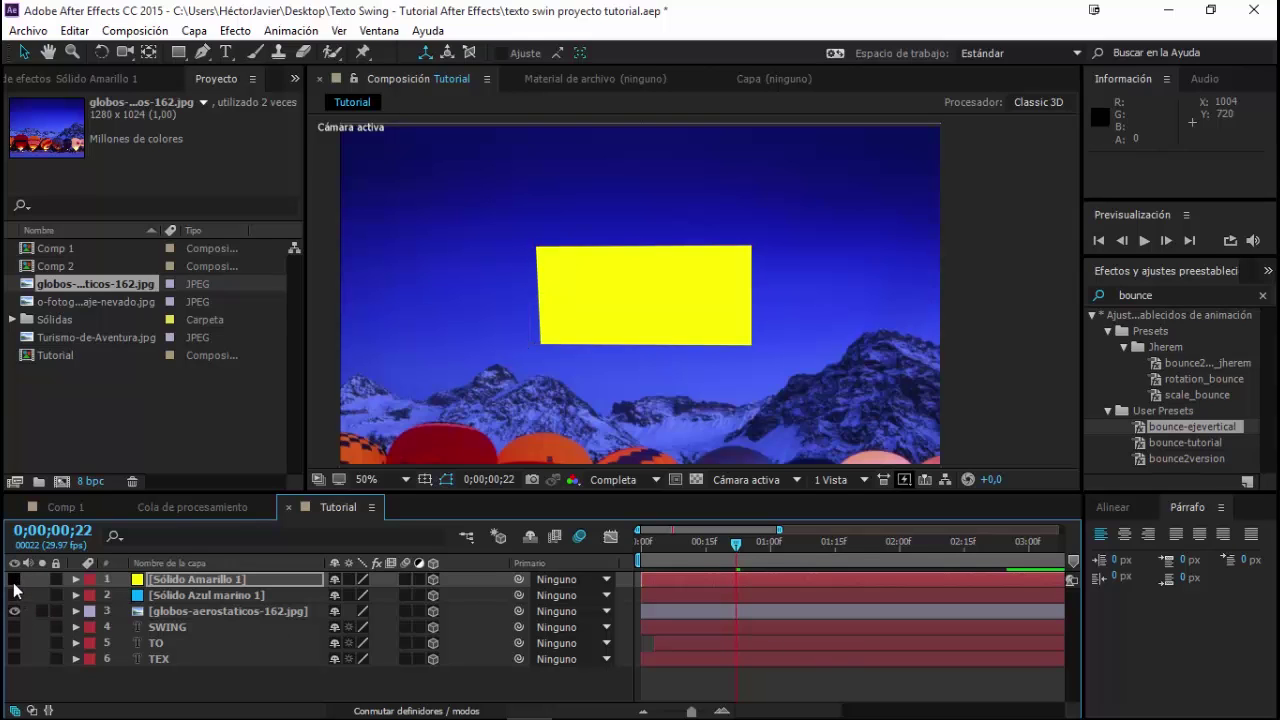
- Hide Sólido Amarillo 1 and preview the composition with only the balloons photo
left_click(14, 579)
key("space")
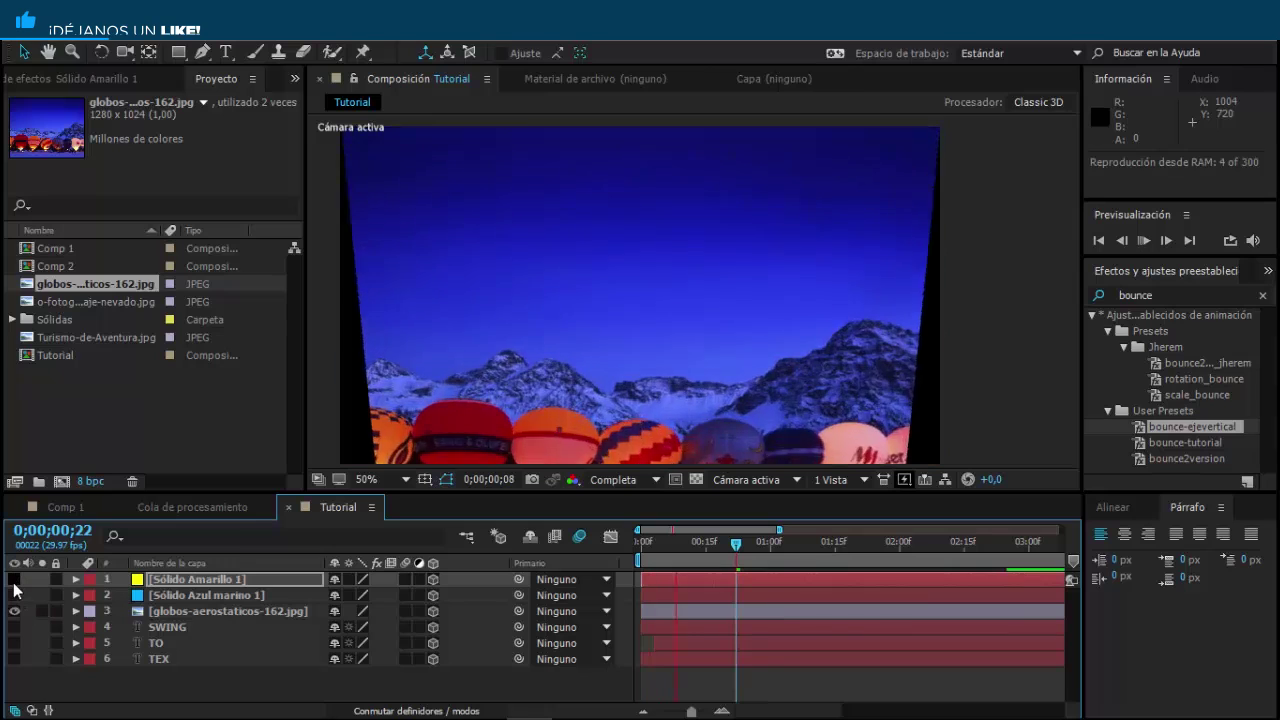